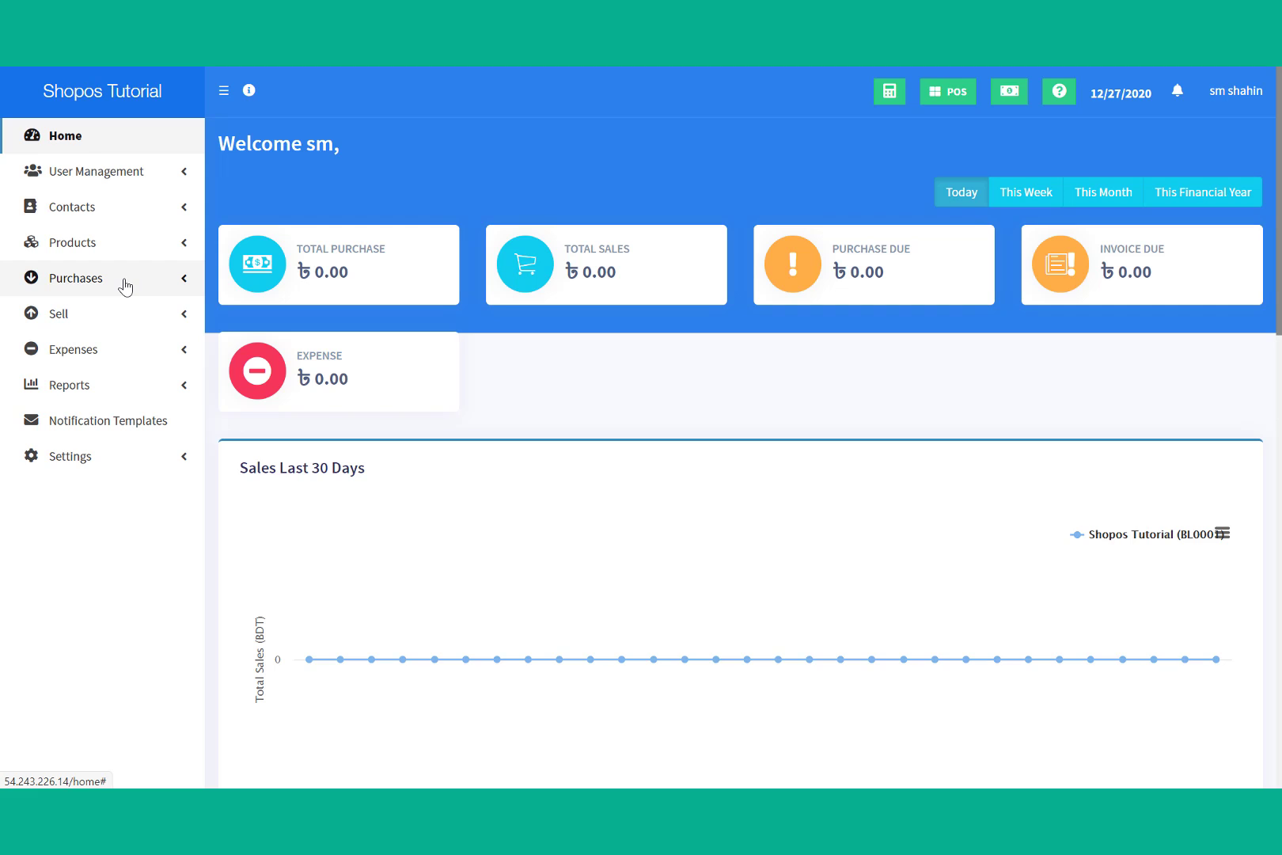
Open the purchases list and start adding a new purchase.
{"action": "left_click", "coordinate": [178, 285]}
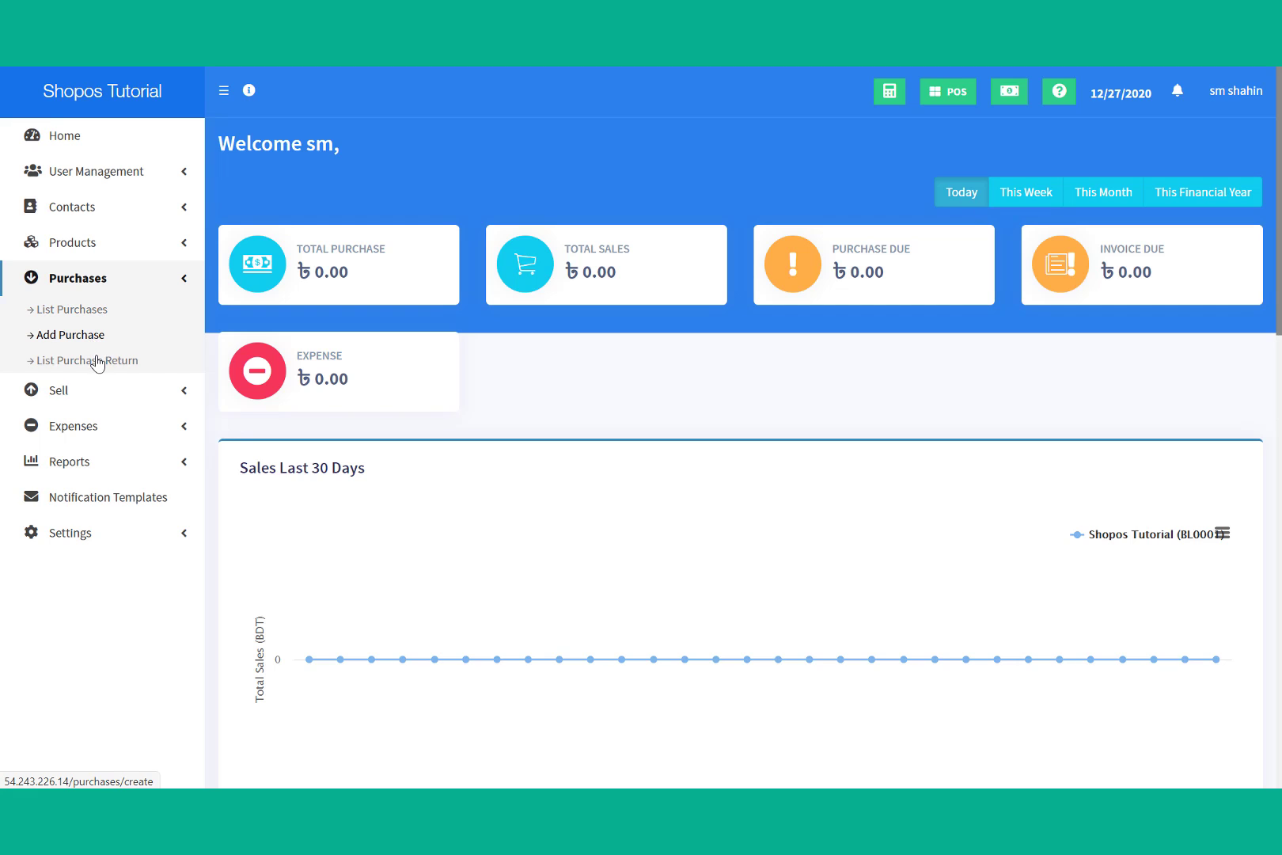
{"action": "left_click", "coordinate": [82, 310]}
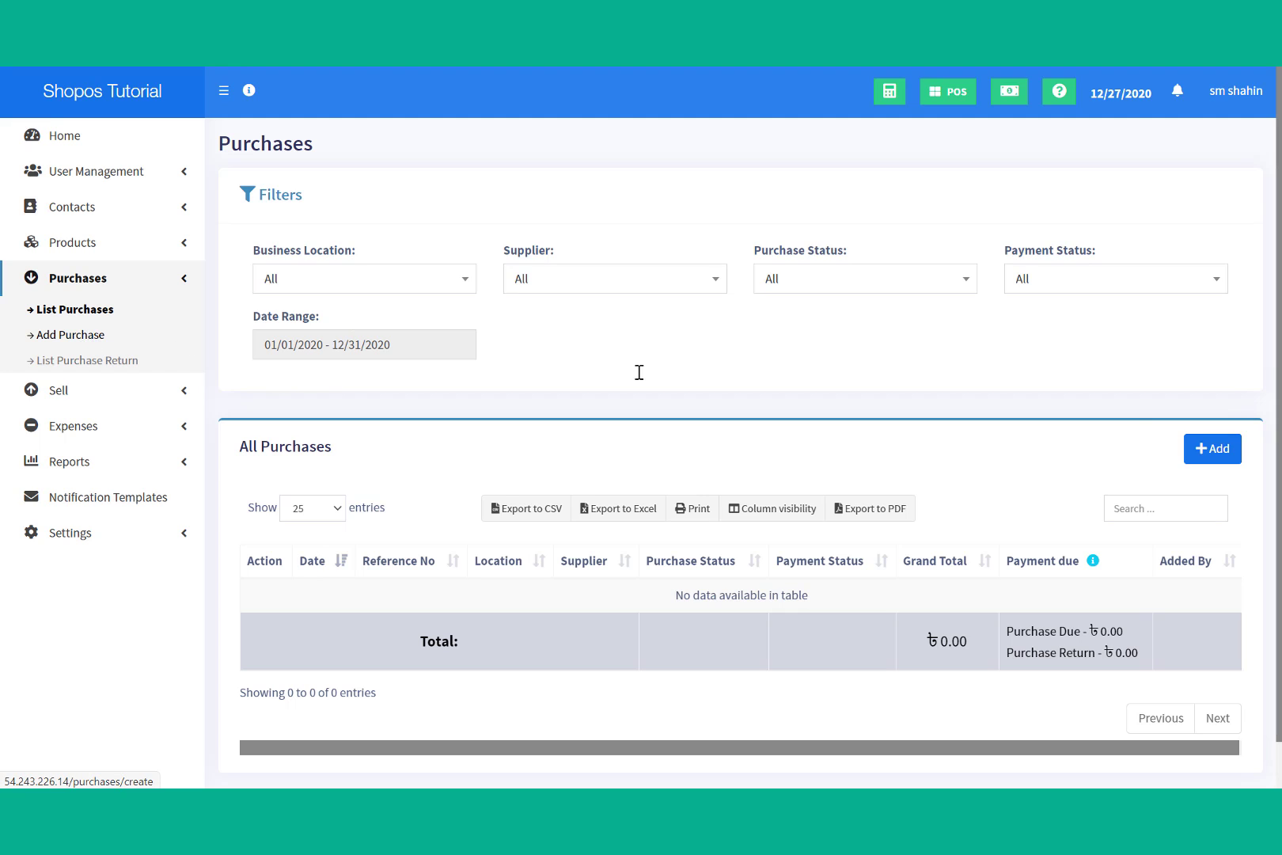
{"action": "left_click", "coordinate": [1206, 450]}
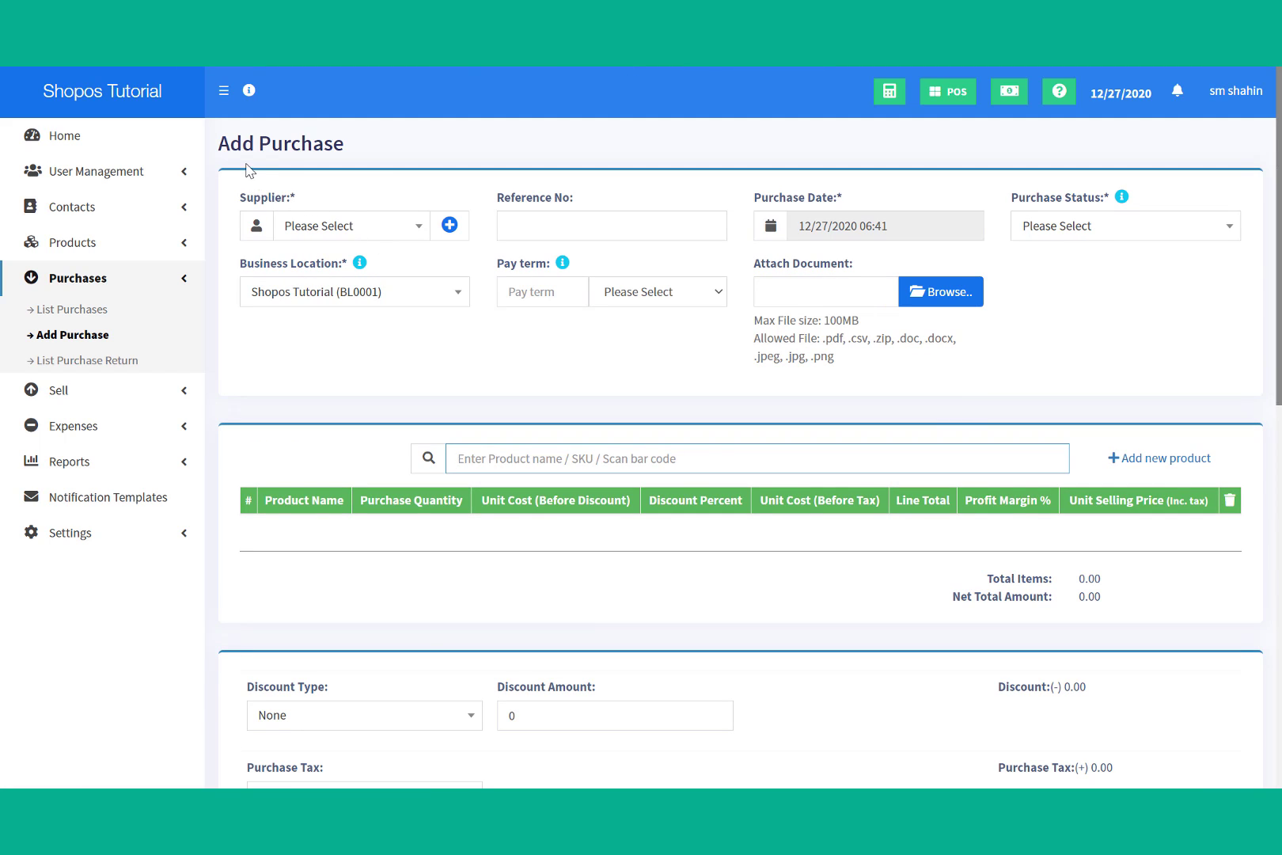
Search for "aci" and choose ACI as the supplier of the purchase.
{"action": "left_click_drag", "start_coordinate": [242, 200], "coordinate": [296, 199]}
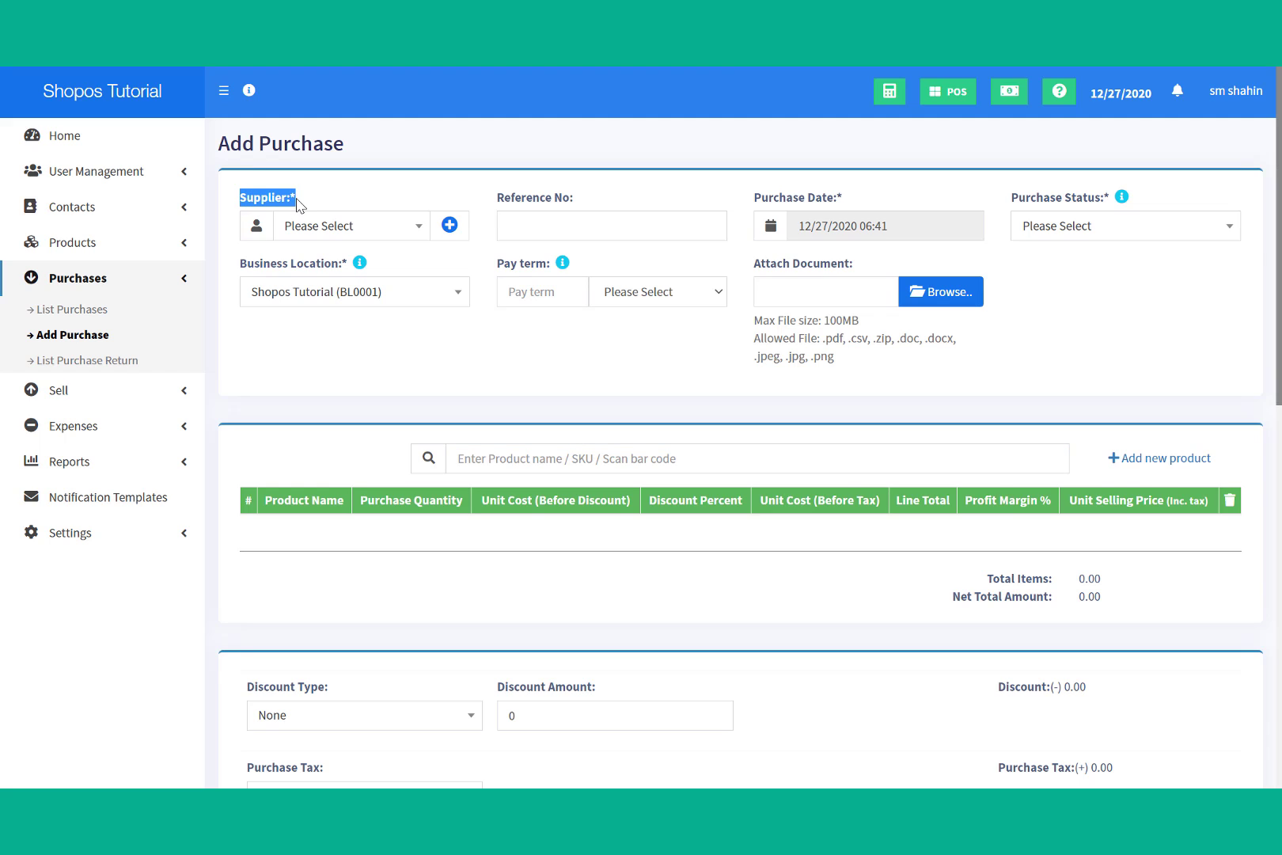
{"action": "left_click", "coordinate": [344, 228]}
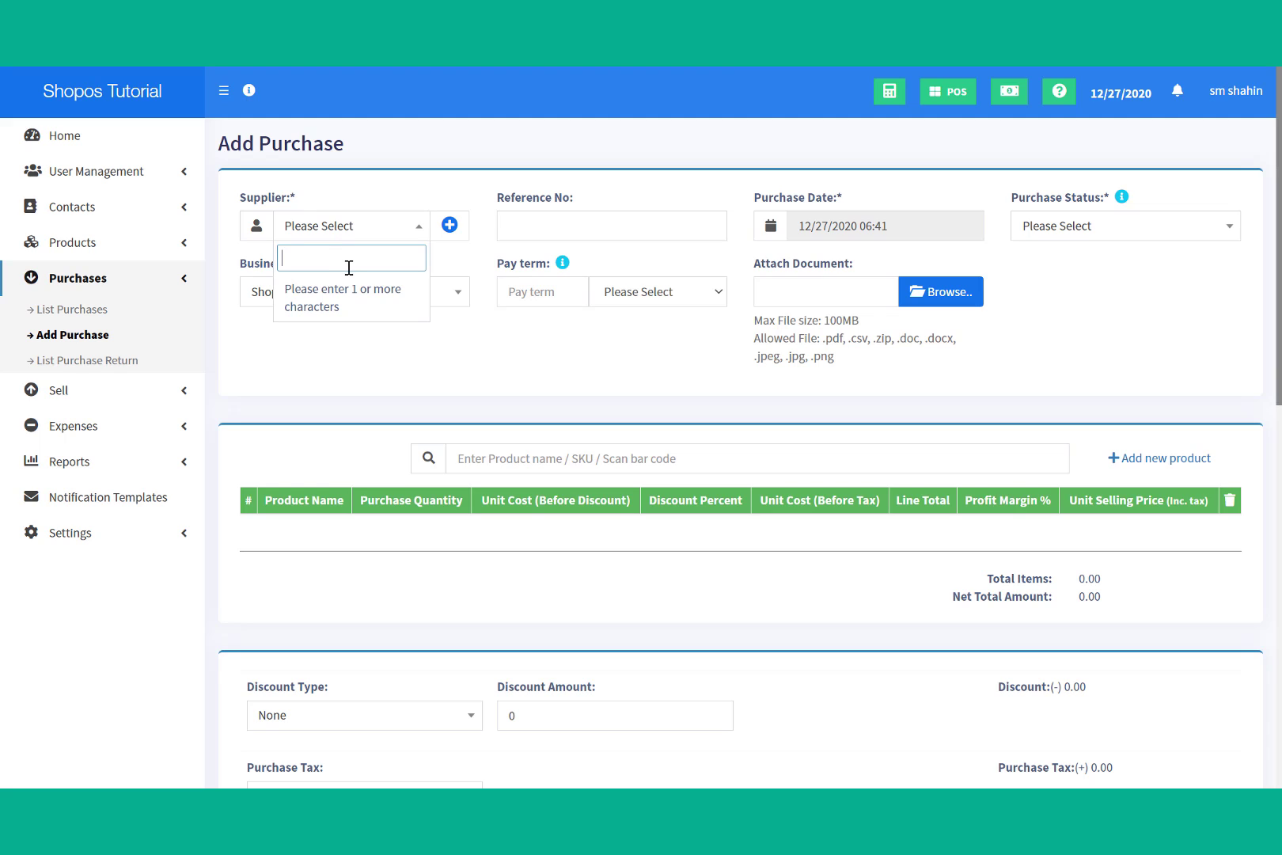
{"action": "type", "text": "aci"}
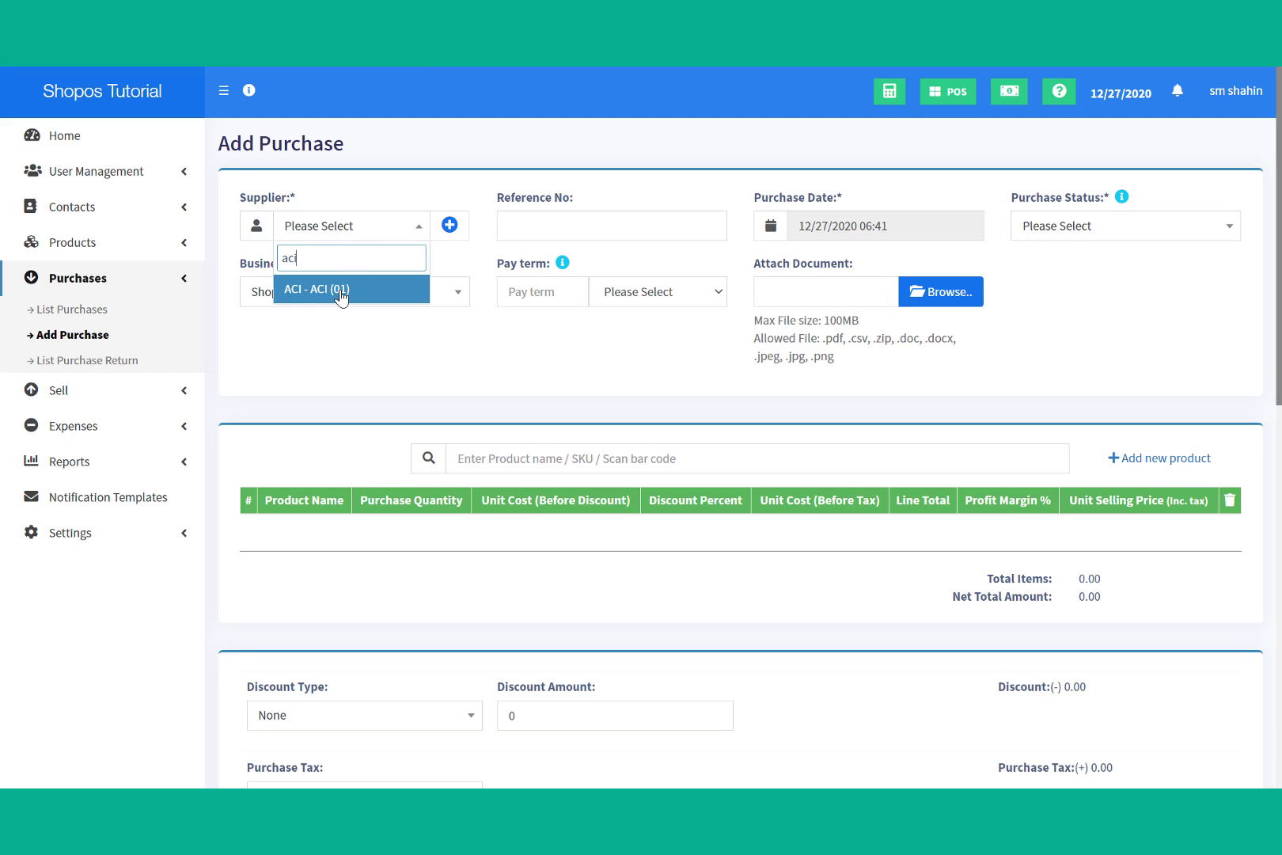
{"action": "left_click", "coordinate": [341, 291]}
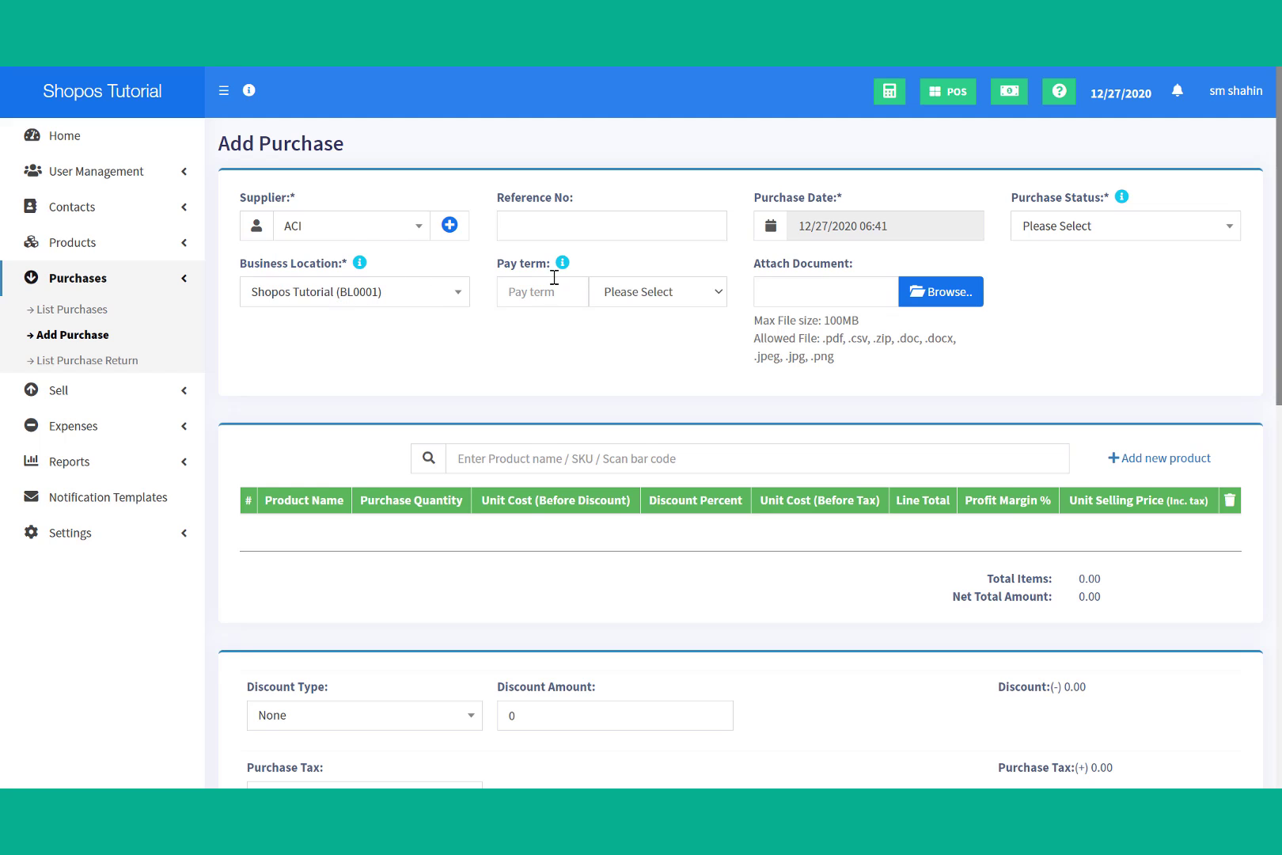
Enter the reference number of the purchase.
{"action": "left_click", "coordinate": [554, 229]}
{"action": "left_click", "coordinate": [629, 196]}
{"action": "left_click", "coordinate": [645, 222]}
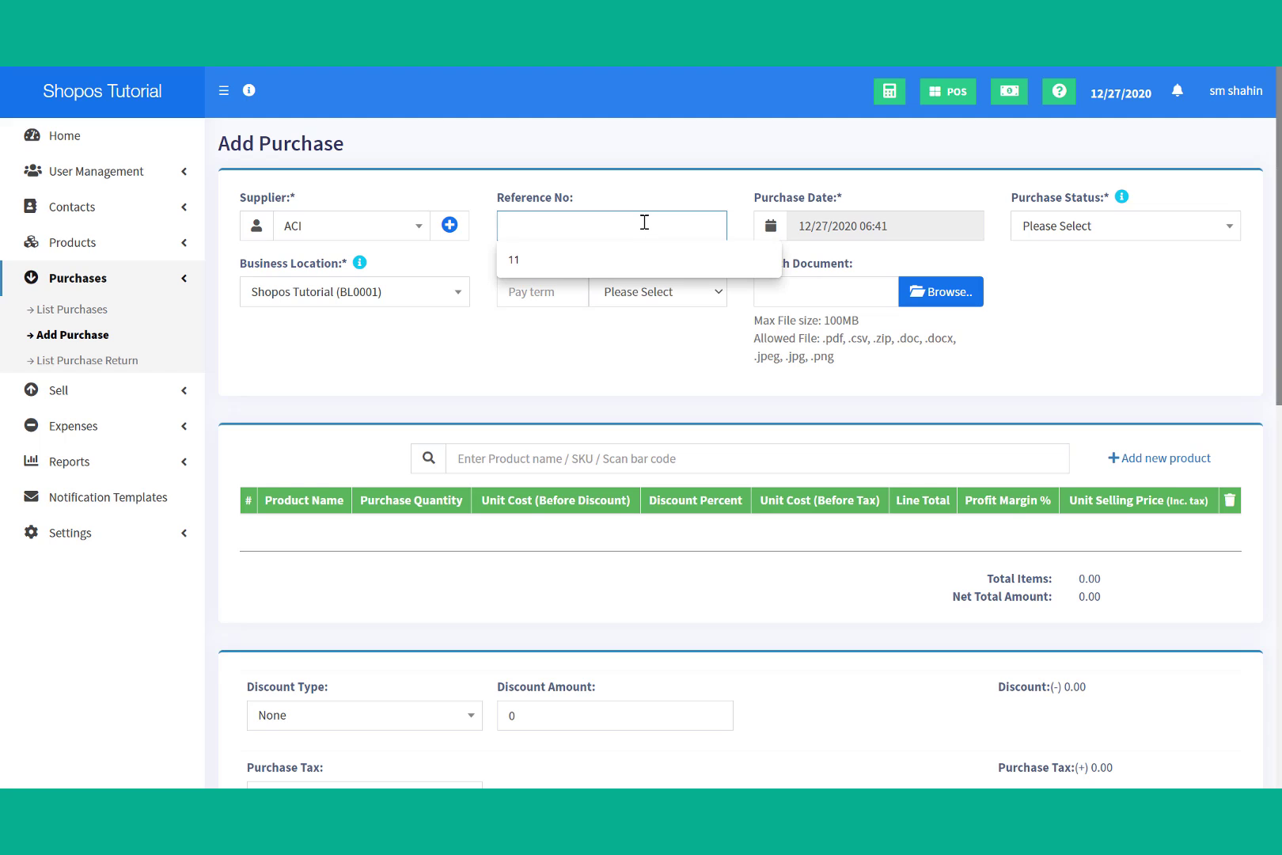
{"action": "type", "text": "08987"}
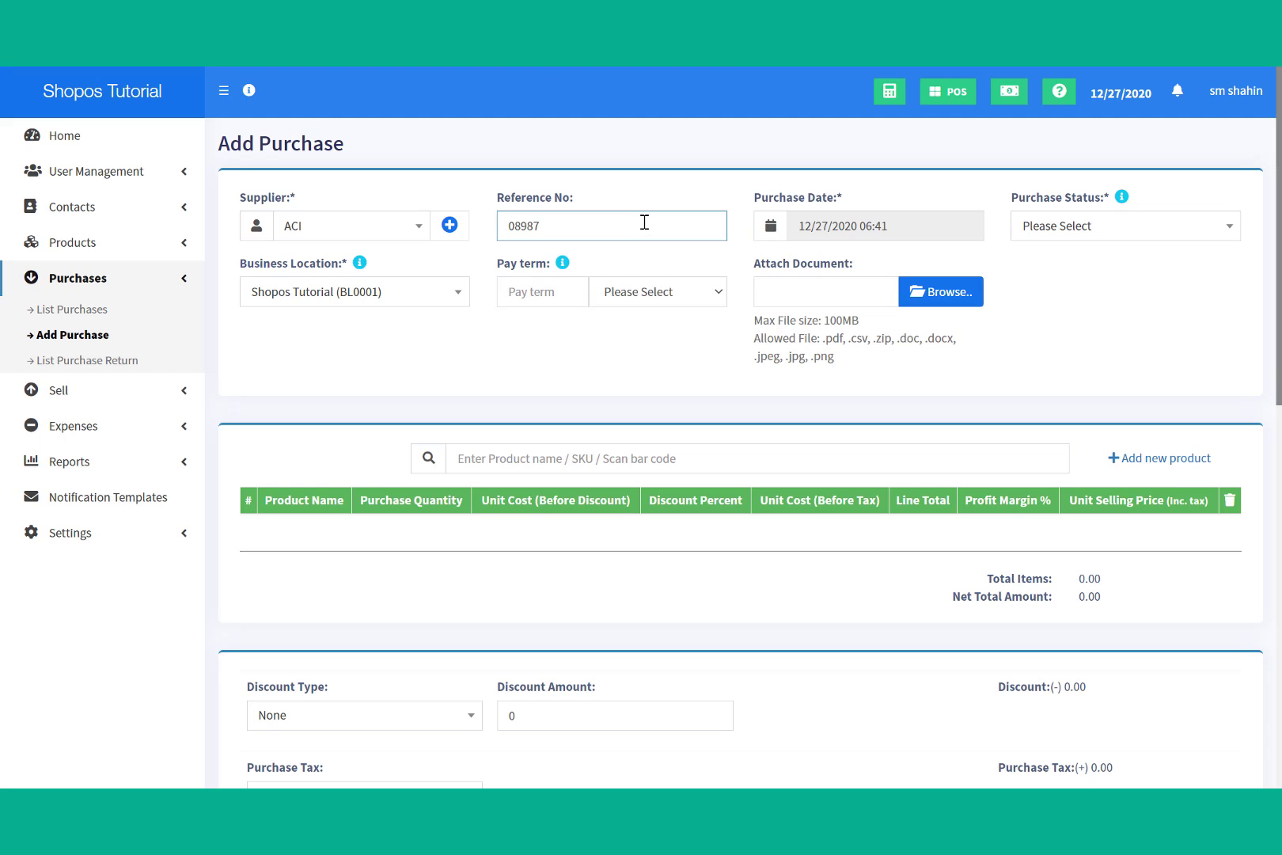
Set the purchase date to 12/21/2020 and the purchase status to Received.
{"action": "left_click", "coordinate": [904, 223]}
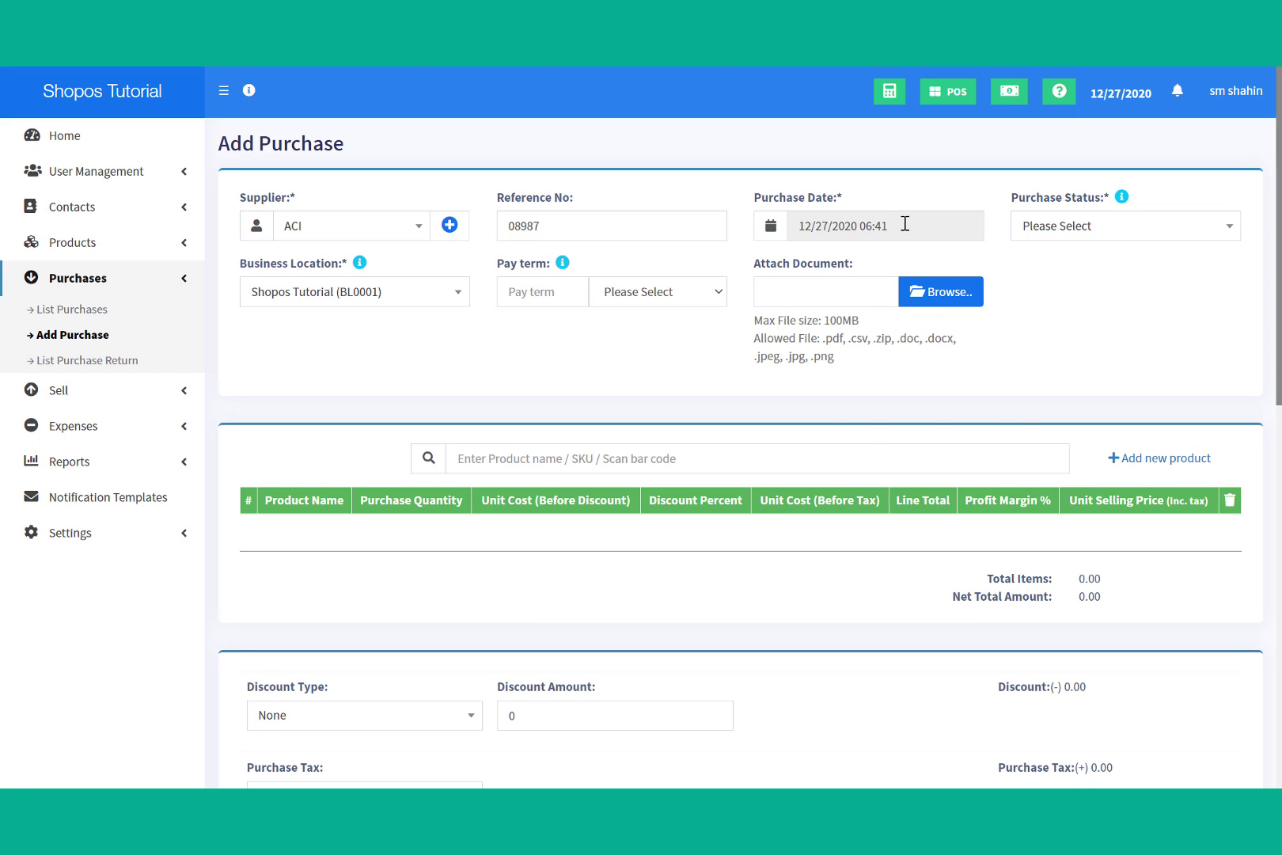
{"action": "left_click", "coordinate": [905, 223]}
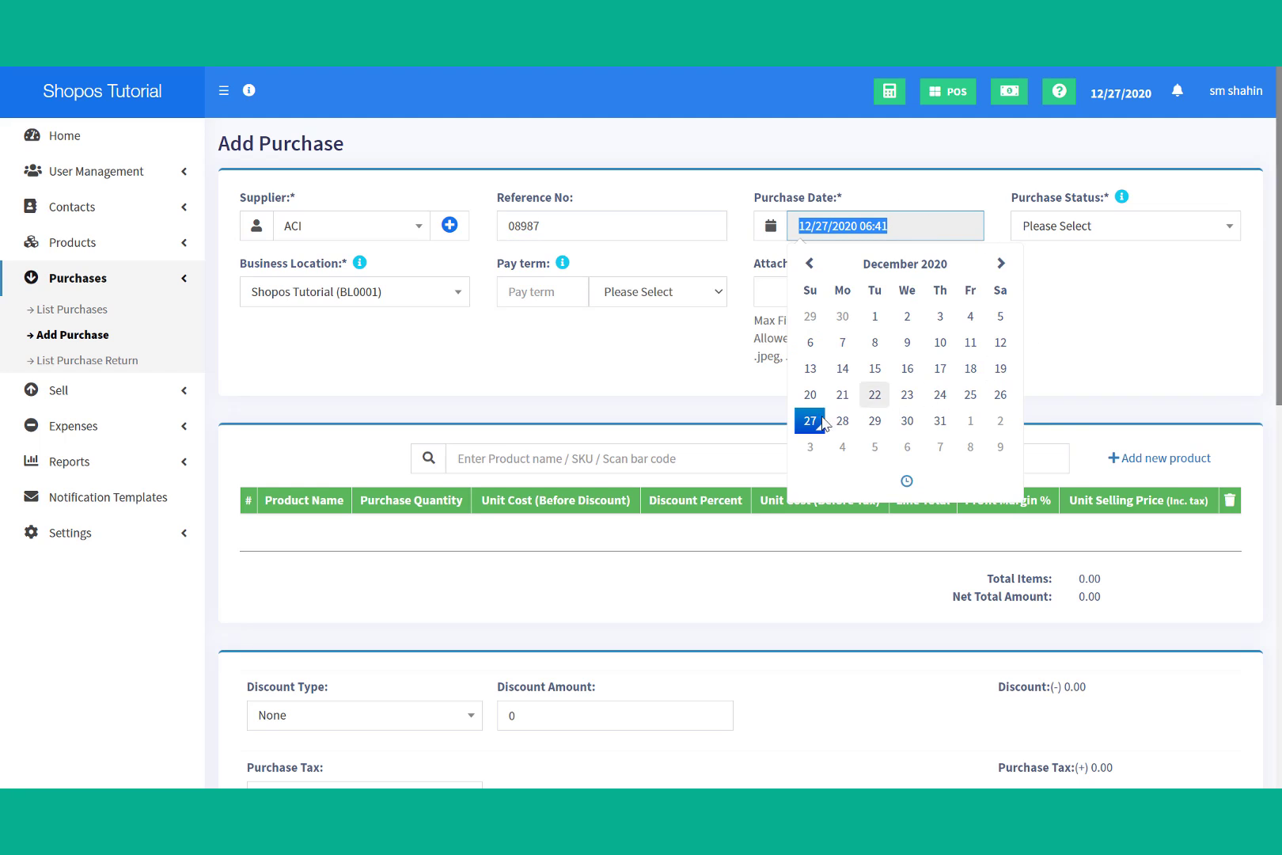
{"action": "left_click", "coordinate": [842, 395]}
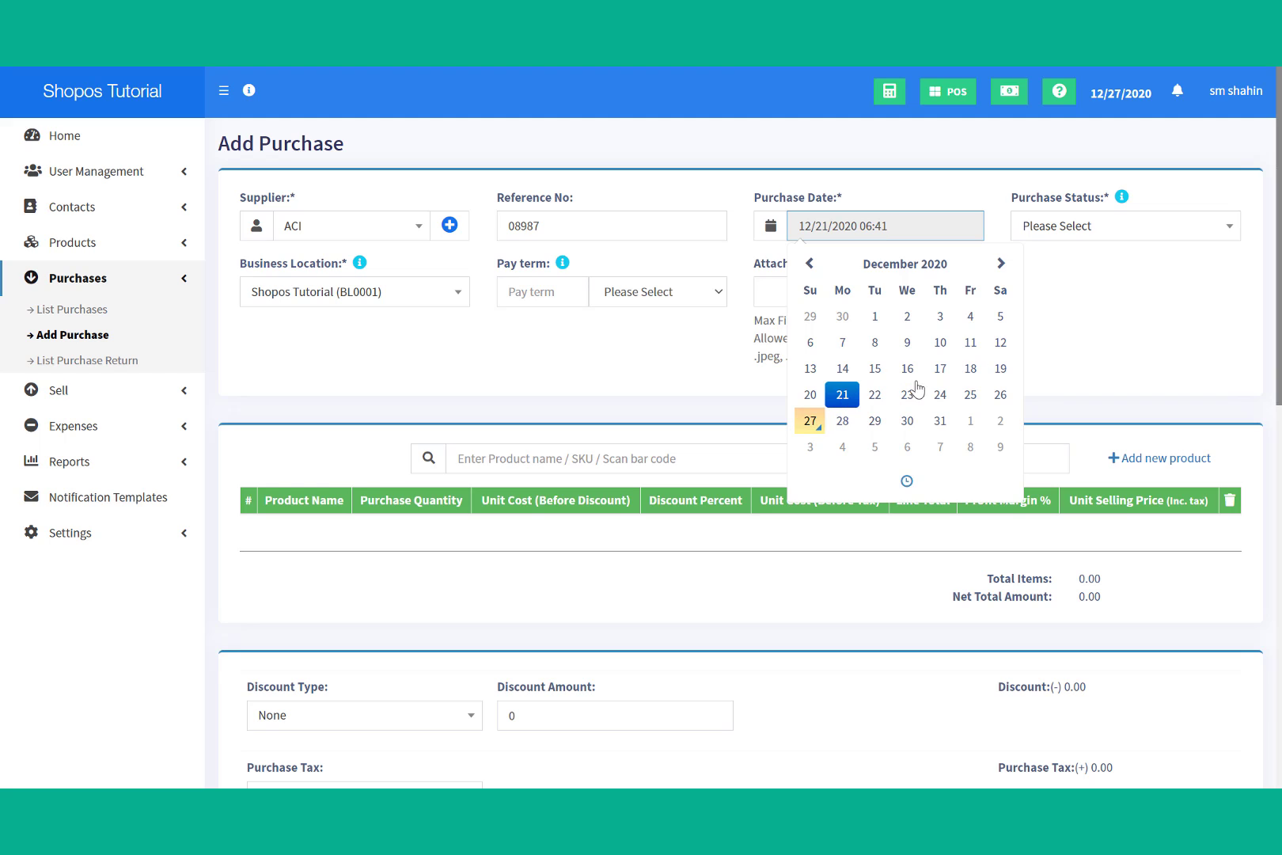
{"action": "left_click", "coordinate": [1061, 334]}
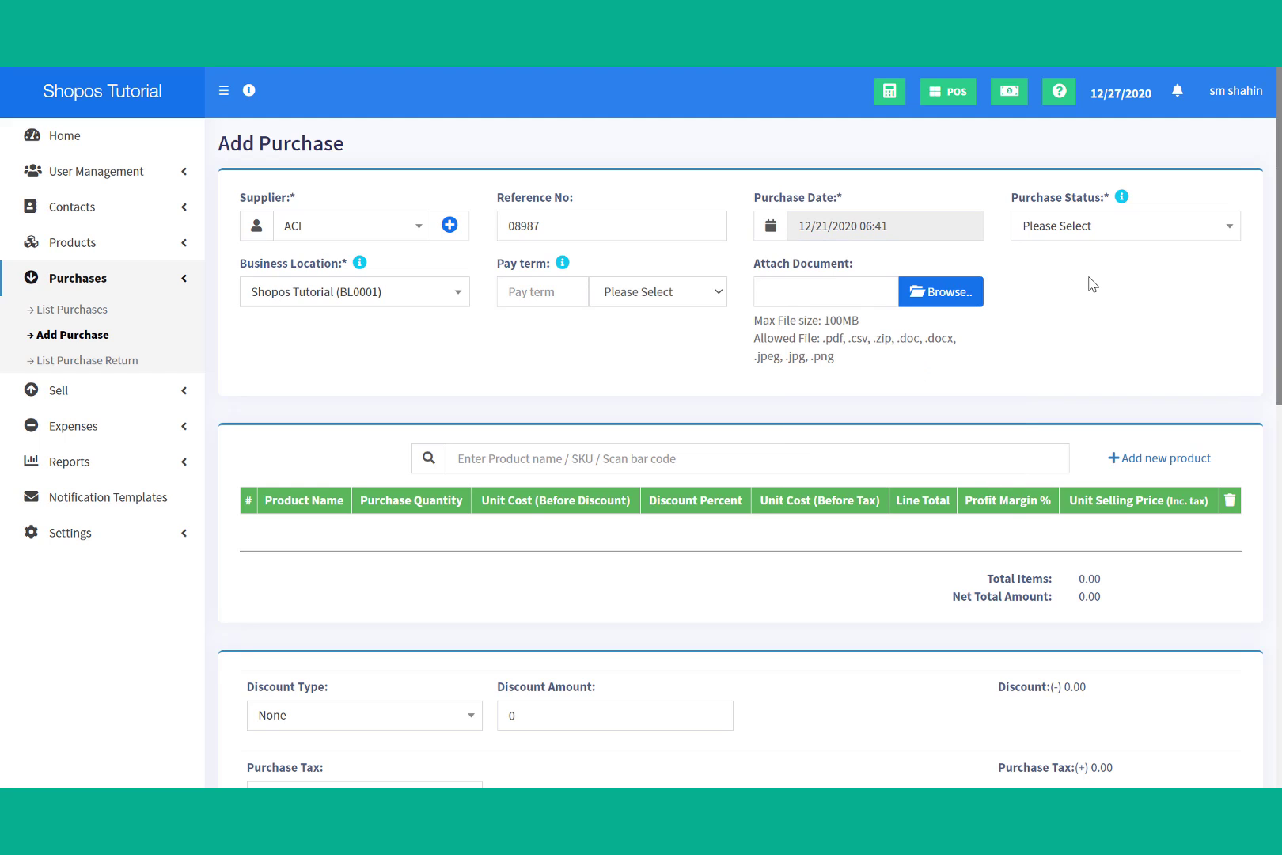
{"action": "left_click", "coordinate": [1126, 232]}
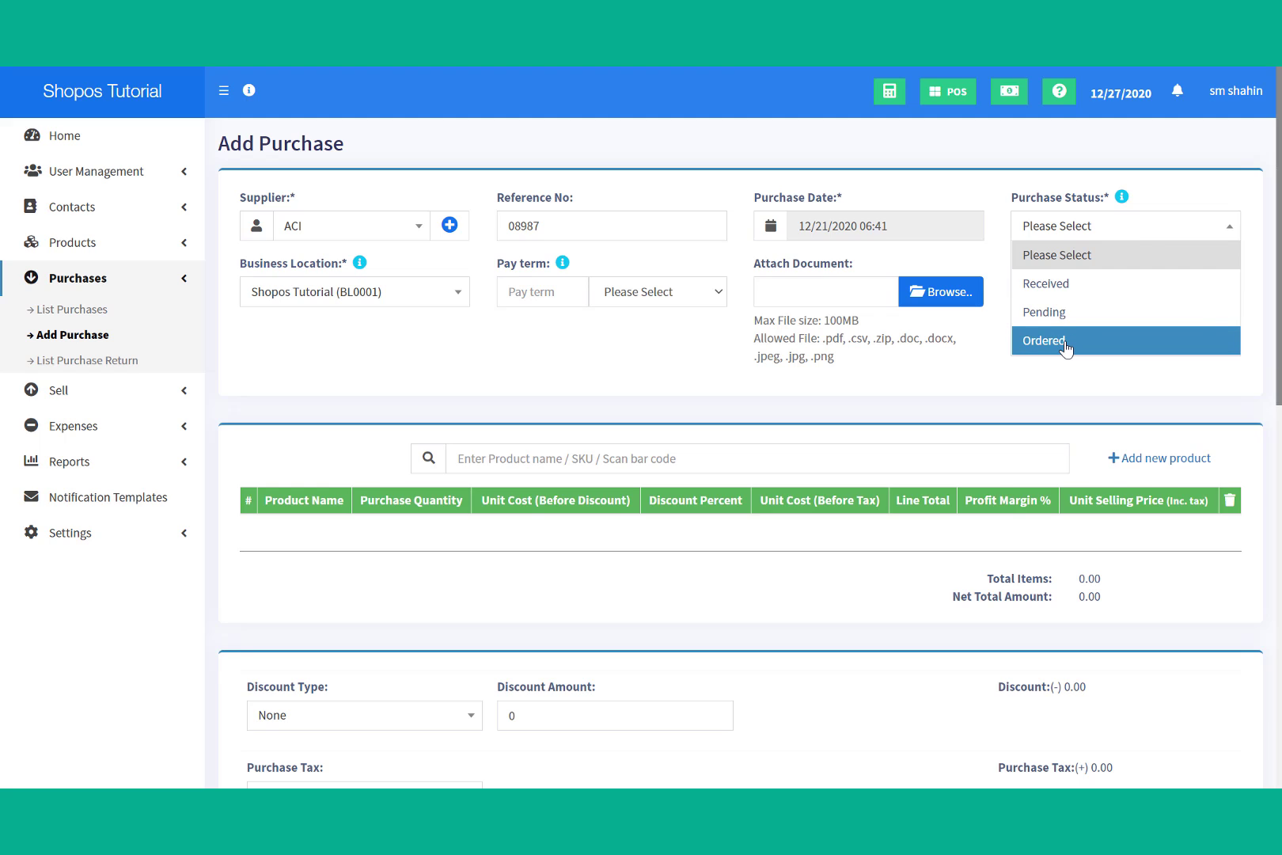
{"action": "left_click", "coordinate": [1076, 292]}
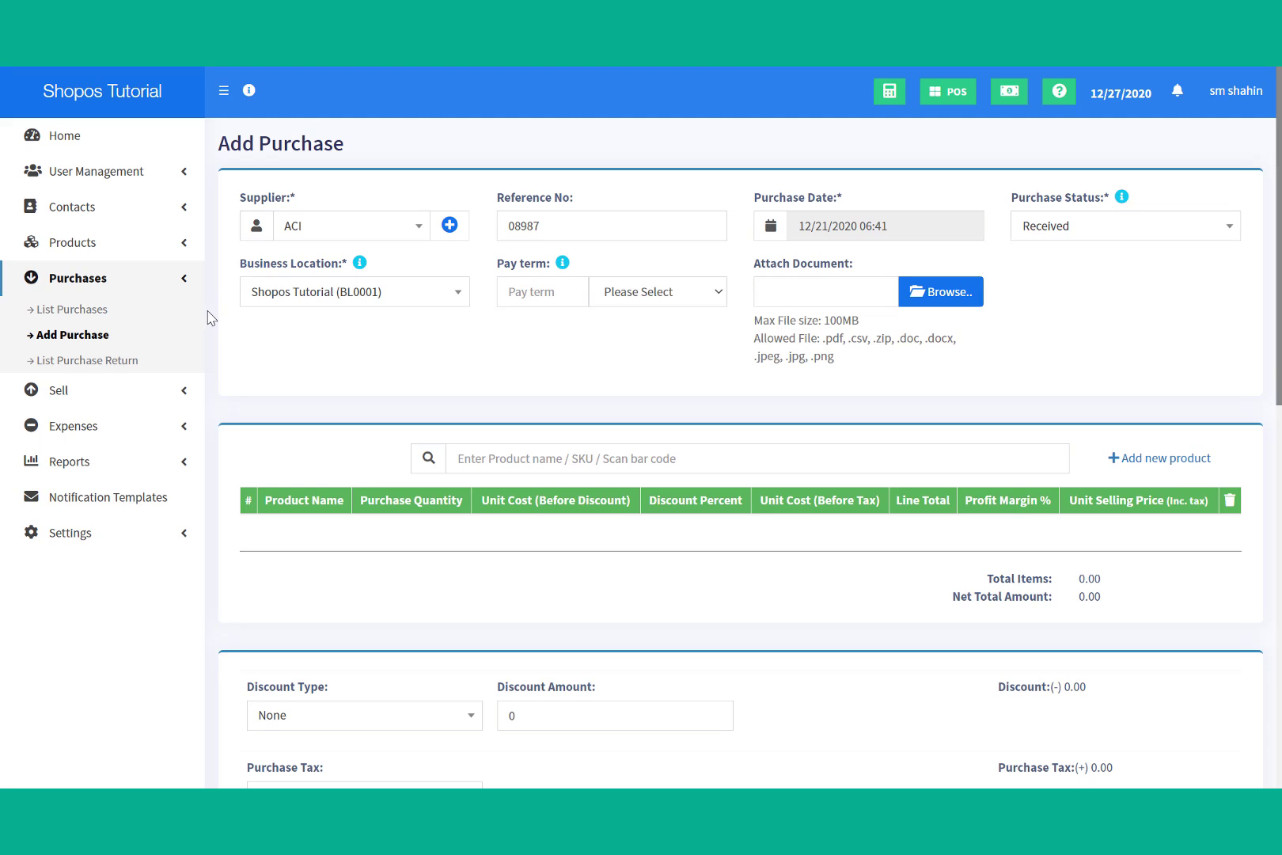
Choose Shopos Tutorial (BL0001) as the business location for the purchase.
{"action": "left_click", "coordinate": [318, 298]}
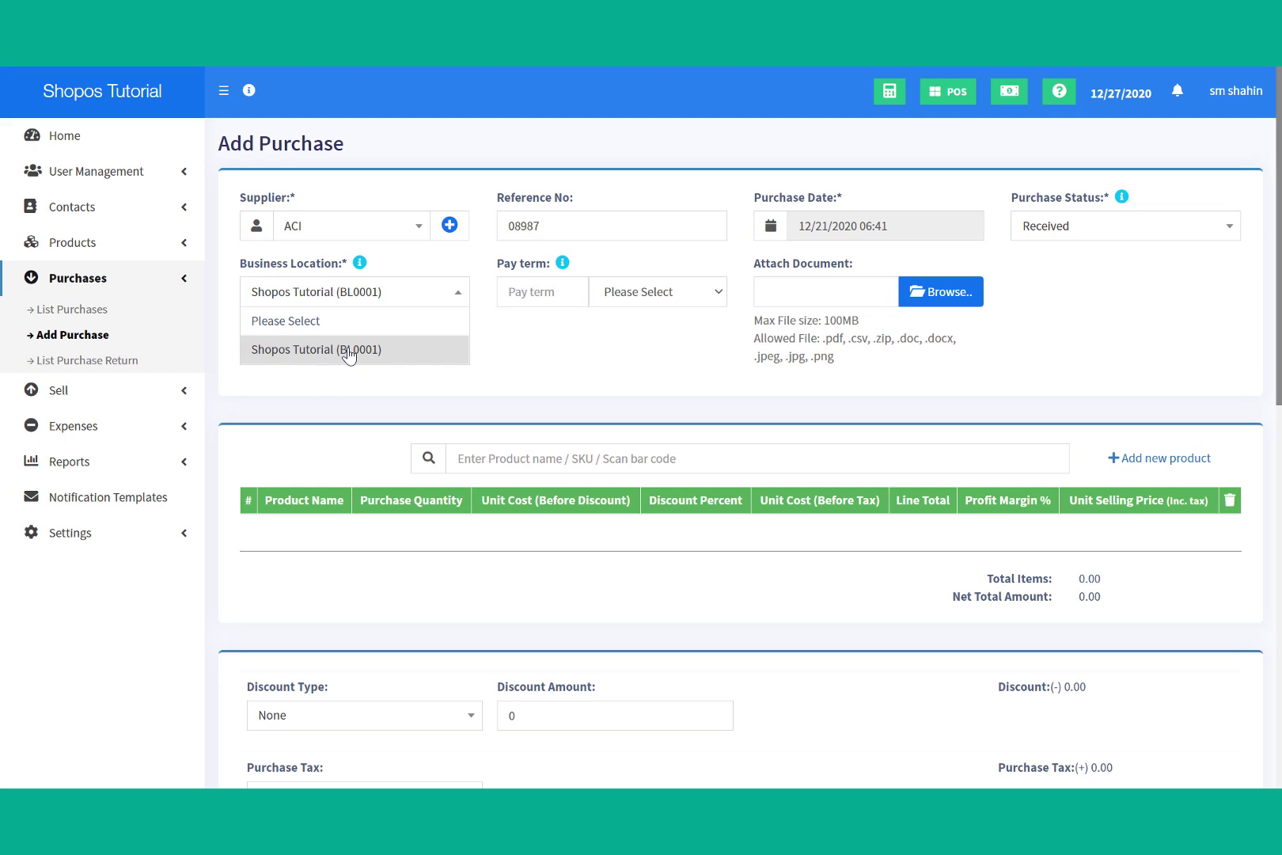
{"action": "left_click", "coordinate": [515, 371]}
{"action": "left_click", "coordinate": [357, 299]}
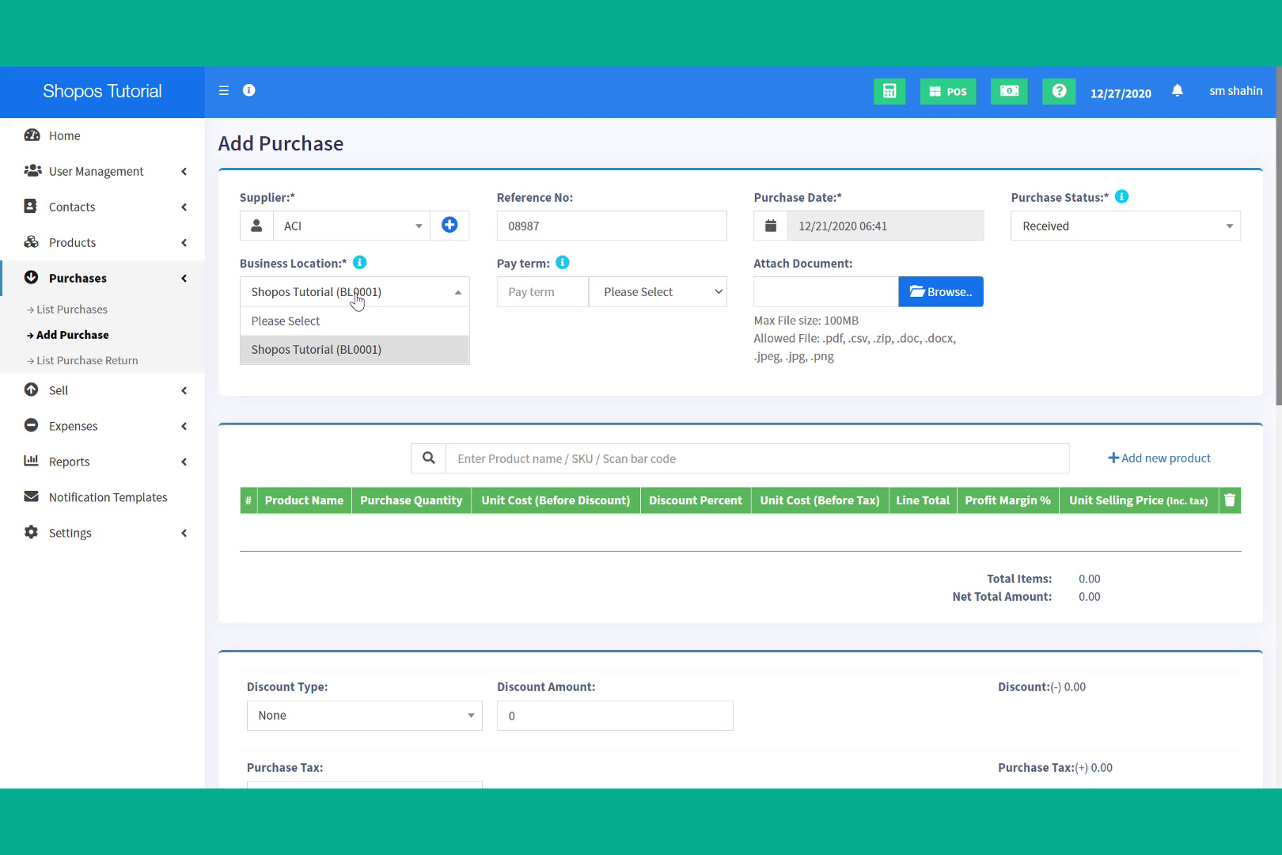
{"action": "left_click", "coordinate": [341, 352]}
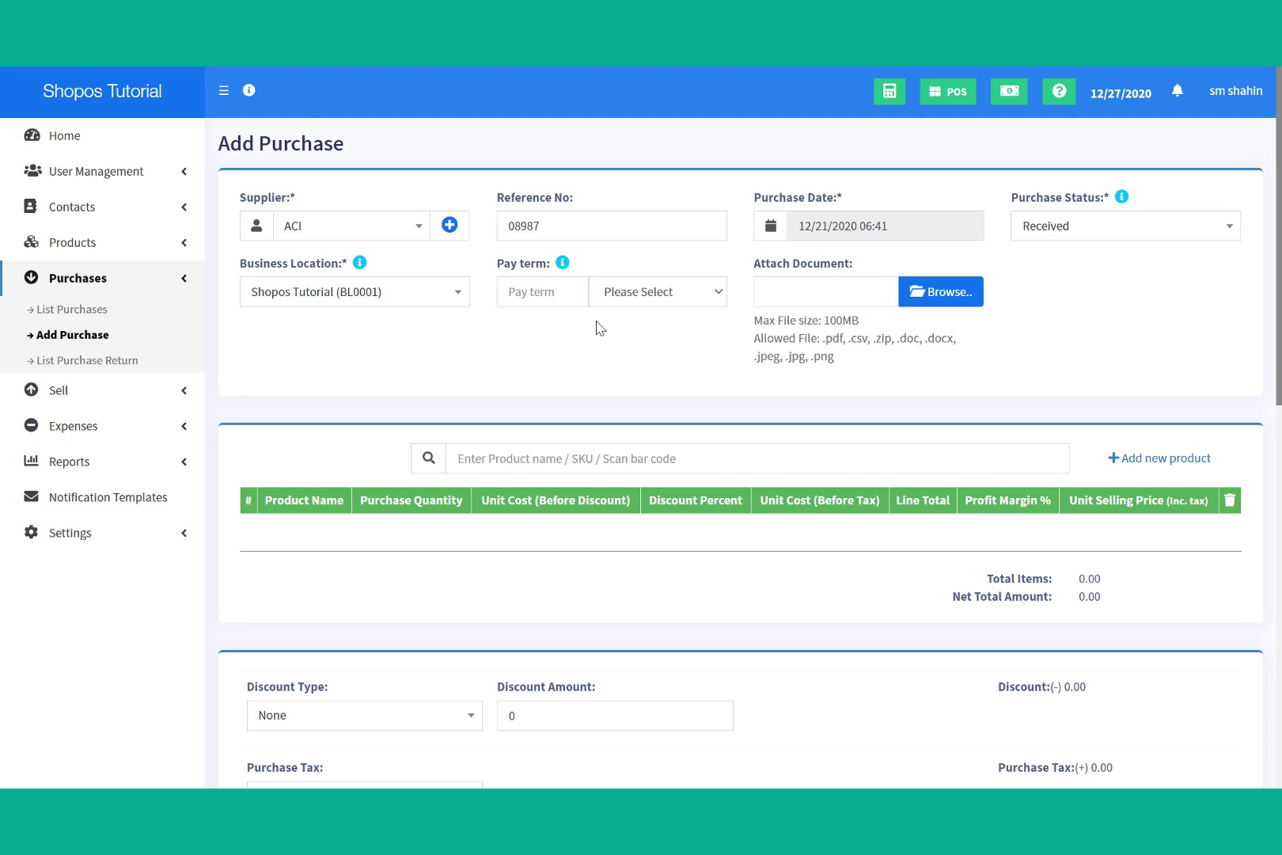
Examine the pay term period options and the file chooser for attaching a document, without choosing anything.
{"action": "left_click", "coordinate": [630, 301]}
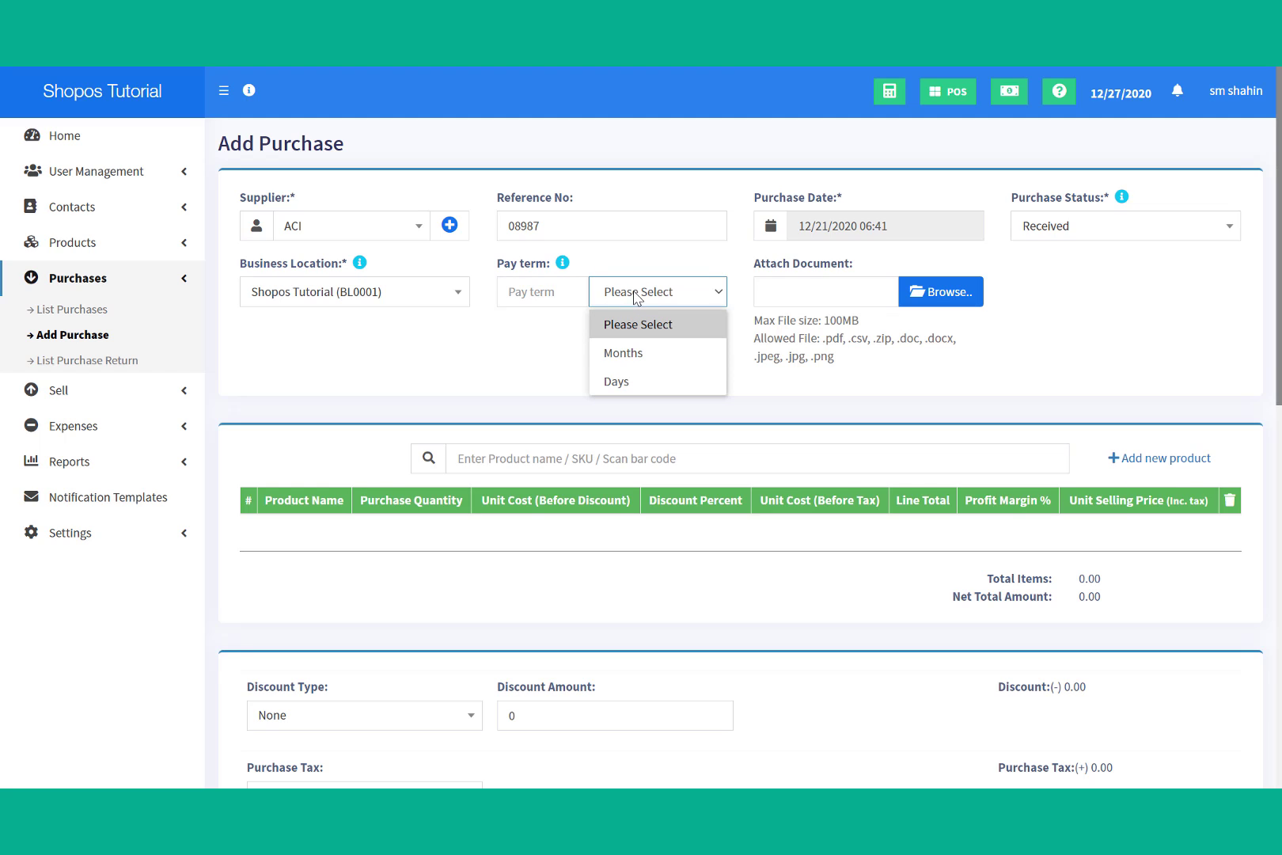
{"action": "left_click", "coordinate": [559, 289]}
{"action": "left_click", "coordinate": [556, 394]}
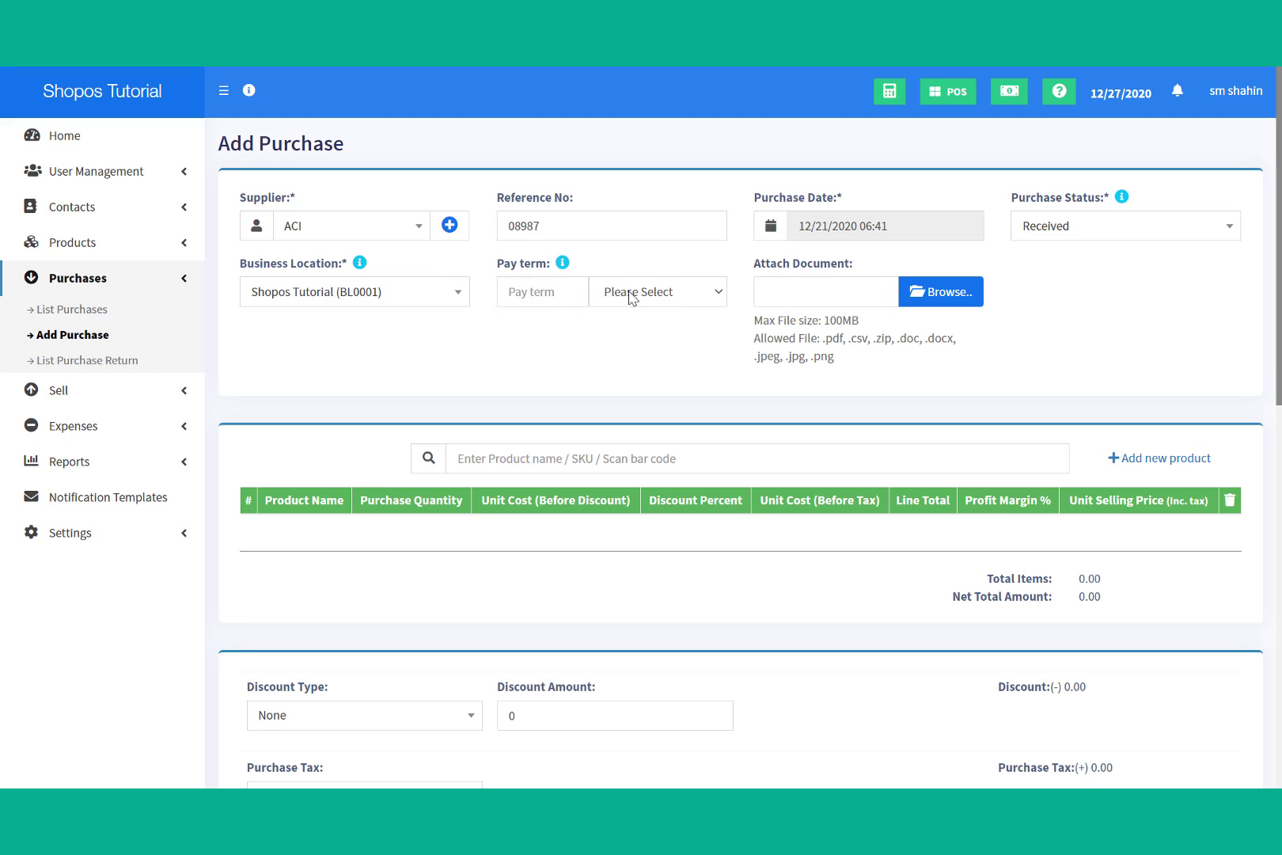
{"action": "left_click", "coordinate": [624, 292]}
{"action": "left_click", "coordinate": [504, 352]}
{"action": "left_click", "coordinate": [846, 295]}
{"action": "left_click", "coordinate": [918, 294]}
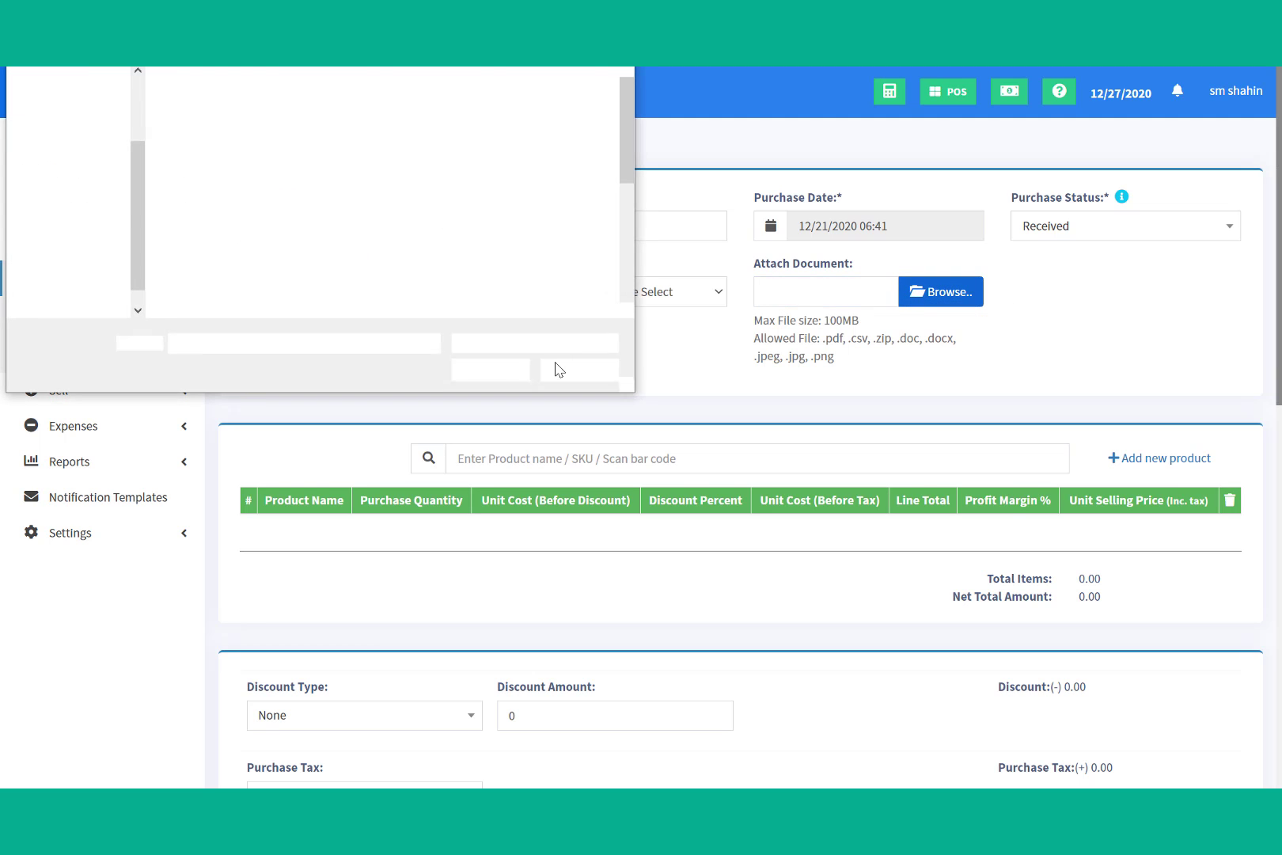
{"action": "left_click", "coordinate": [576, 371]}
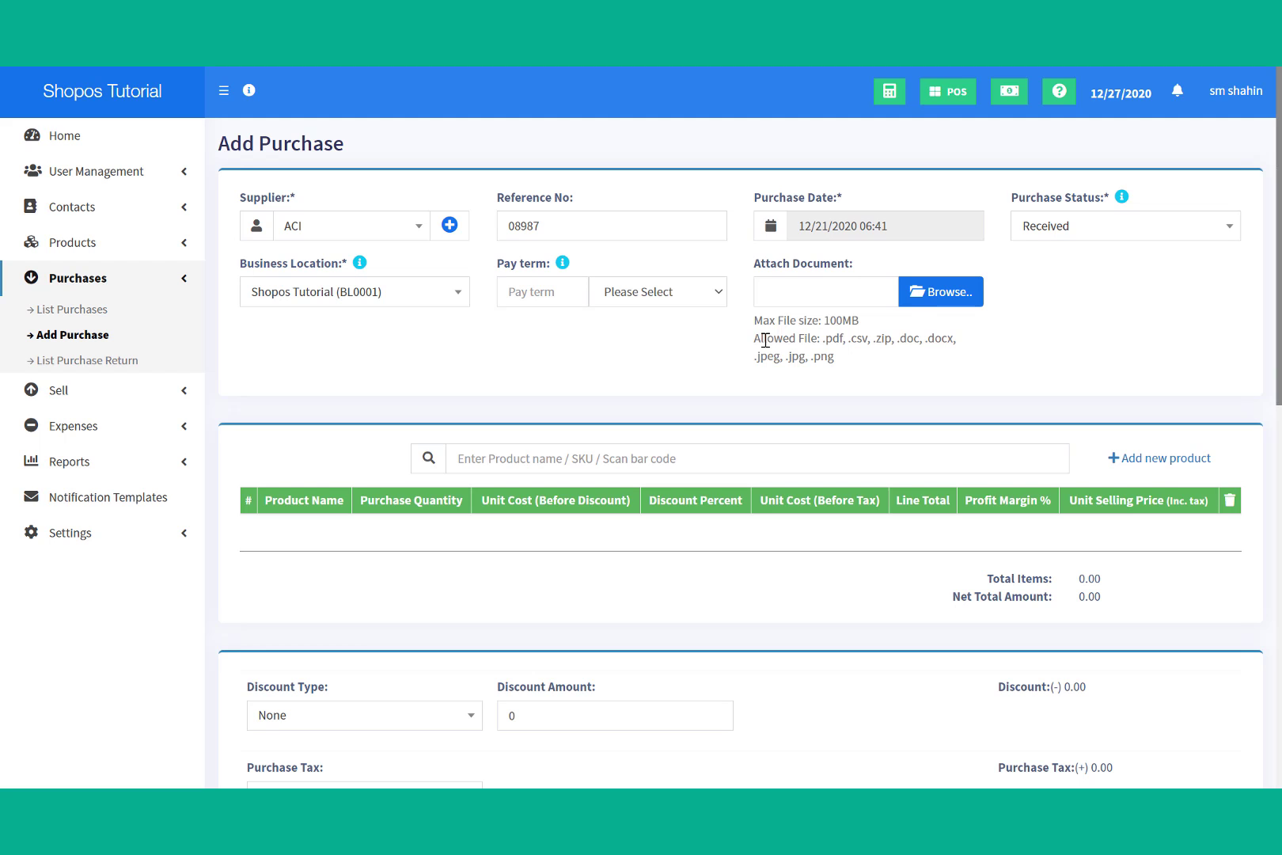
Search the products for "wheel", add WHEEL LAUNDRY SOAP 130G BD to the purchase, and clear the leftover search text.
{"action": "scroll", "coordinate": [768, 336], "scroll_direction": "down", "scroll_amount": 4}
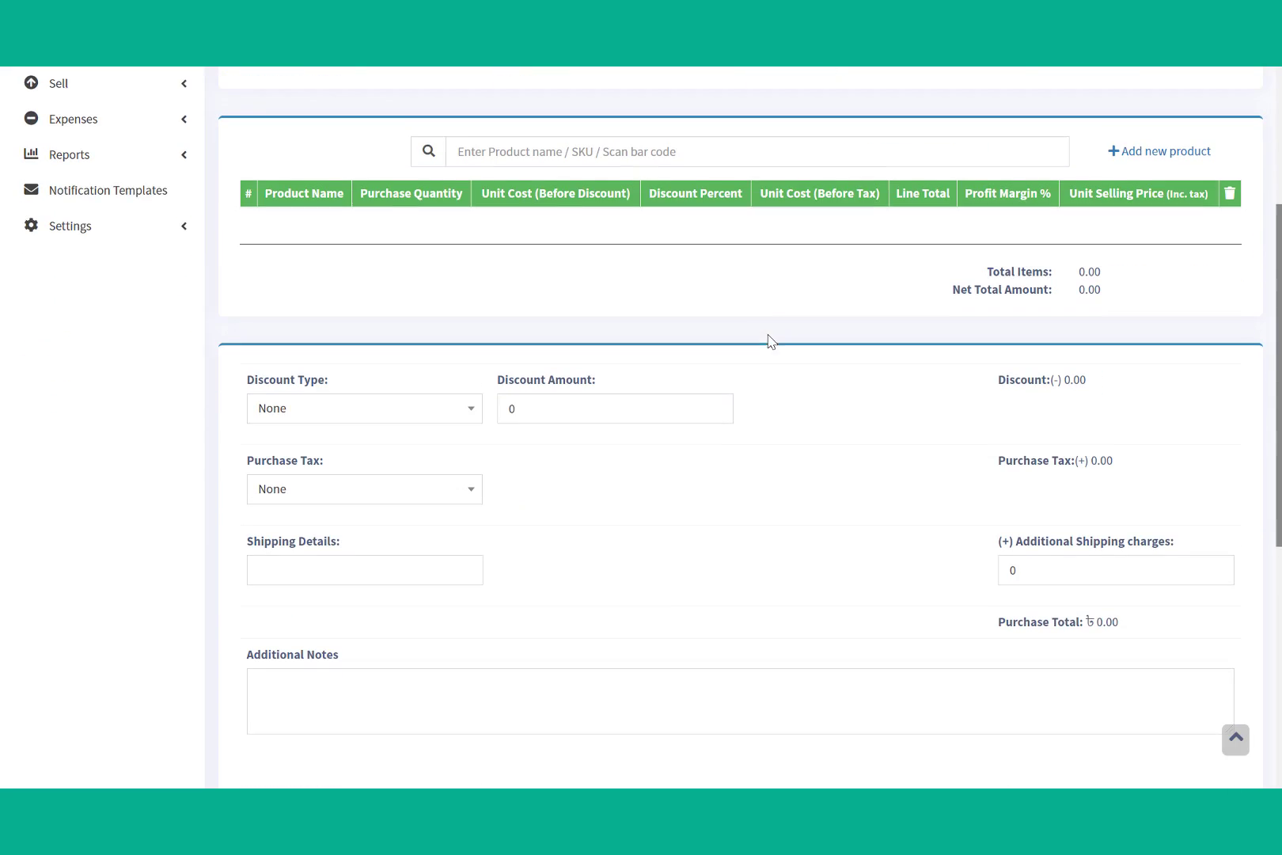
{"action": "scroll", "coordinate": [576, 346], "scroll_direction": "up", "scroll_amount": 3}
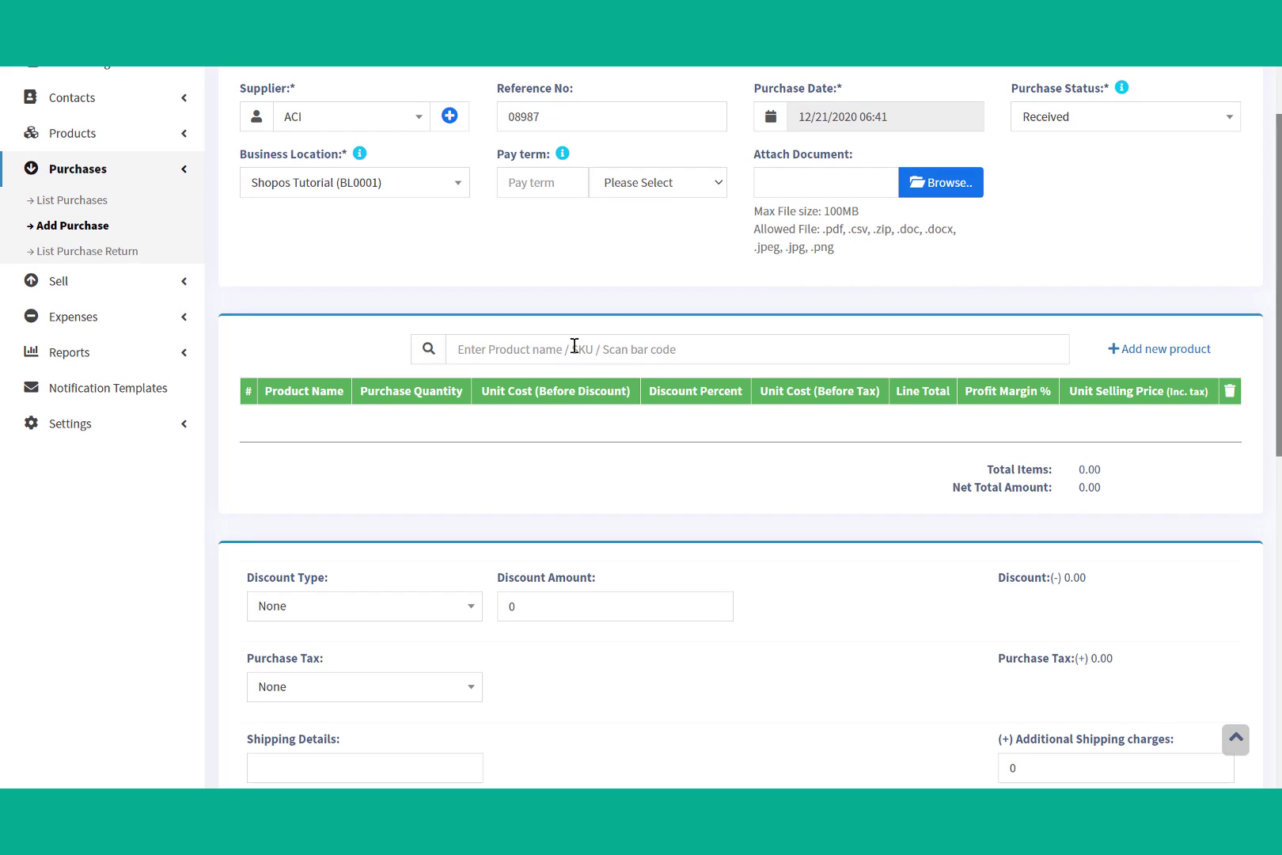
{"action": "left_click", "coordinate": [574, 345]}
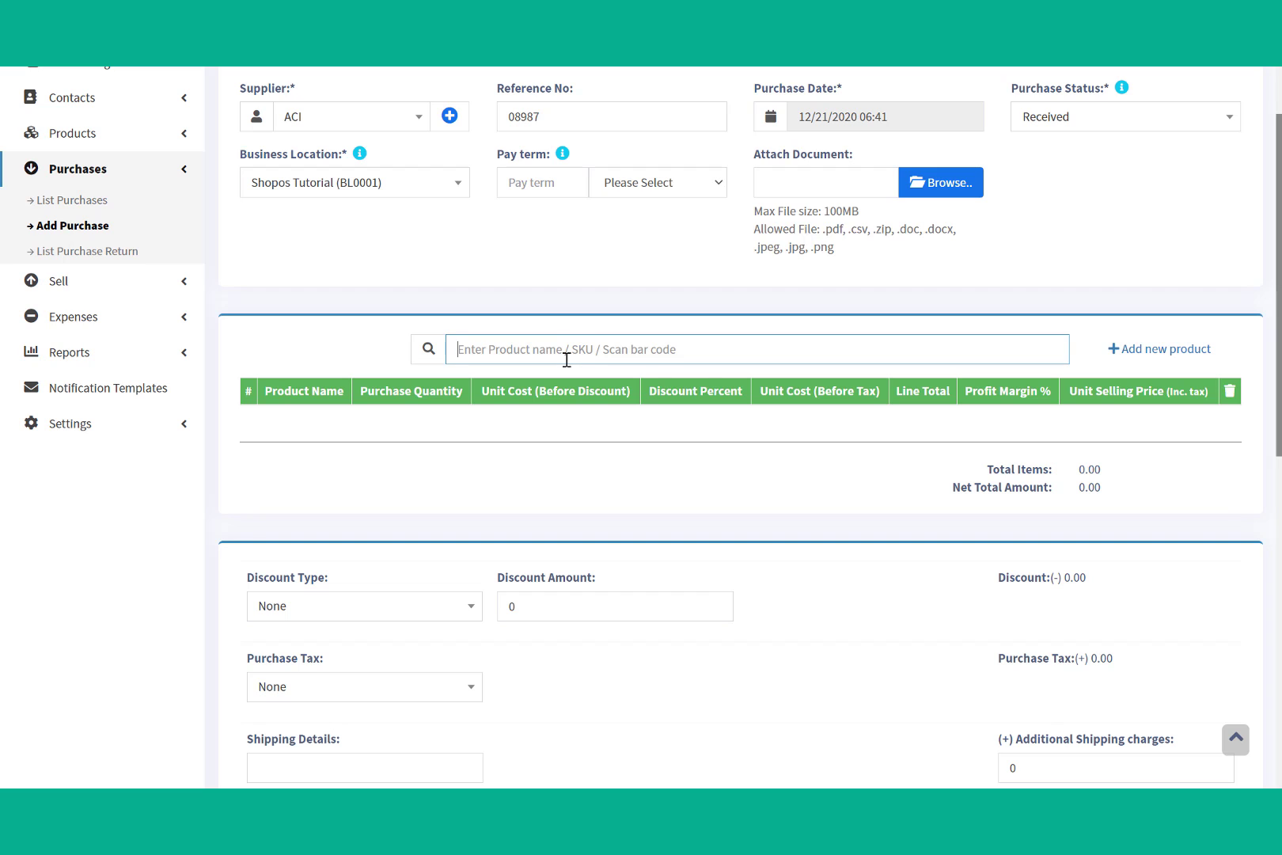
{"action": "type", "text": "wh"}
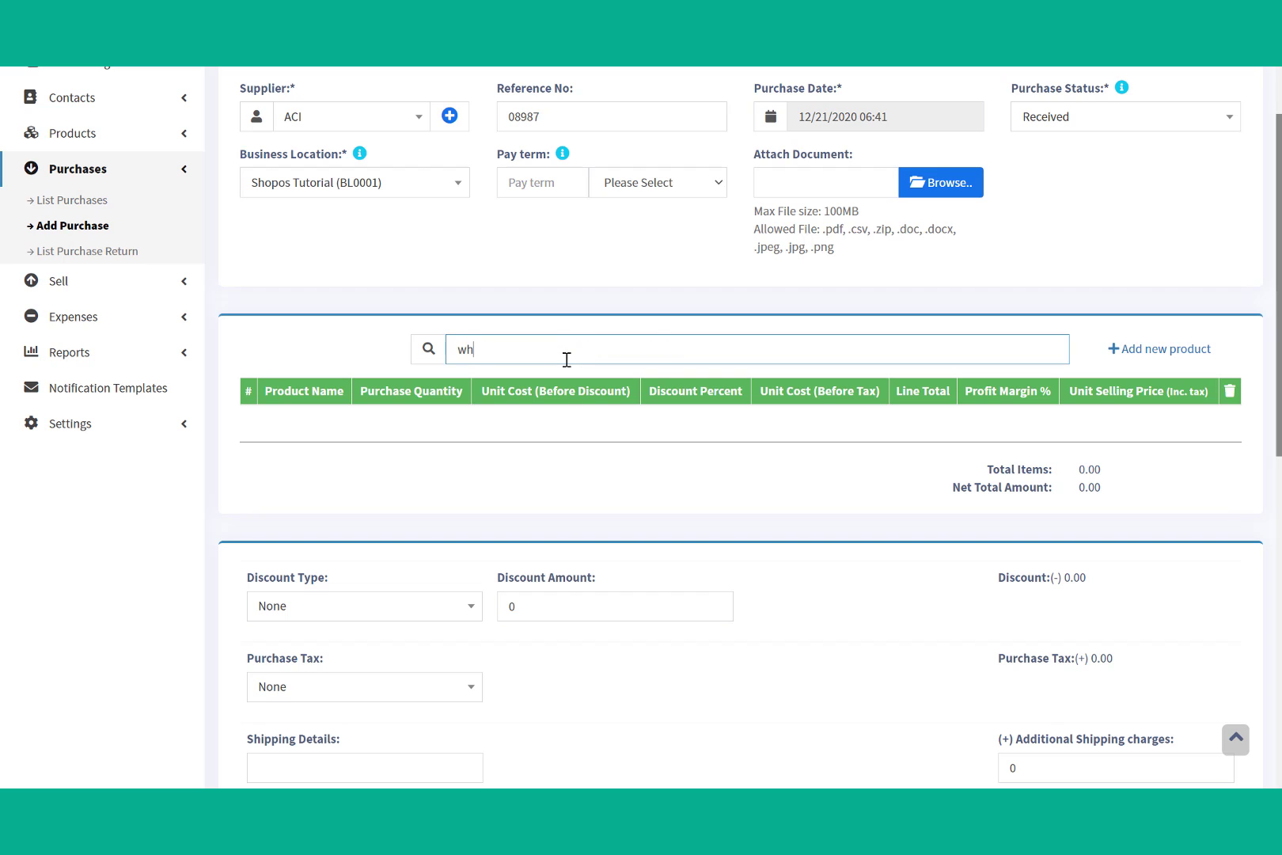
{"action": "type", "text": "eel"}
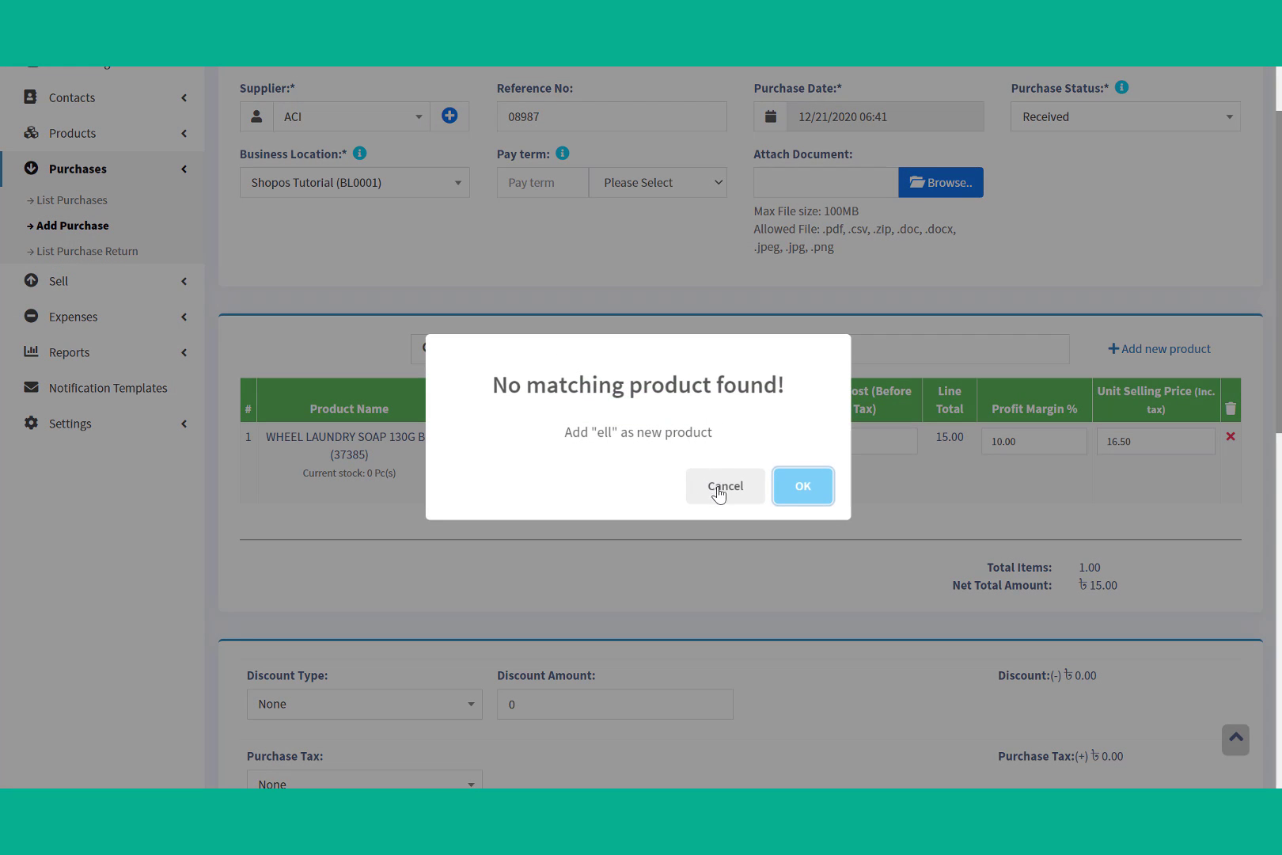
{"action": "left_click", "coordinate": [717, 486]}
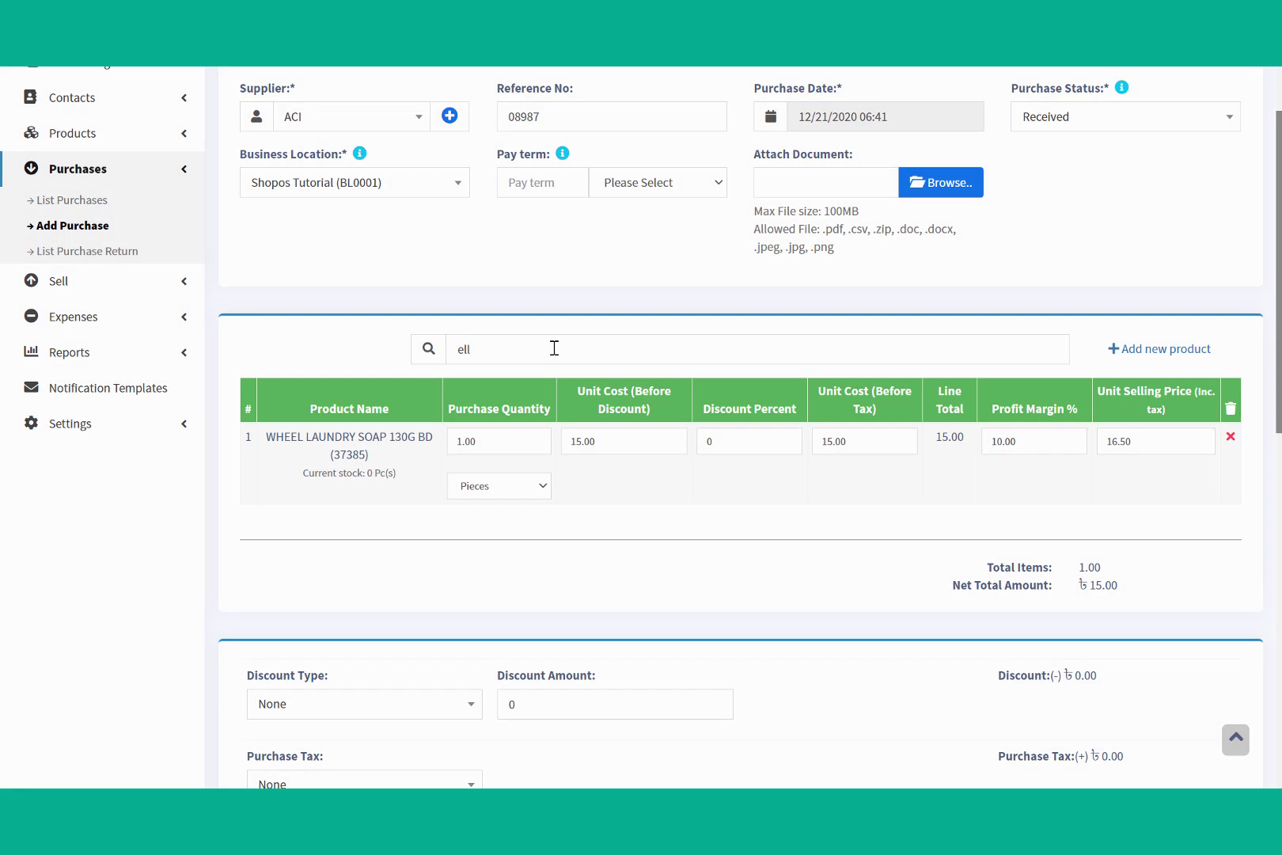
{"action": "key", "text": "BackSpace"}
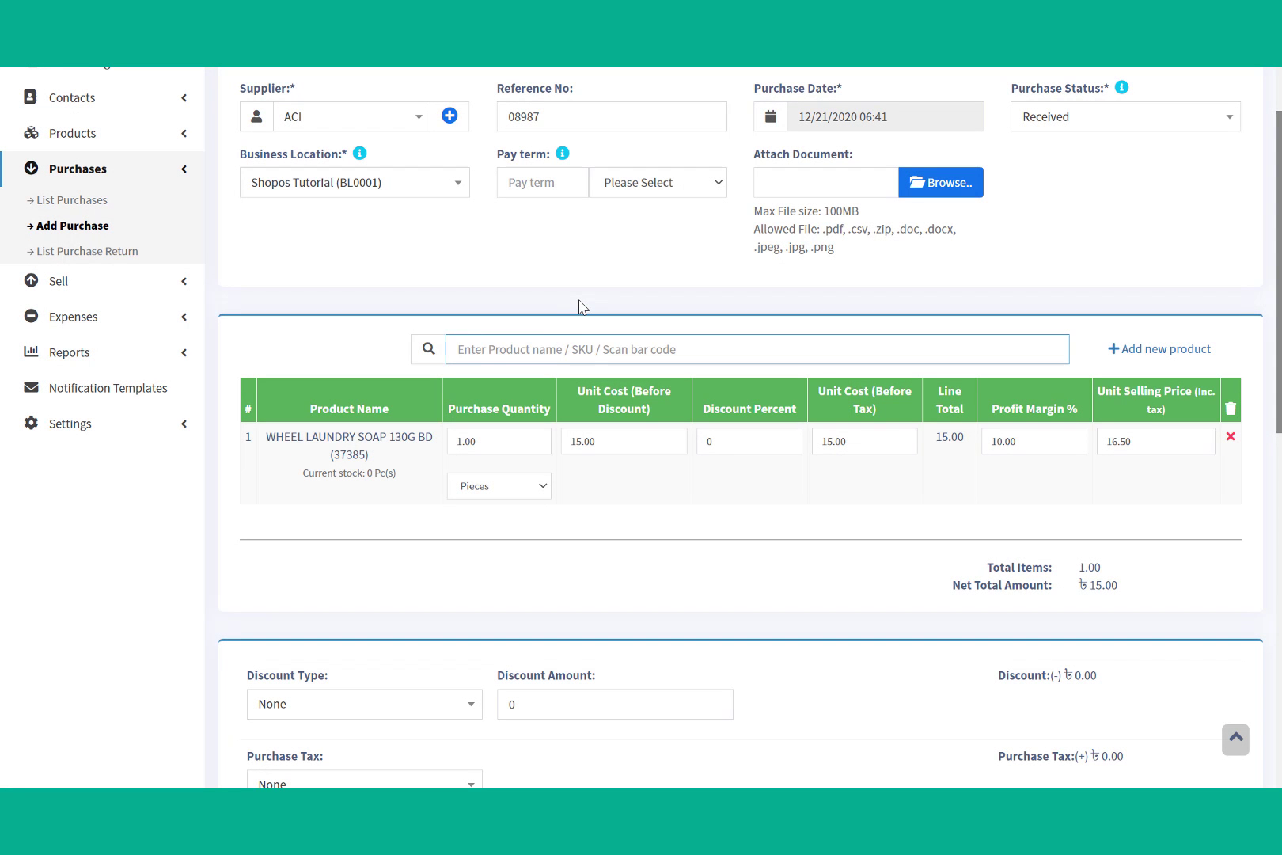
{"action": "left_click", "coordinate": [574, 310]}
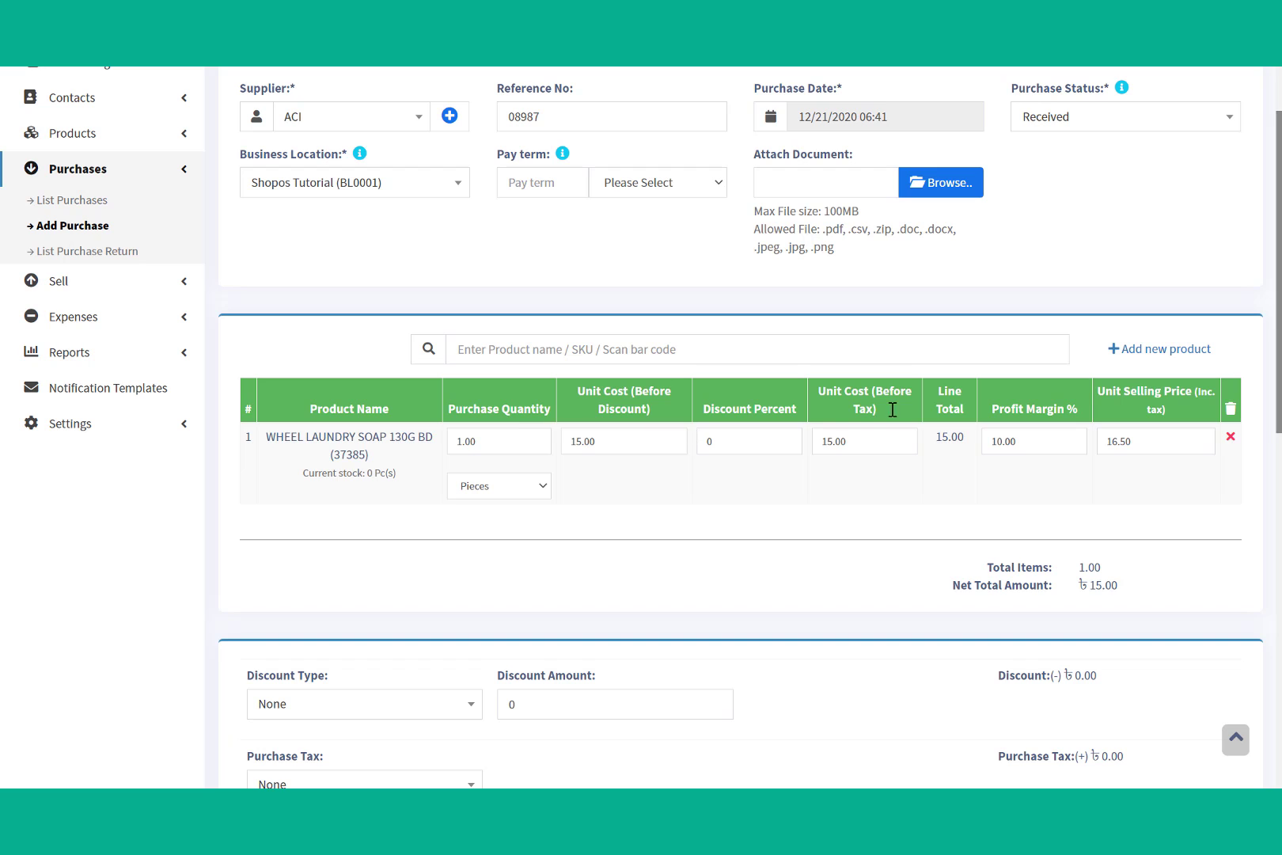
Open the form for adding a new product, examine its fields, and close it without saving.
{"action": "left_click", "coordinate": [1183, 355]}
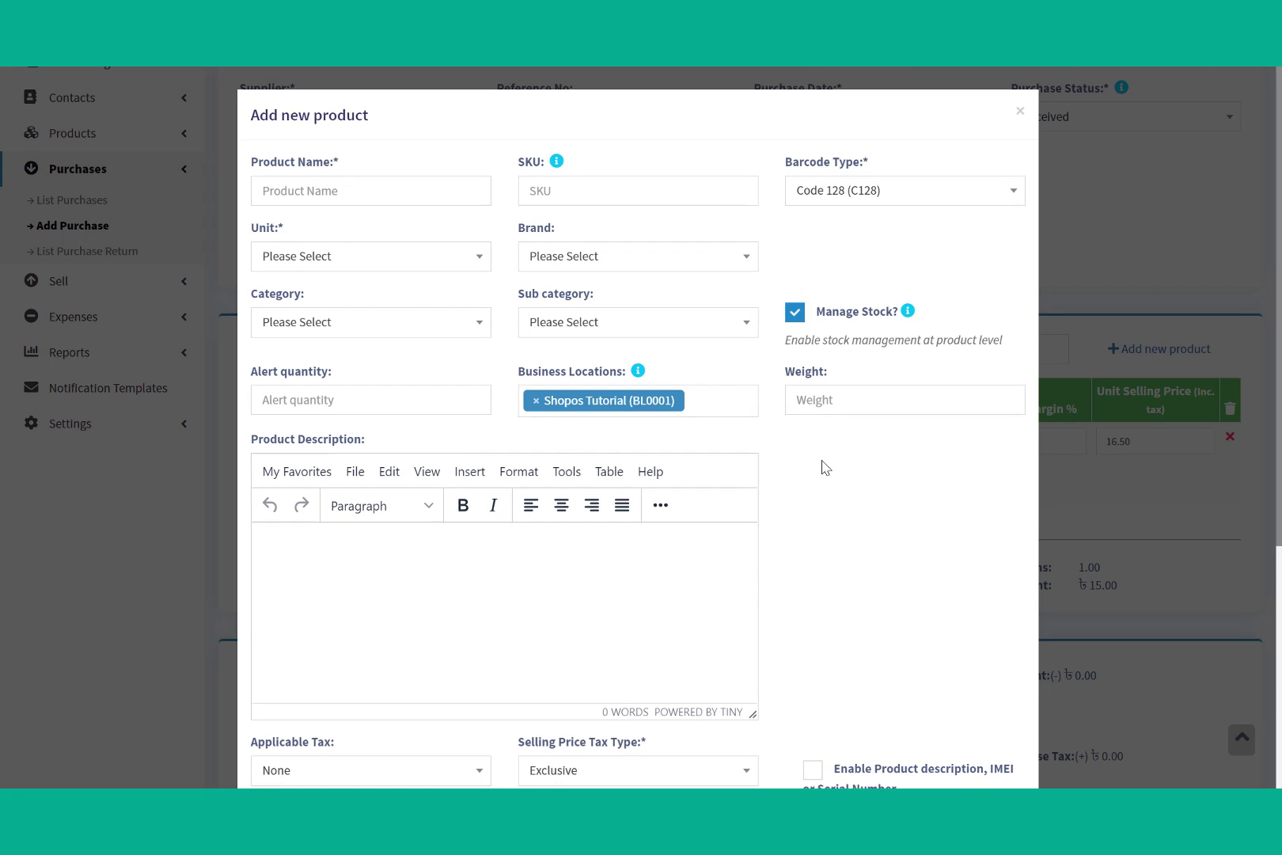
{"action": "scroll", "coordinate": [776, 447], "scroll_direction": "down", "scroll_amount": 5}
{"action": "scroll", "coordinate": [775, 448], "scroll_direction": "up", "scroll_amount": 5}
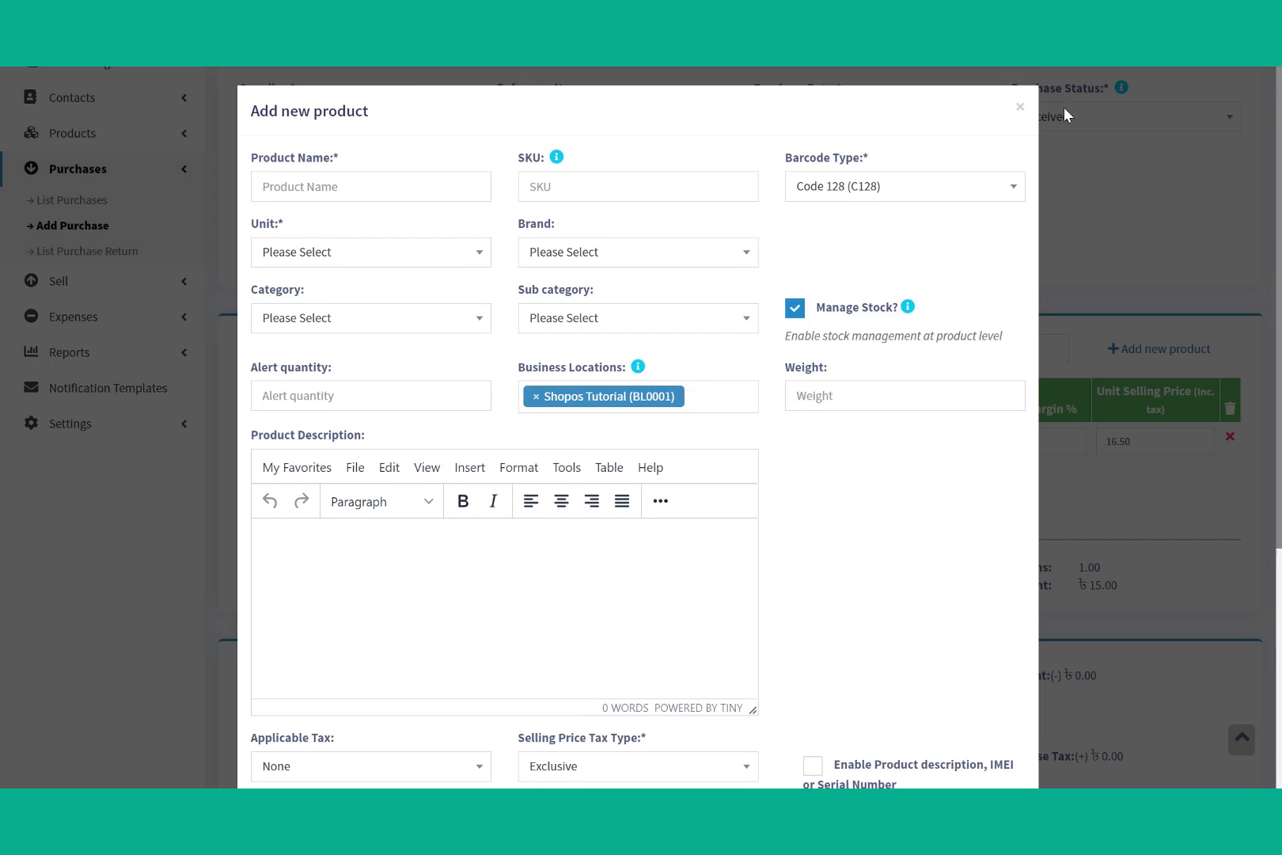
{"action": "left_click", "coordinate": [1020, 113]}
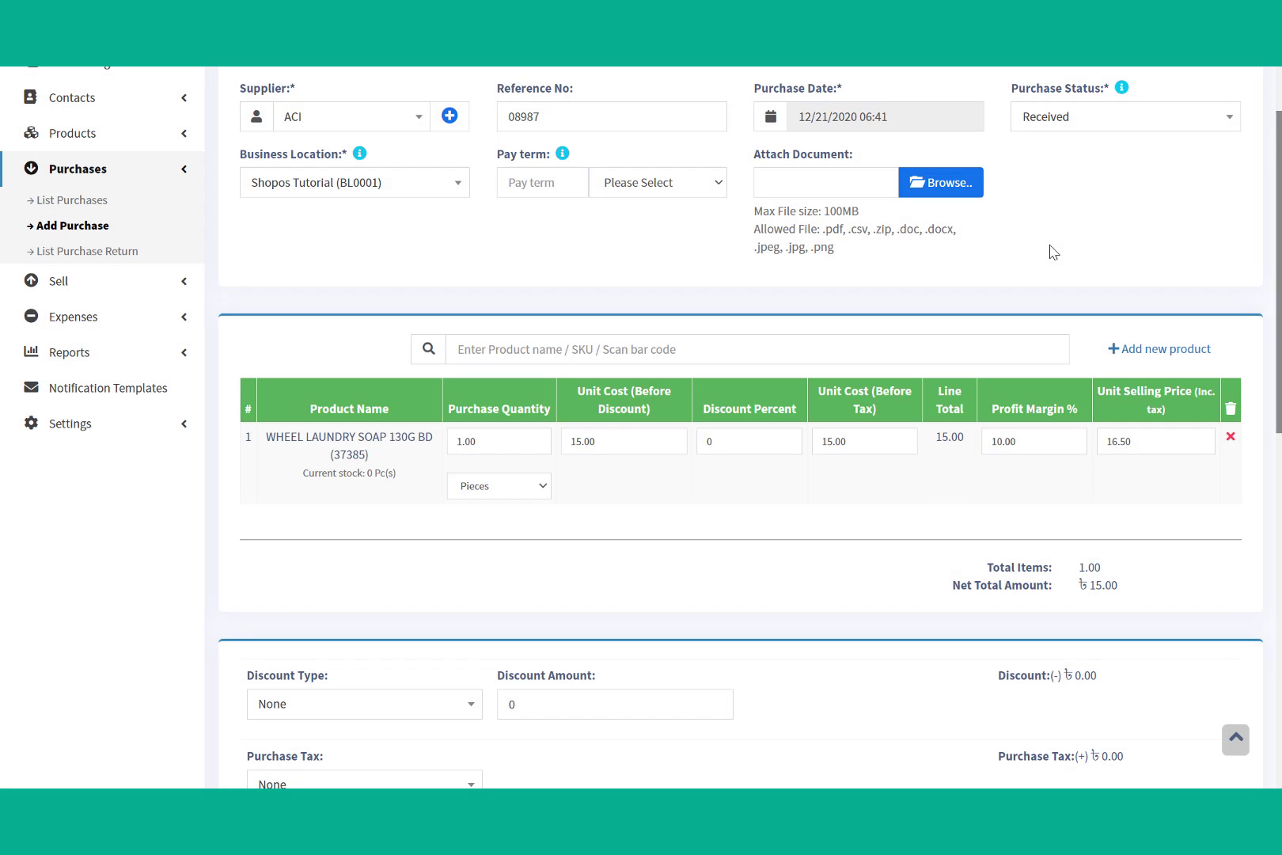
Set the WHEEL LAUNDRY SOAP line's unit to Box and its purchase quantity to 100.
{"action": "left_click", "coordinate": [491, 440]}
{"action": "left_click", "coordinate": [518, 487]}
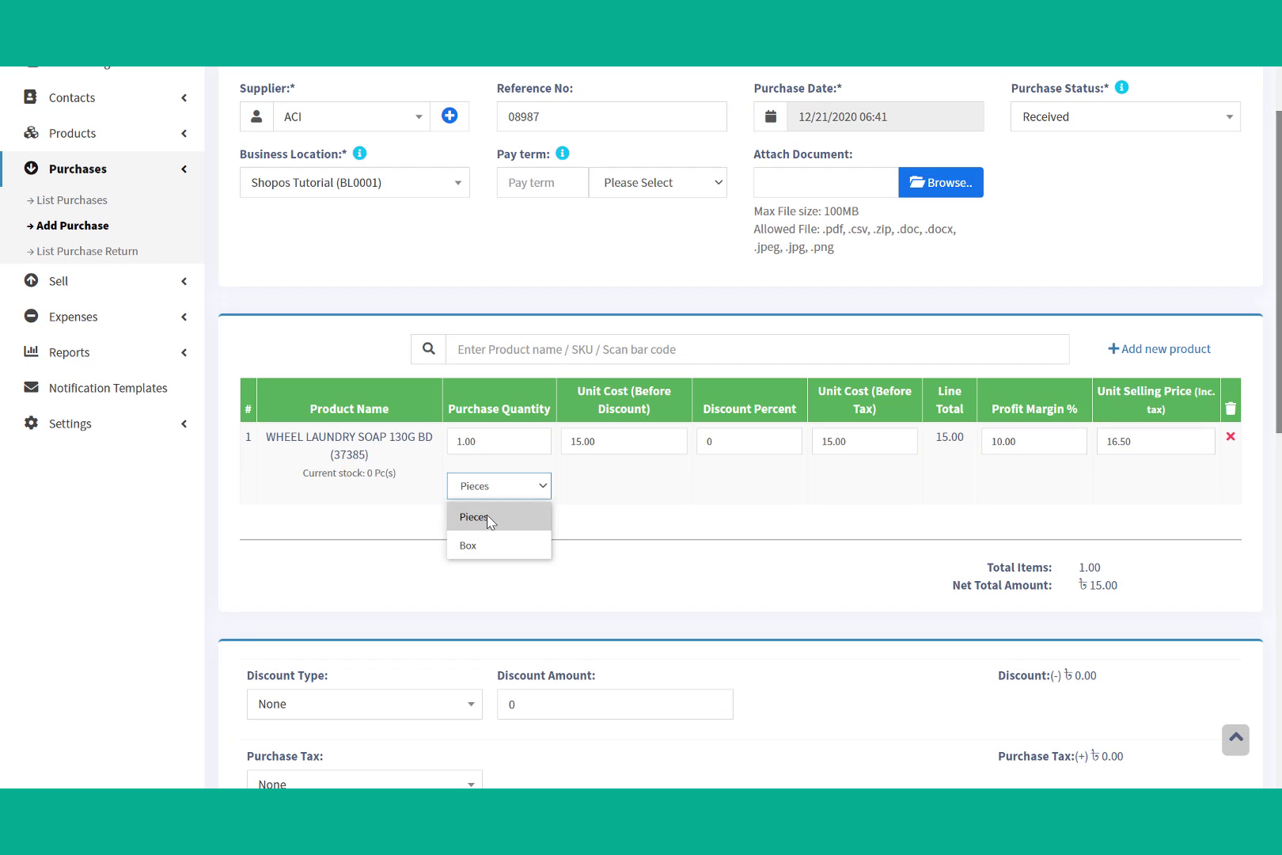
{"action": "left_click", "coordinate": [484, 441]}
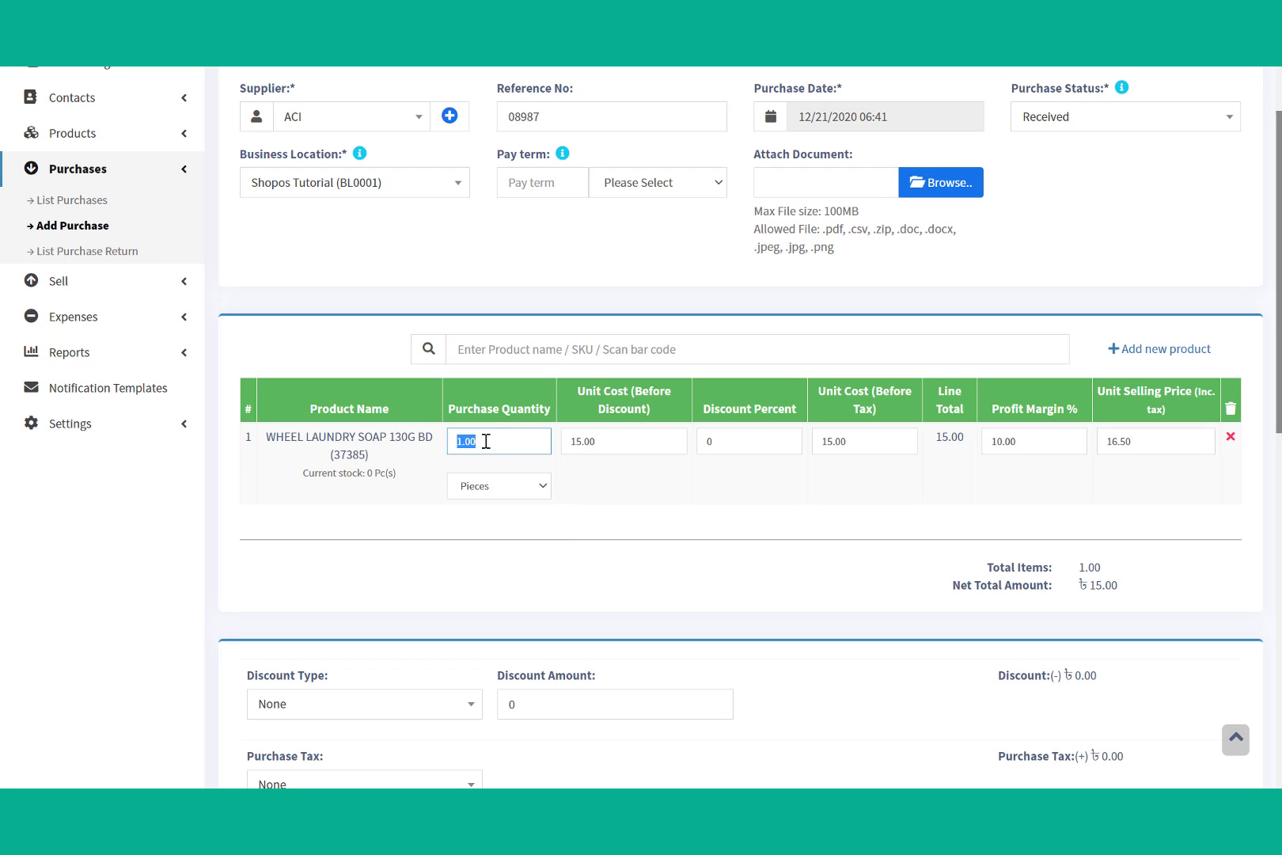
{"action": "left_click", "coordinate": [503, 490]}
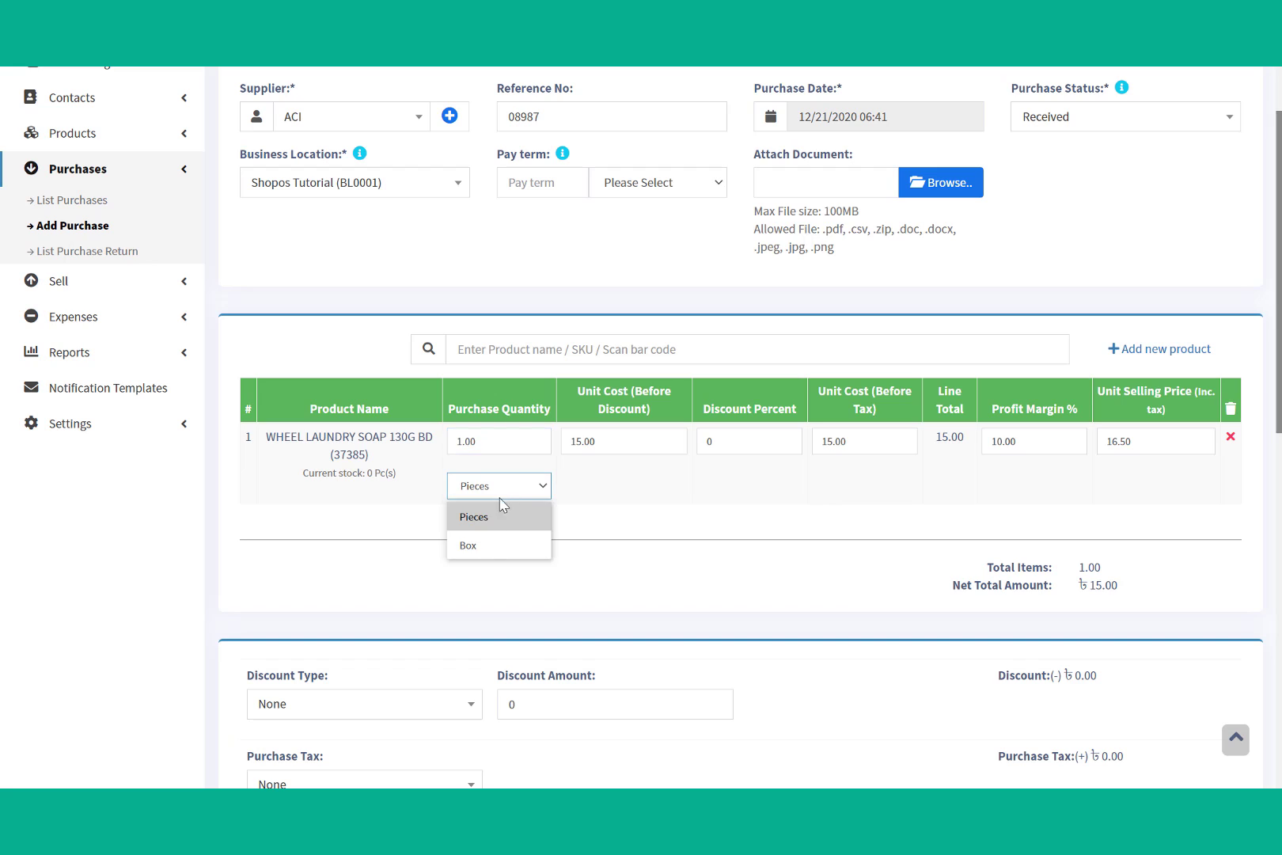
{"action": "left_click", "coordinate": [487, 544]}
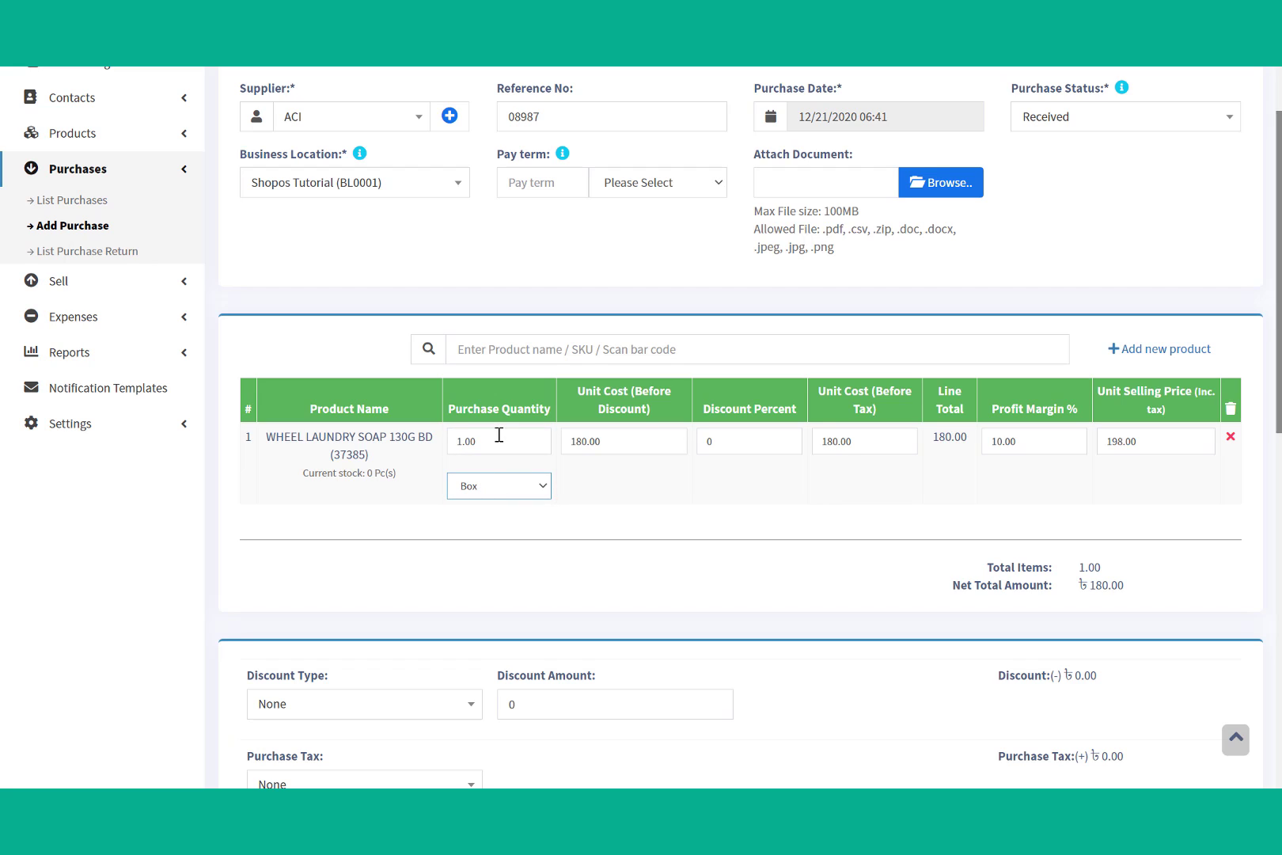
{"action": "left_click_drag", "start_coordinate": [499, 435], "coordinate": [425, 440]}
{"action": "type", "text": "1"}
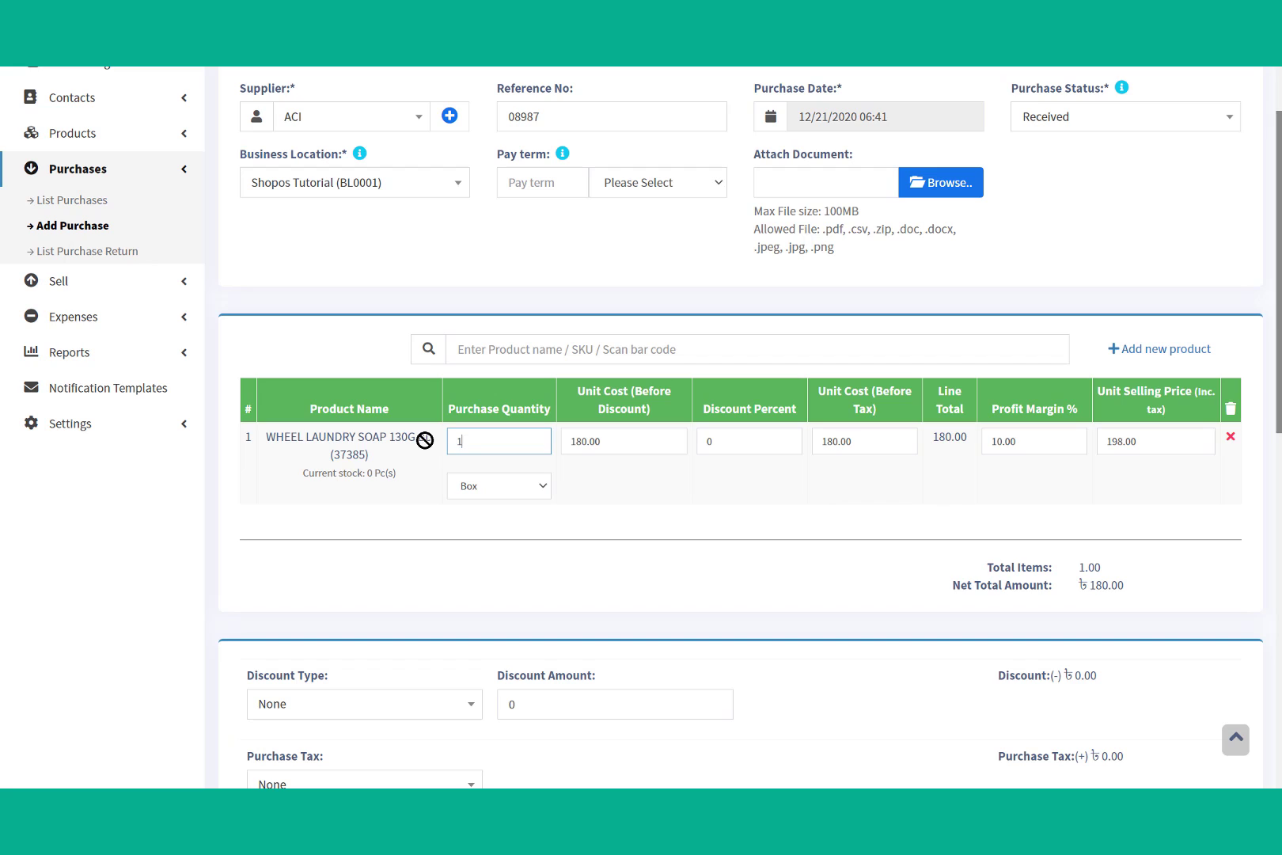
{"action": "type", "text": "00"}
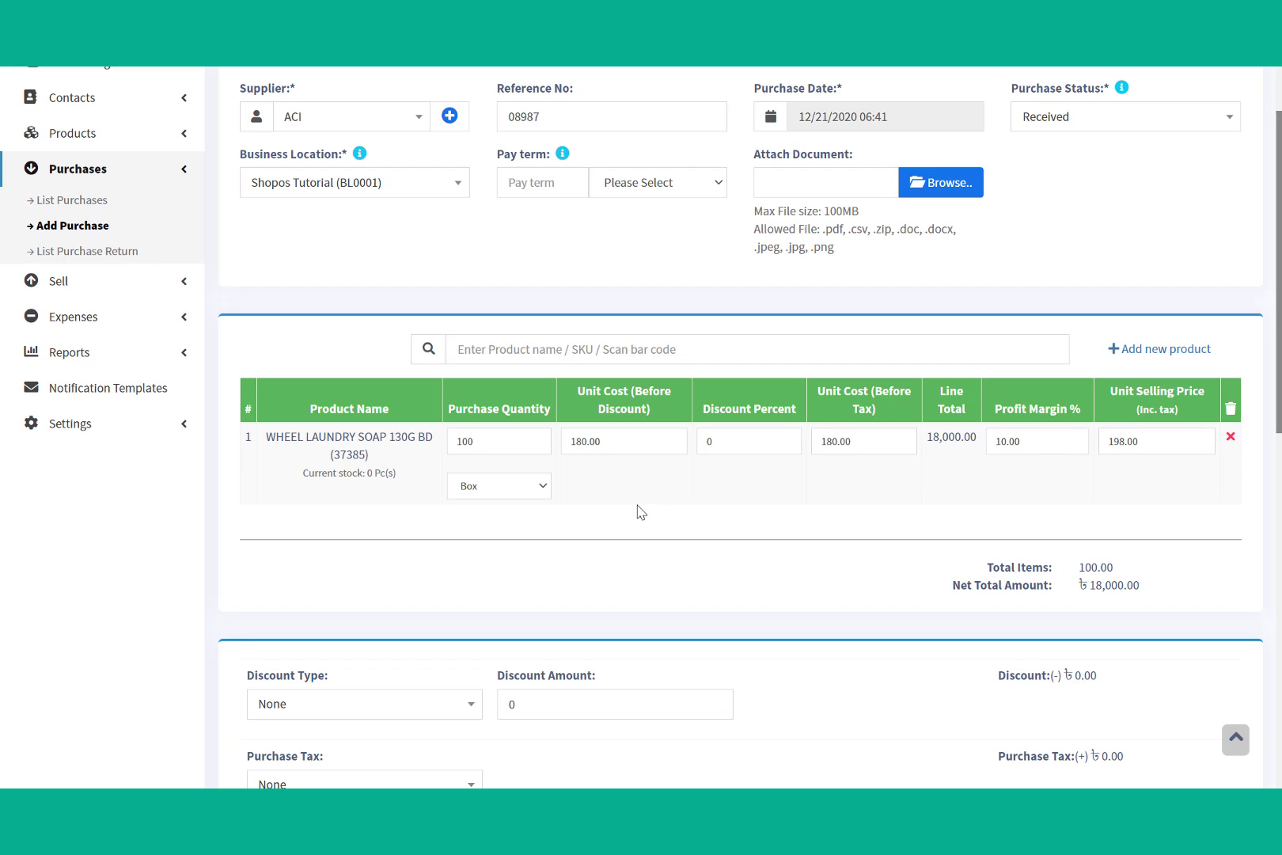
Try Pieces as the soap line's unit for the same quantity, and switch the unit back to Box.
{"action": "double_click", "coordinate": [501, 440]}
{"action": "left_click", "coordinate": [501, 491]}
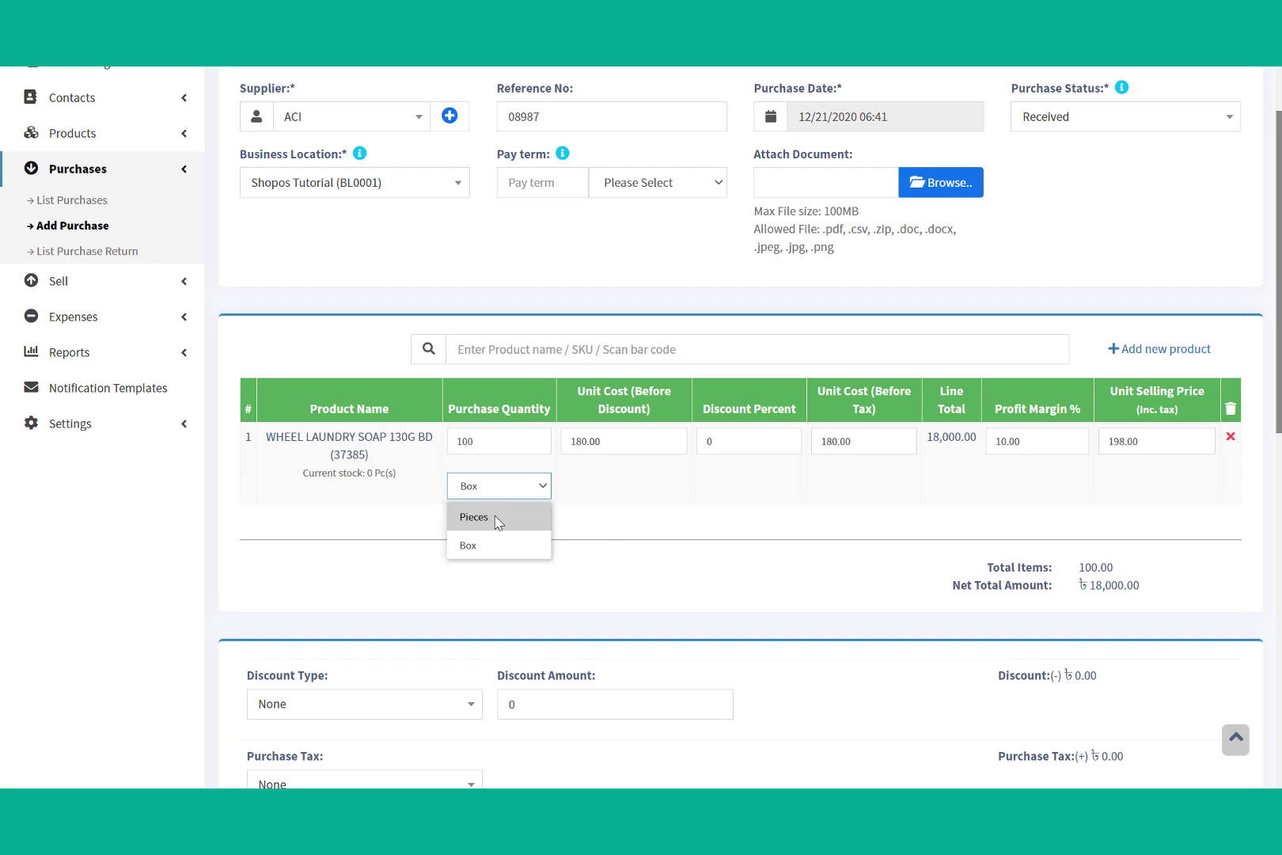
{"action": "left_click", "coordinate": [501, 520]}
{"action": "key", "text": "shift+Tab"}
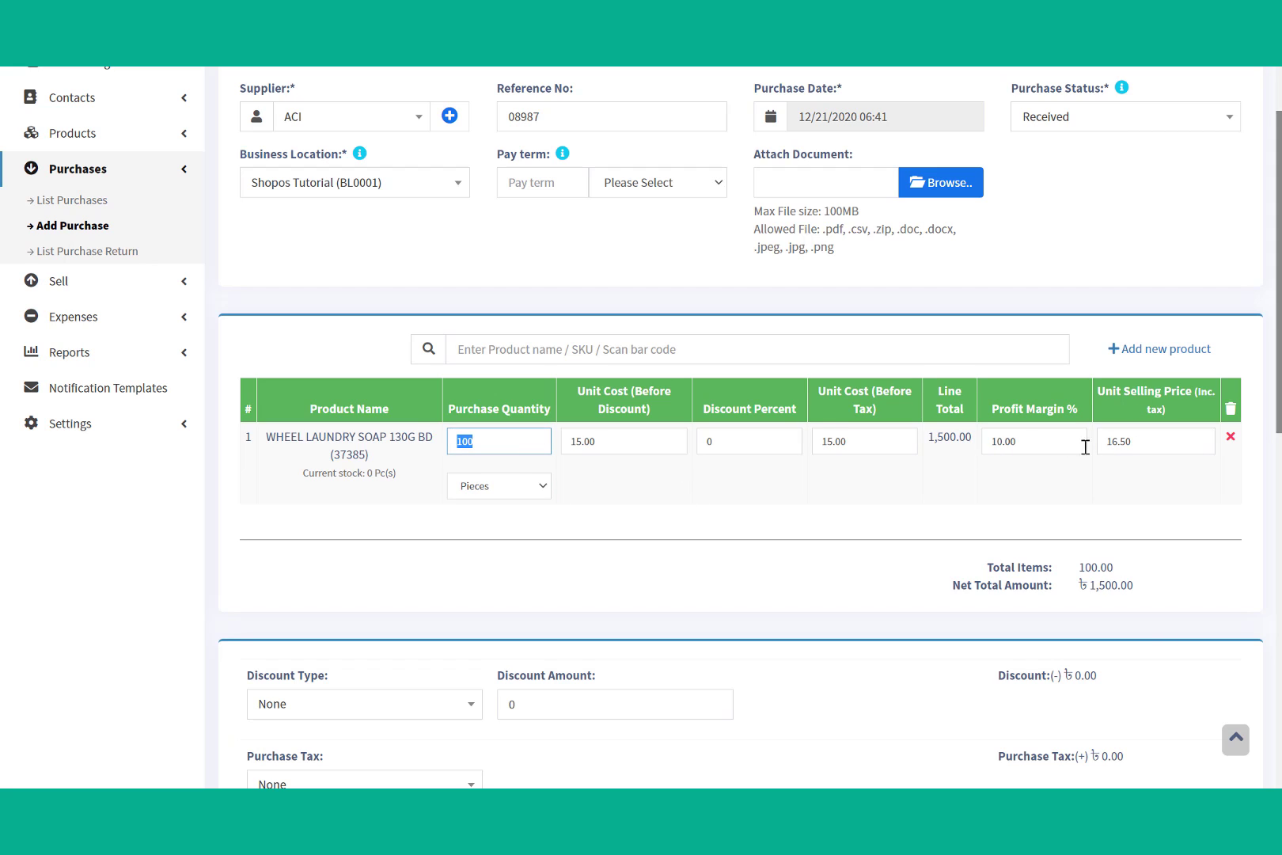
{"action": "left_click", "coordinate": [553, 506]}
{"action": "left_click", "coordinate": [523, 486]}
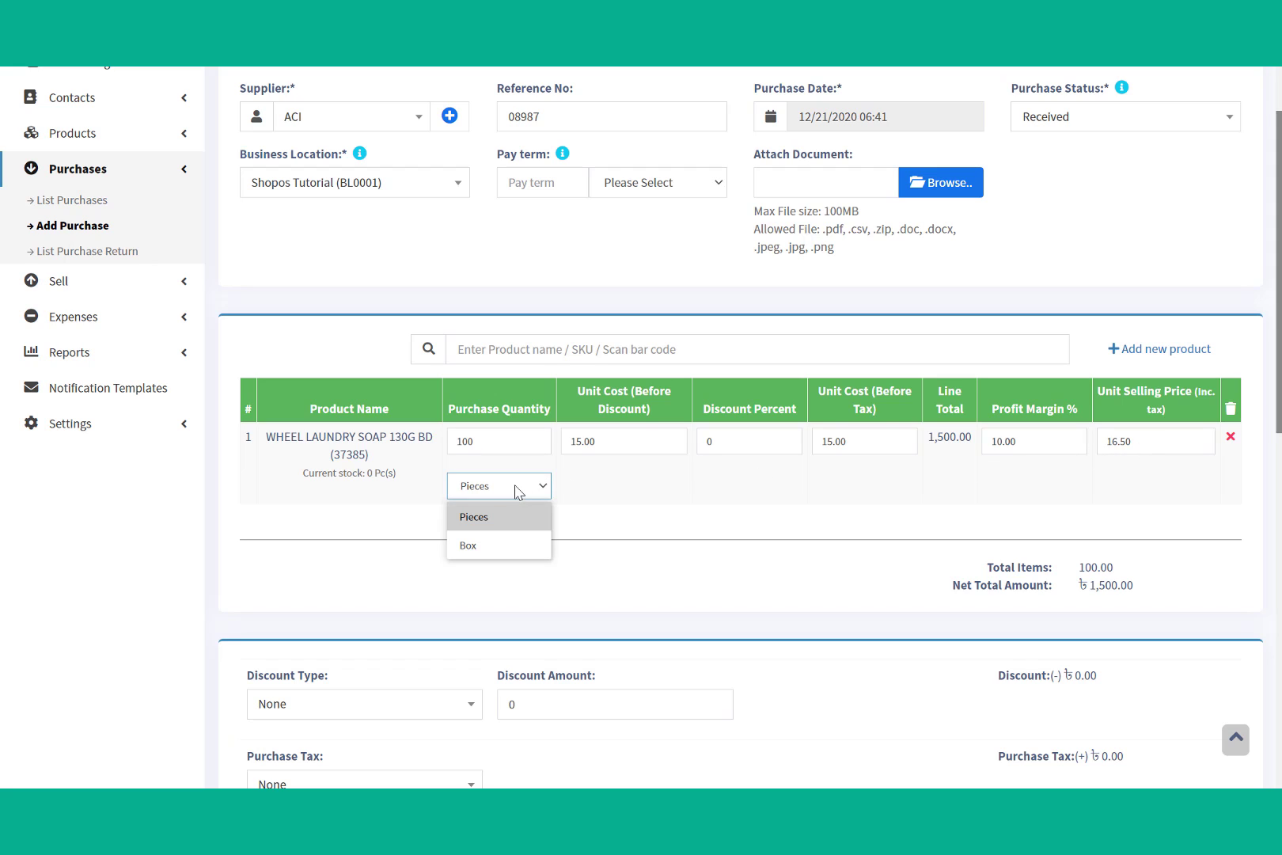
{"action": "left_click", "coordinate": [486, 544]}
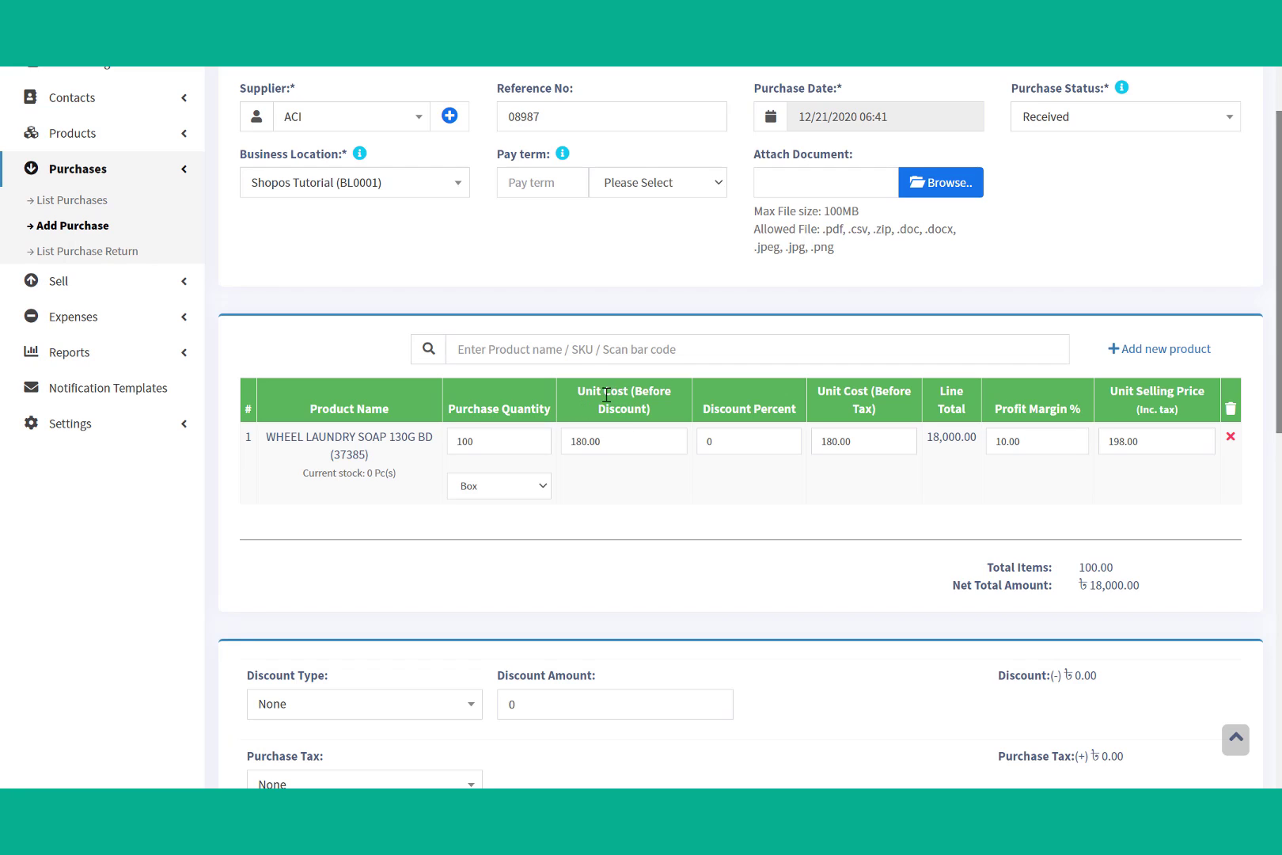
Examine the soap line's unit cost, discount percent and profit margin fields without changing them.
{"action": "left_click", "coordinate": [624, 444]}
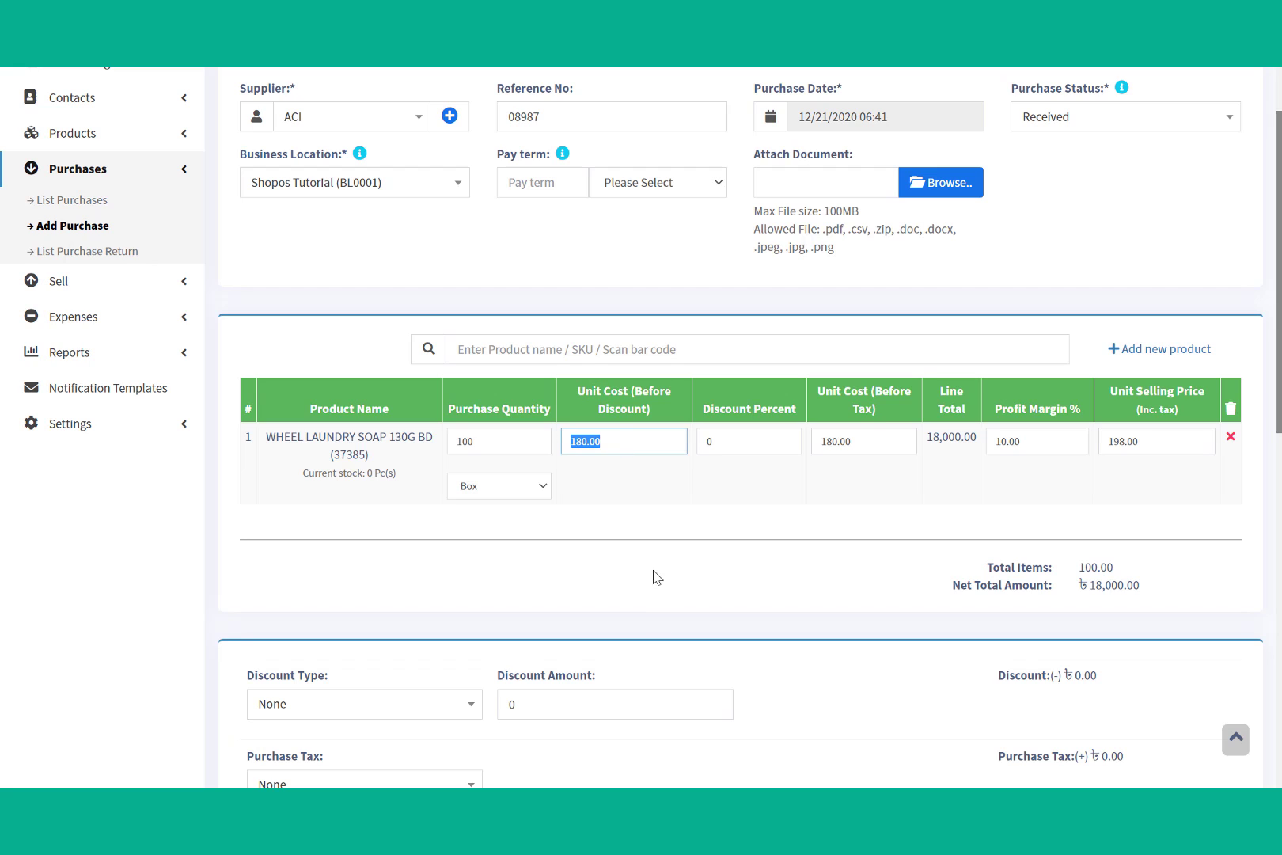
{"action": "left_click", "coordinate": [656, 529]}
{"action": "left_click", "coordinate": [708, 440]}
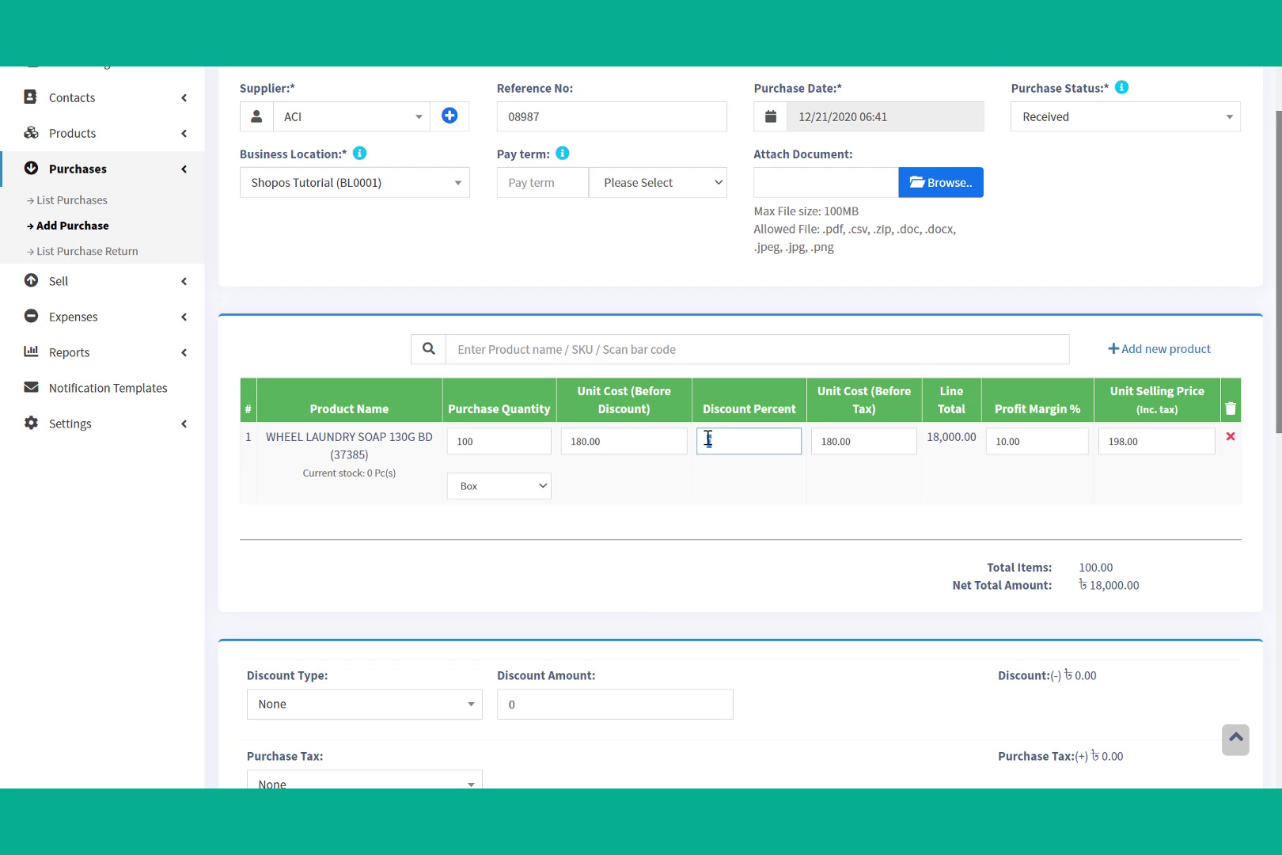
{"action": "left_click", "coordinate": [845, 495]}
{"action": "left_click_drag", "start_coordinate": [1036, 442], "coordinate": [974, 435]}
{"action": "left_click", "coordinate": [1047, 487]}
{"action": "left_click_drag", "start_coordinate": [1035, 435], "coordinate": [972, 443]}
{"action": "left_click", "coordinate": [1008, 494]}
Examine the soap line's unit selling price including tax alongside its profit margin, leaving both as they are.
{"action": "left_click_drag", "start_coordinate": [1155, 442], "coordinate": [1050, 440]}
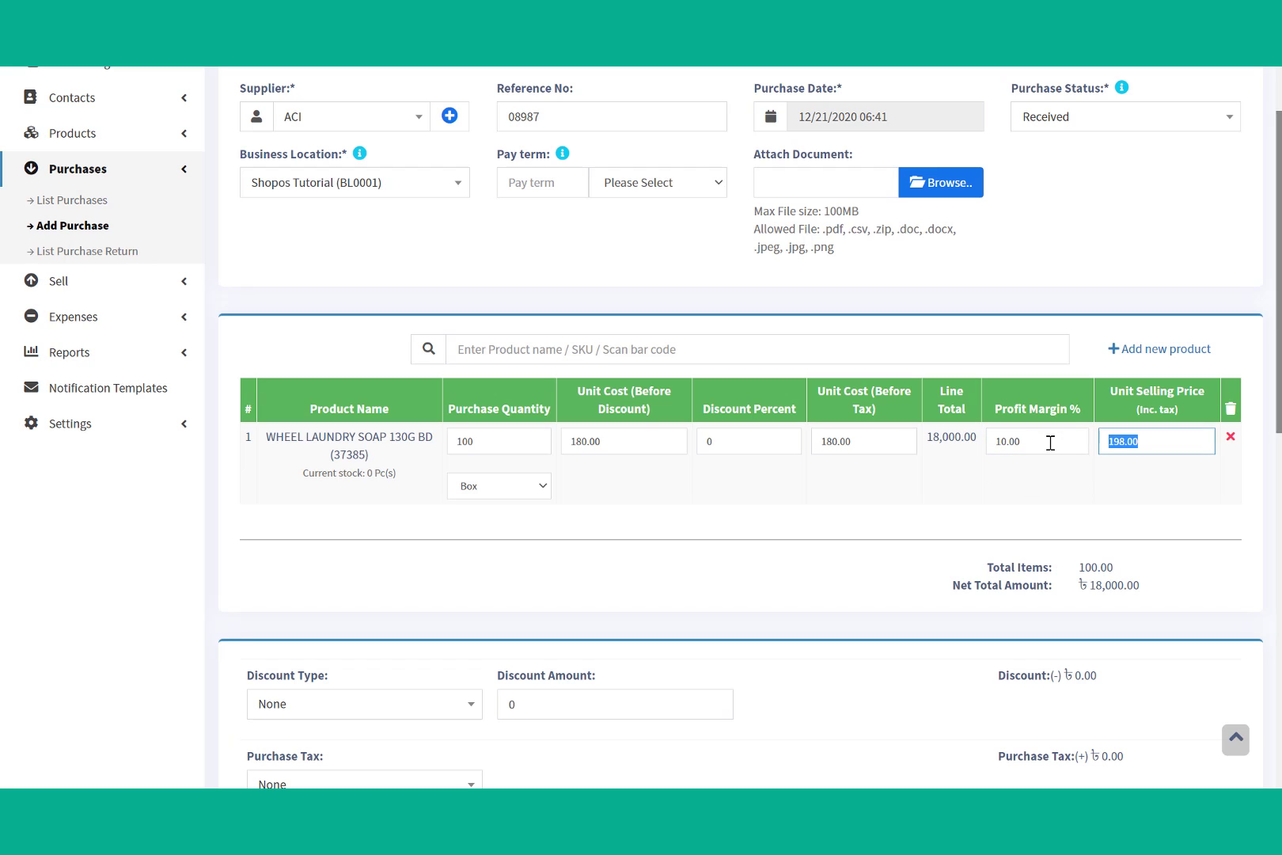
{"action": "left_click", "coordinate": [1144, 467]}
{"action": "left_click_drag", "start_coordinate": [1140, 440], "coordinate": [1093, 446]}
{"action": "left_click", "coordinate": [1116, 480]}
{"action": "double_click", "coordinate": [1121, 441]}
{"action": "left_click", "coordinate": [1121, 440]}
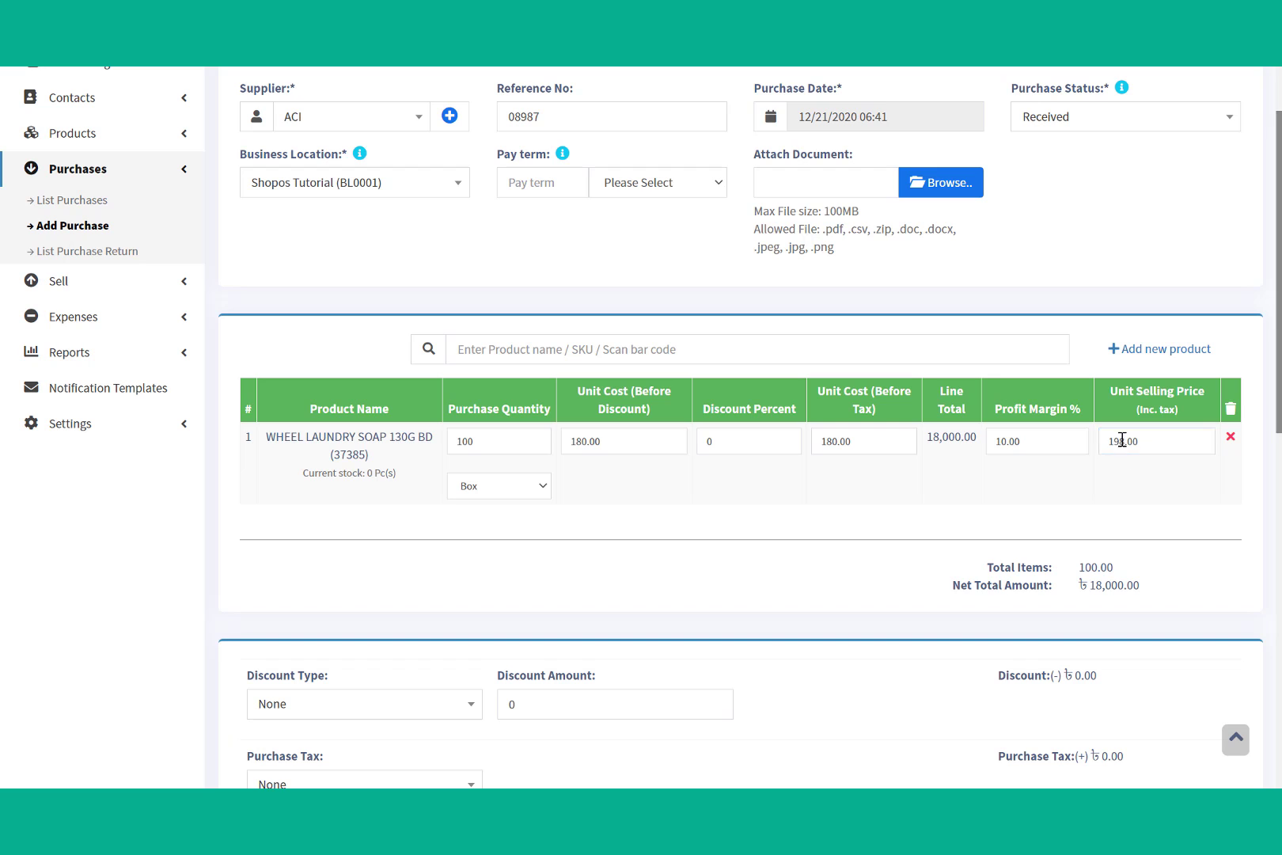
{"action": "double_click", "coordinate": [1121, 440]}
{"action": "left_click", "coordinate": [1144, 447]}
{"action": "left_click_drag", "start_coordinate": [1156, 437], "coordinate": [793, 438]}
{"action": "left_click", "coordinate": [849, 540]}
Examine the discount type options for the whole purchase and compare them with the product line, without choosing one.
{"action": "scroll", "coordinate": [664, 491], "scroll_direction": "down", "scroll_amount": 4}
{"action": "scroll", "coordinate": [880, 319], "scroll_direction": "up", "scroll_amount": 3}
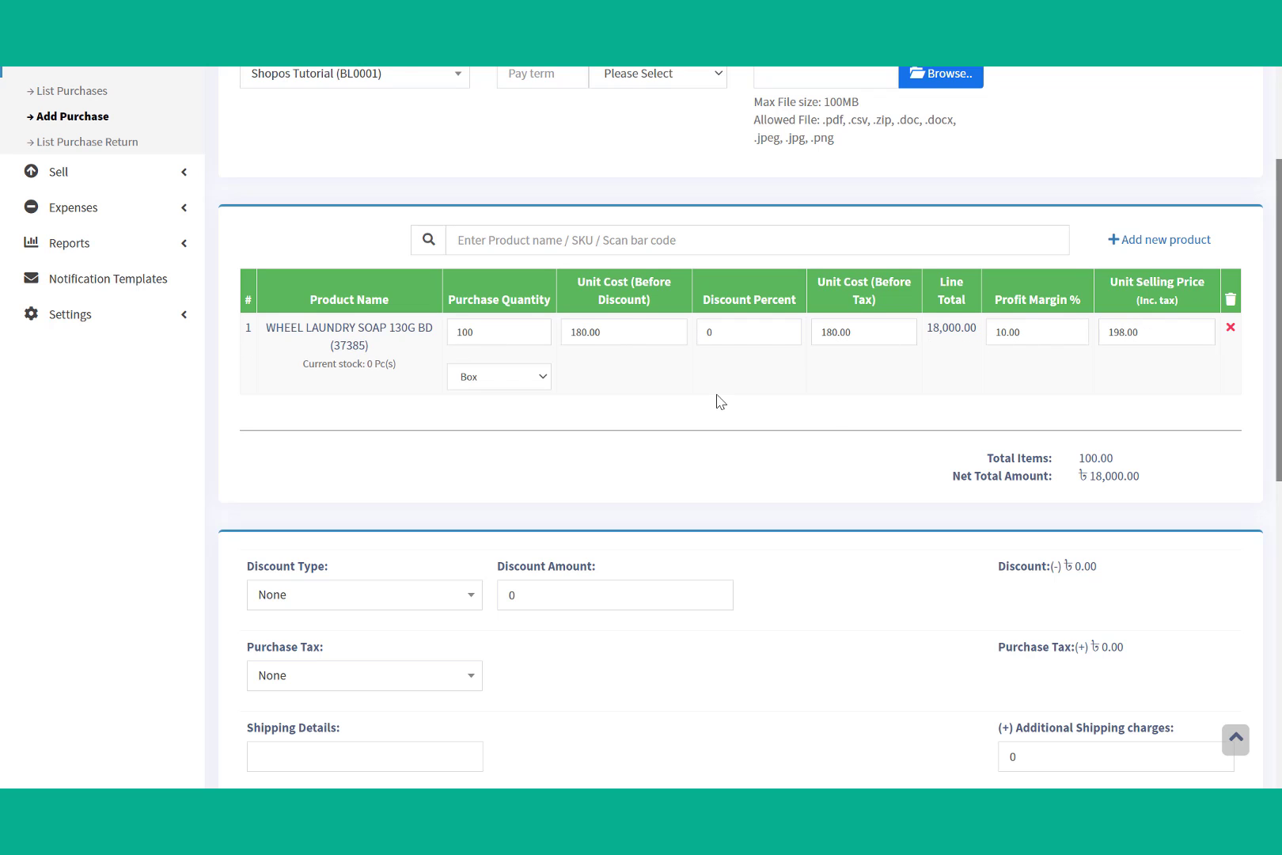
{"action": "scroll", "coordinate": [685, 416], "scroll_direction": "down", "scroll_amount": 3}
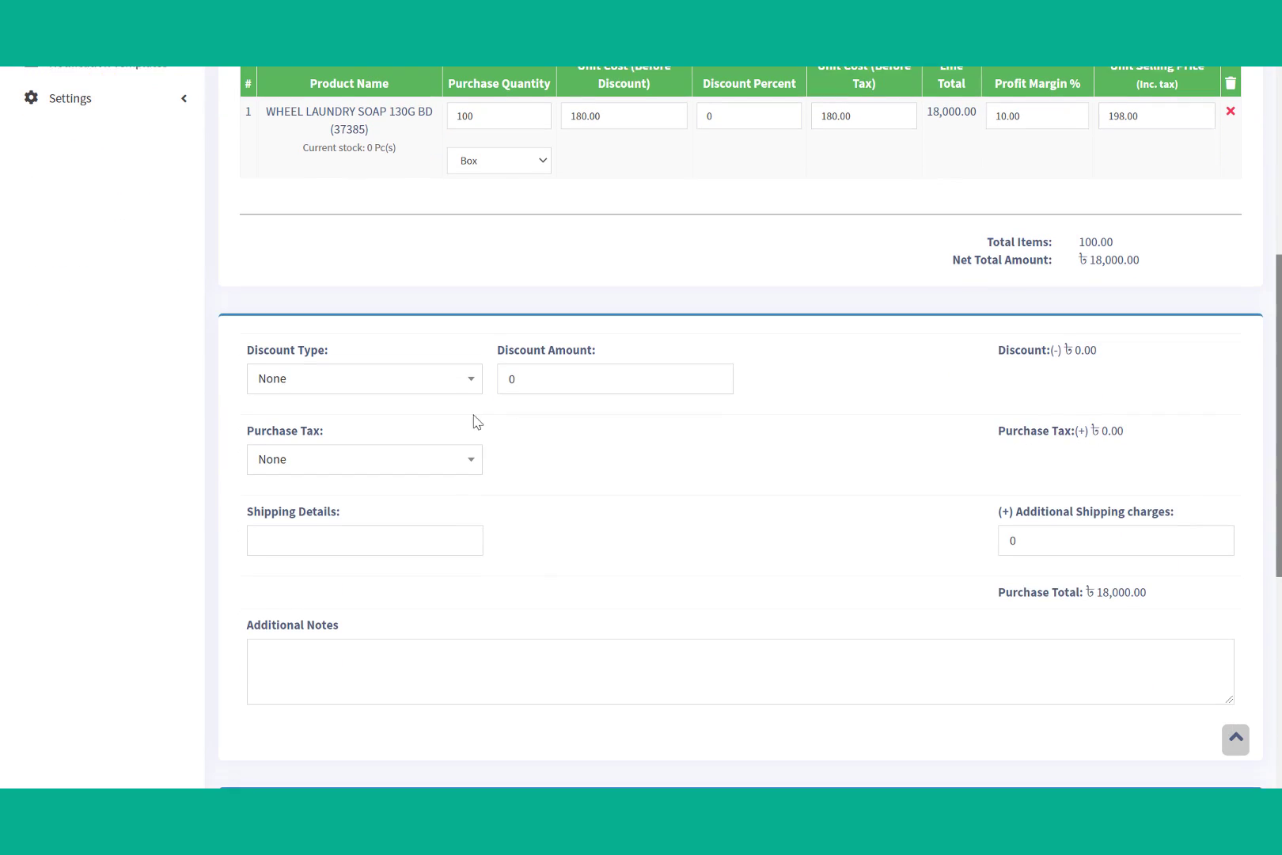
{"action": "left_click", "coordinate": [415, 382]}
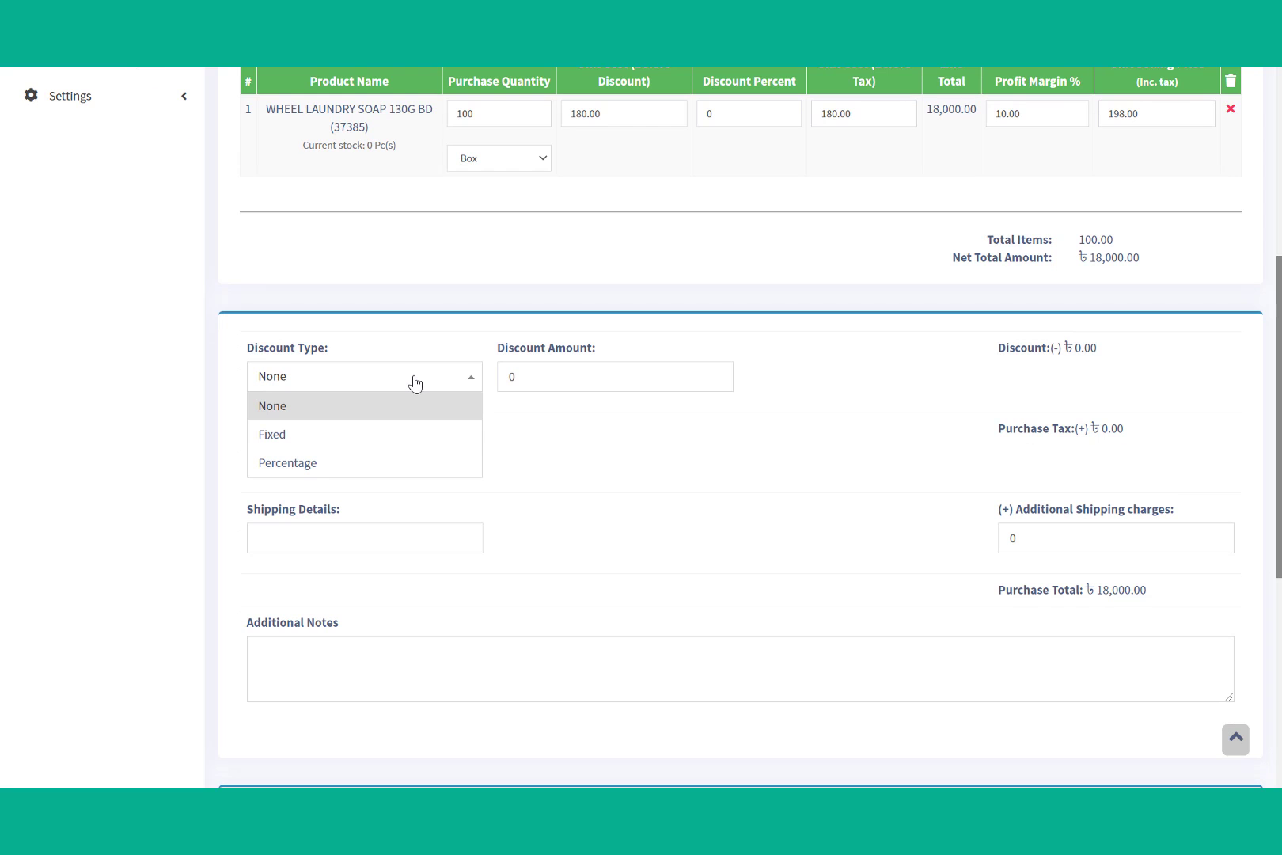
{"action": "left_click", "coordinate": [507, 231]}
{"action": "scroll", "coordinate": [532, 196], "scroll_direction": "up", "scroll_amount": 3}
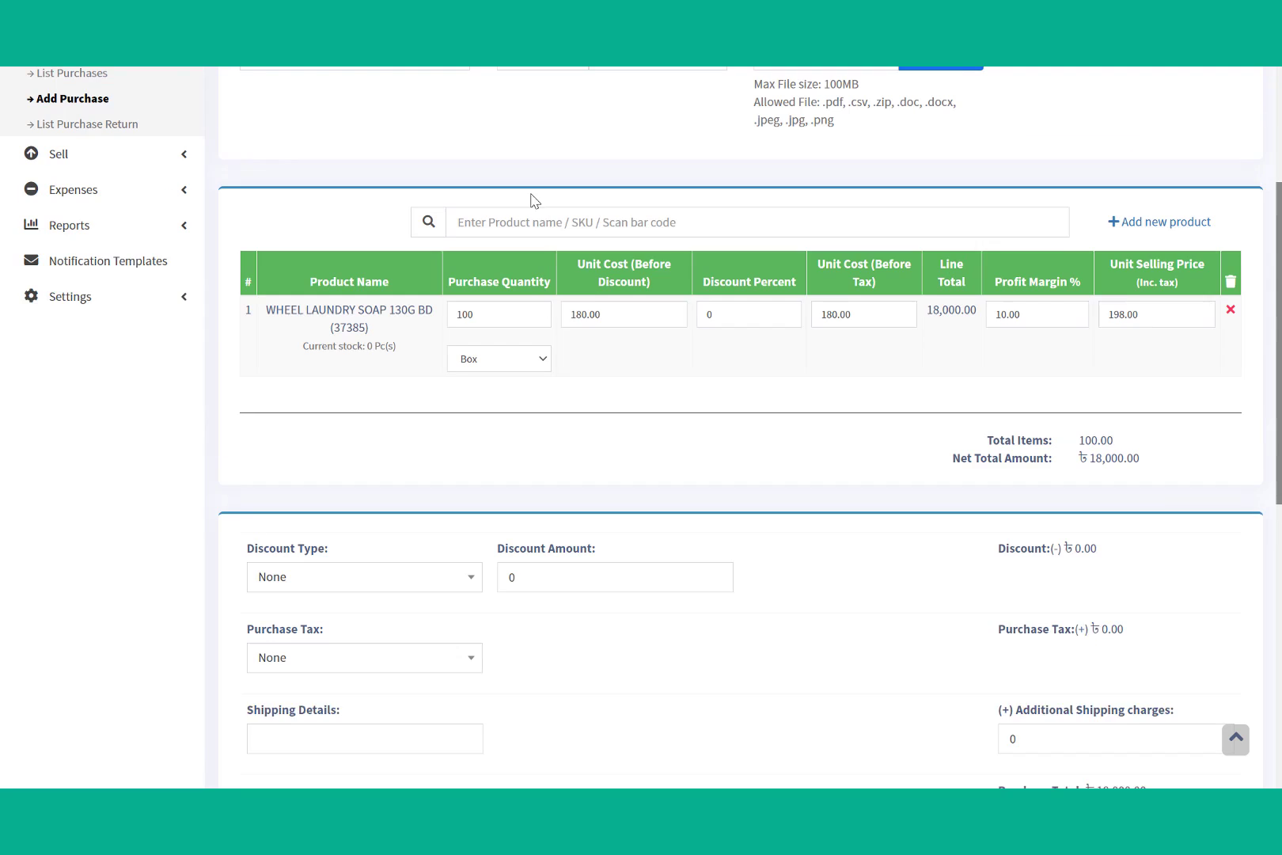
{"action": "scroll", "coordinate": [535, 381], "scroll_direction": "down", "scroll_amount": 3}
Try the Fixed and Percentage discount types for the purchase, and set the discount type back to None.
{"action": "left_click", "coordinate": [320, 382]}
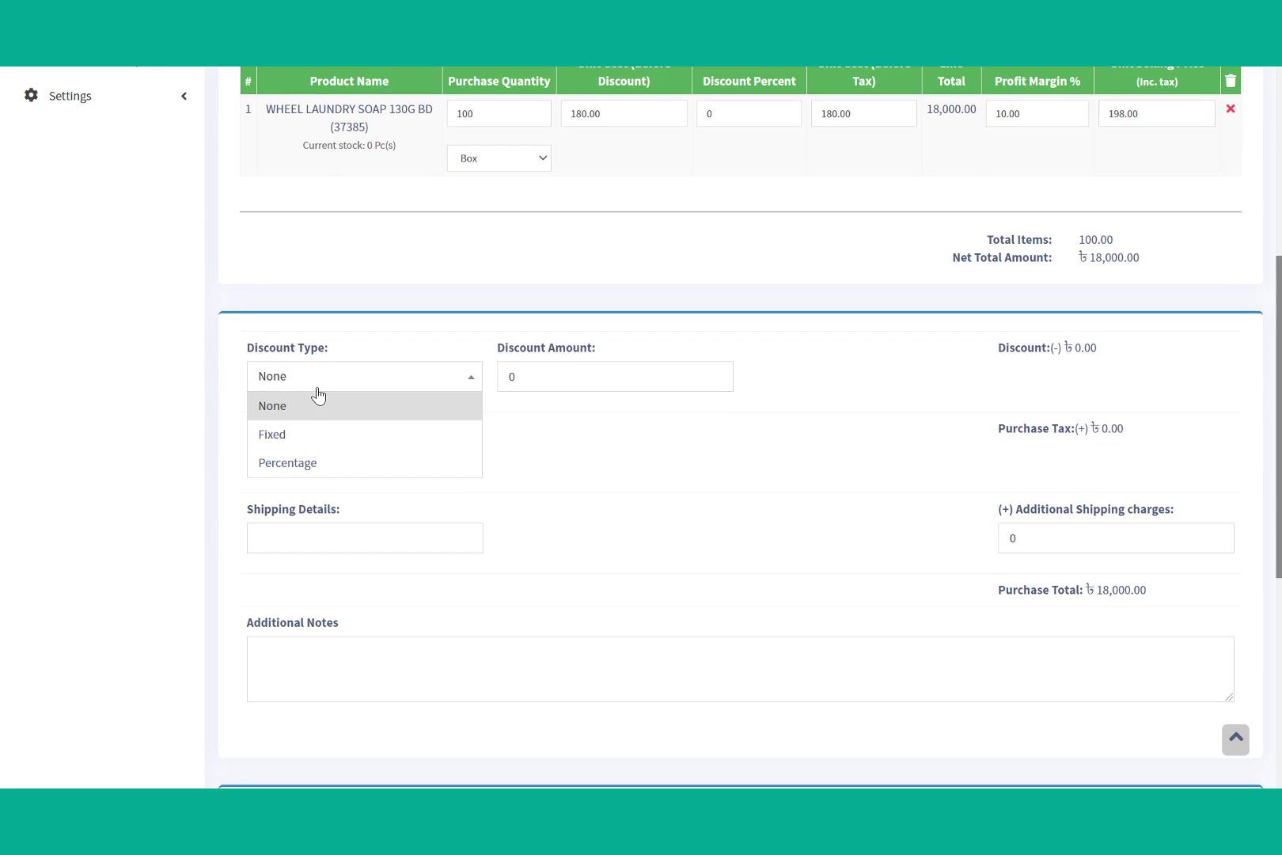
{"action": "left_click", "coordinate": [296, 435]}
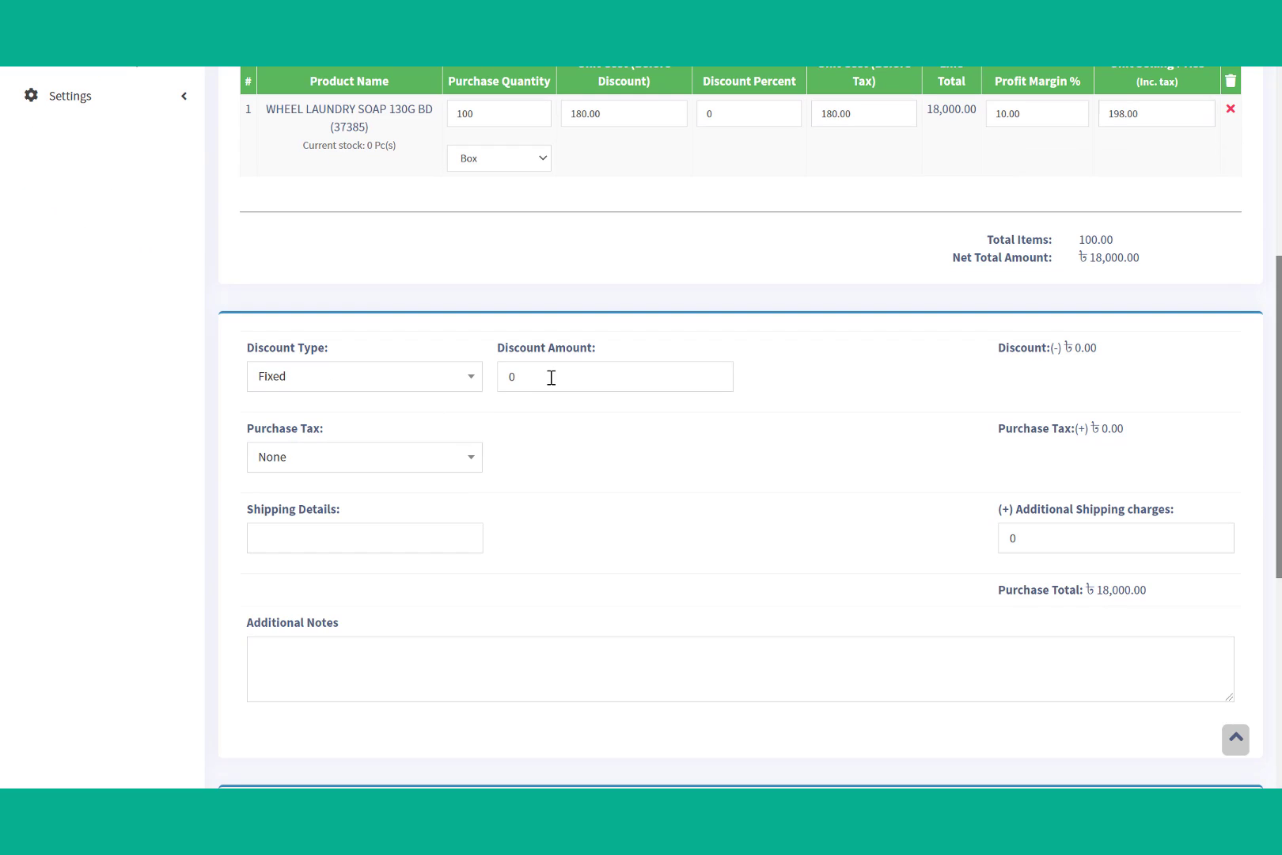
{"action": "left_click", "coordinate": [497, 378]}
{"action": "left_click", "coordinate": [467, 384]}
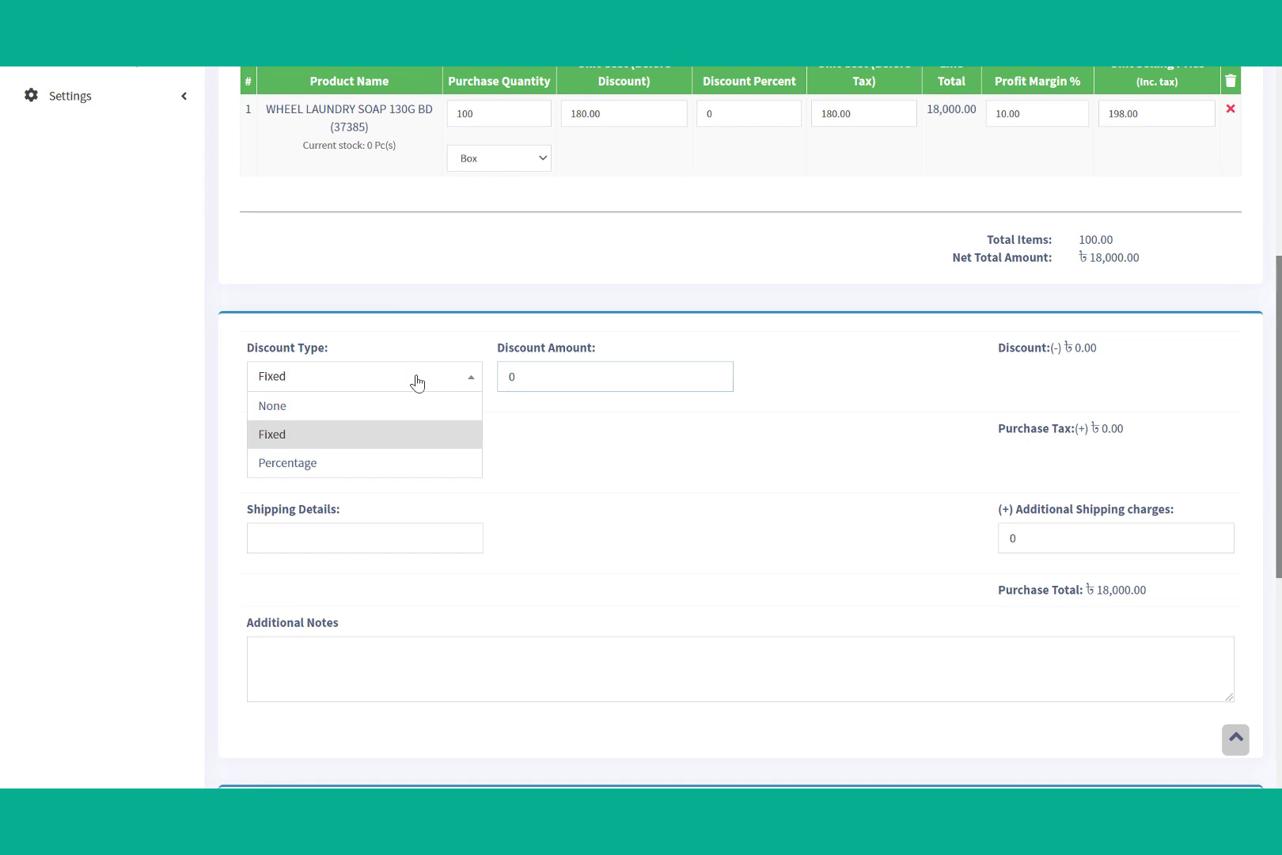
{"action": "left_click", "coordinate": [342, 463]}
{"action": "left_click", "coordinate": [540, 378]}
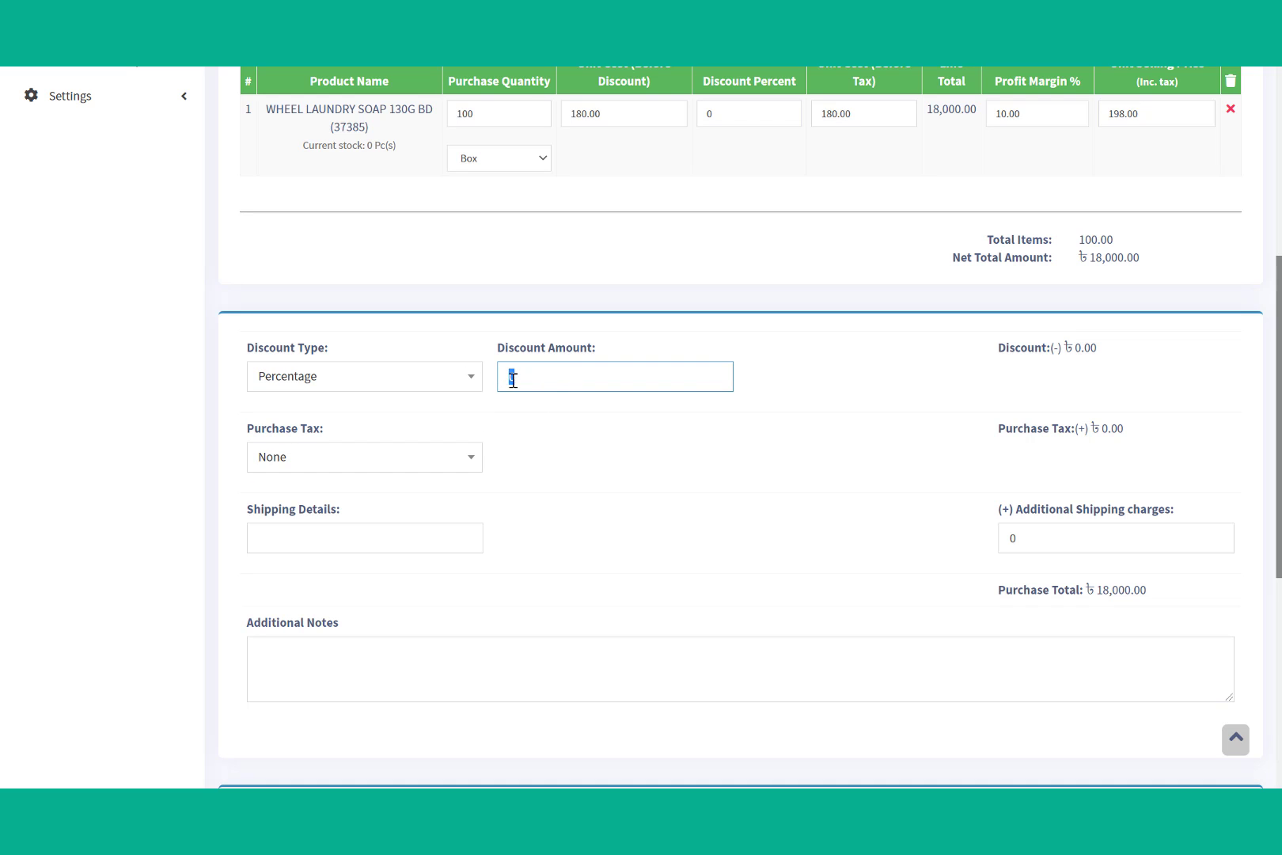
{"action": "left_click", "coordinate": [558, 426]}
{"action": "left_click", "coordinate": [451, 394]}
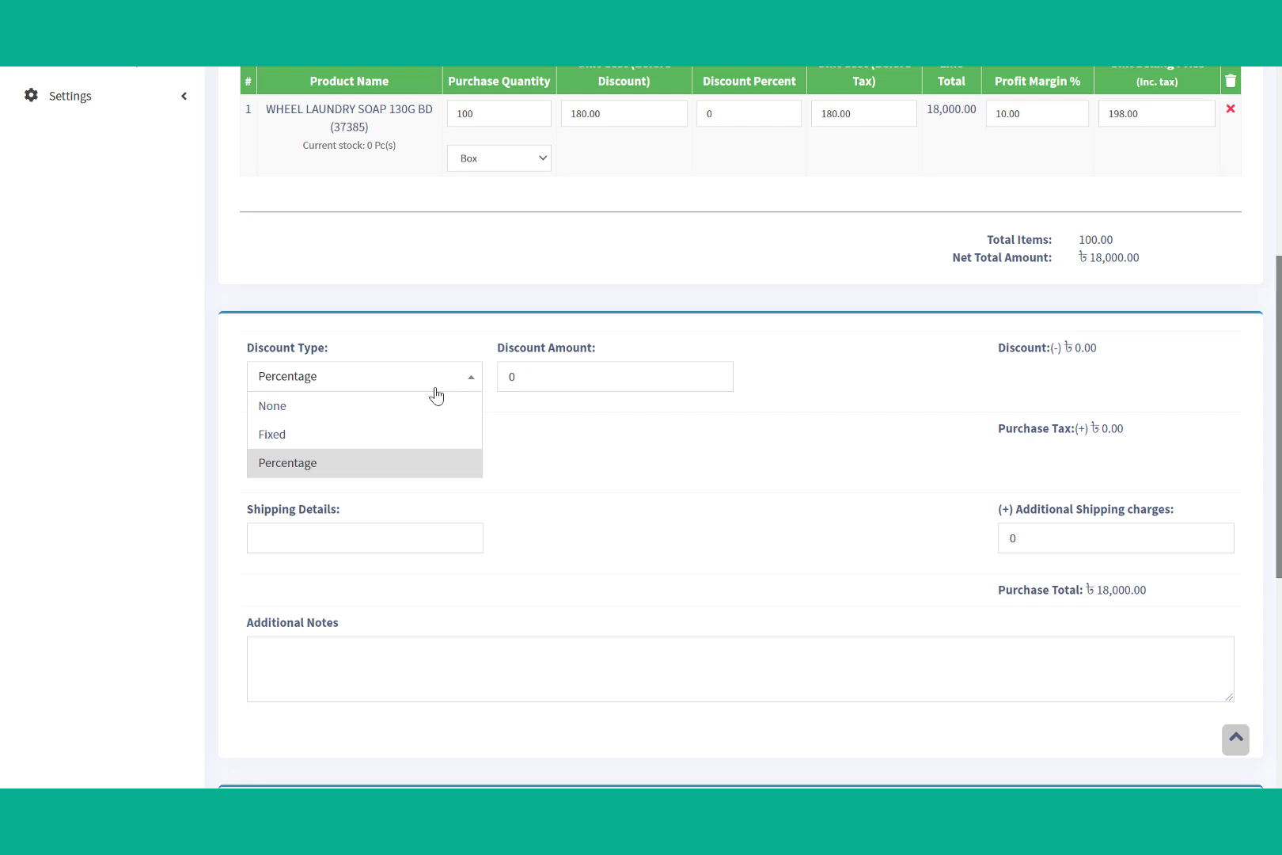
{"action": "left_click", "coordinate": [369, 410]}
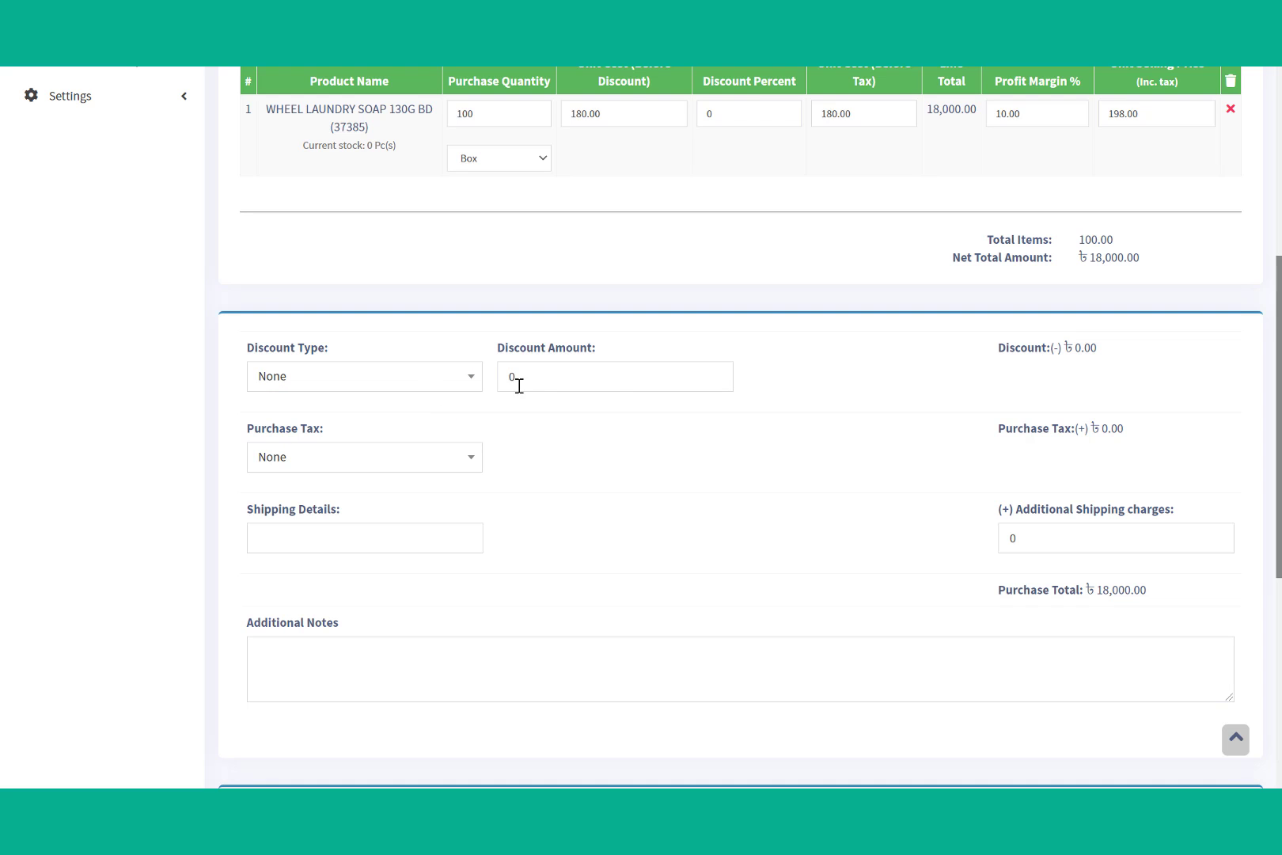
Examine the purchase tax options and the additional shipping charges field without entering anything.
{"action": "scroll", "coordinate": [506, 427], "scroll_direction": "down", "scroll_amount": 3}
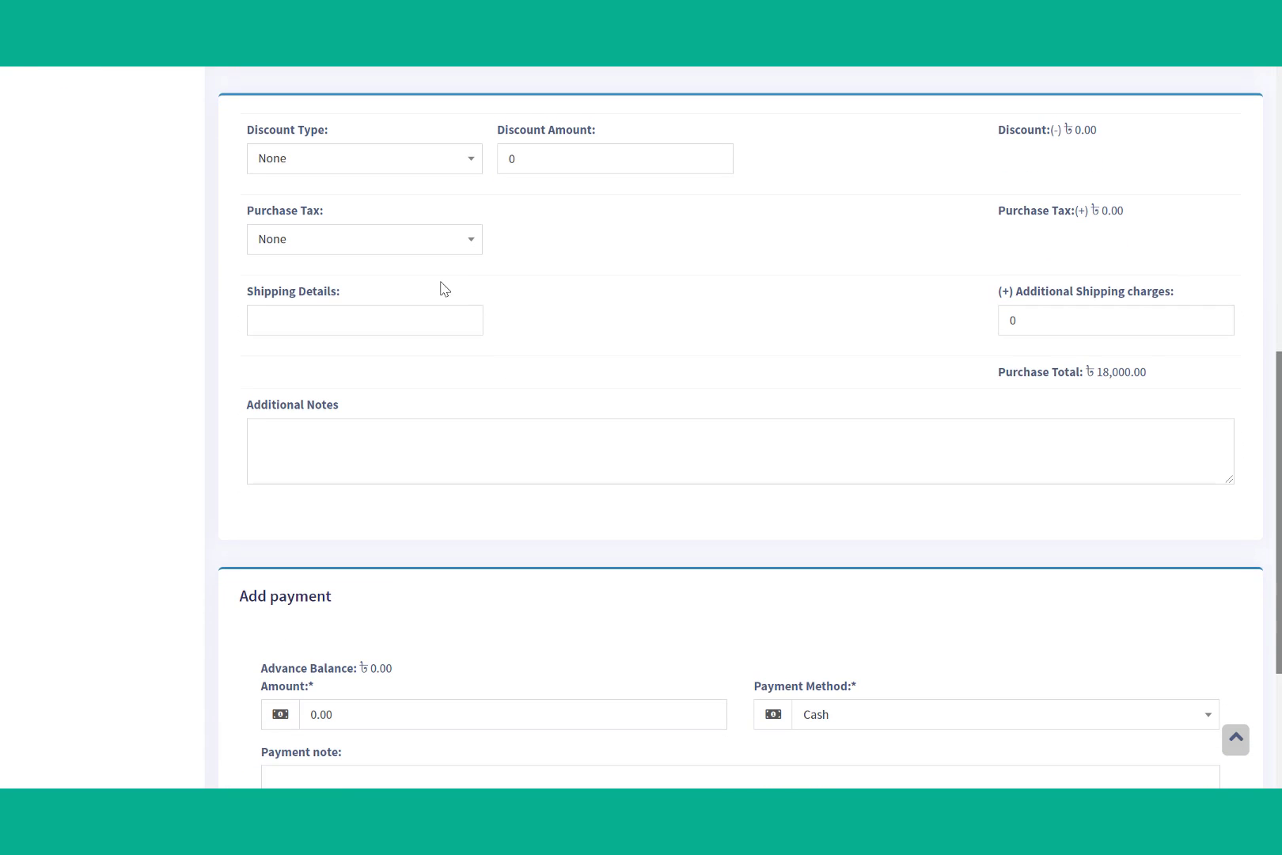
{"action": "left_click", "coordinate": [430, 250]}
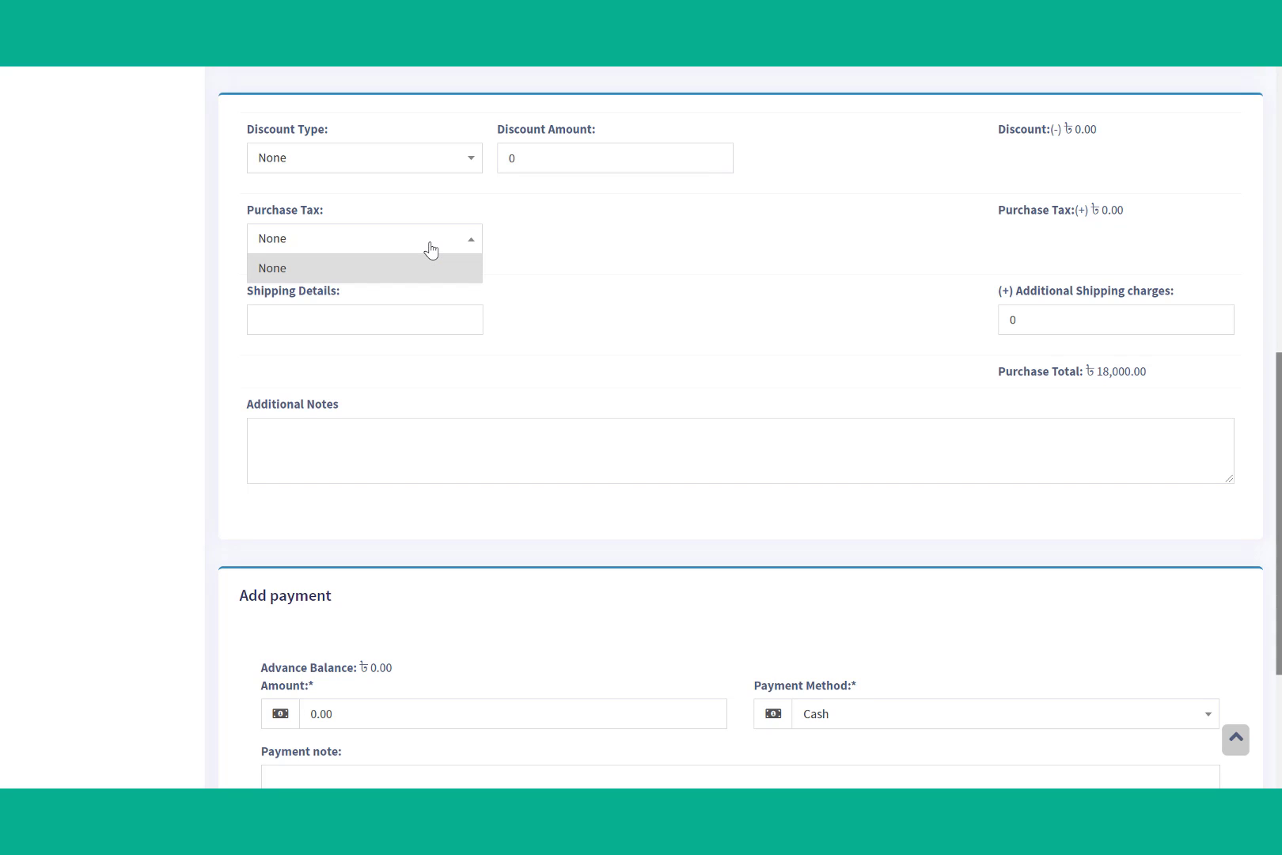
{"action": "left_click", "coordinate": [612, 240]}
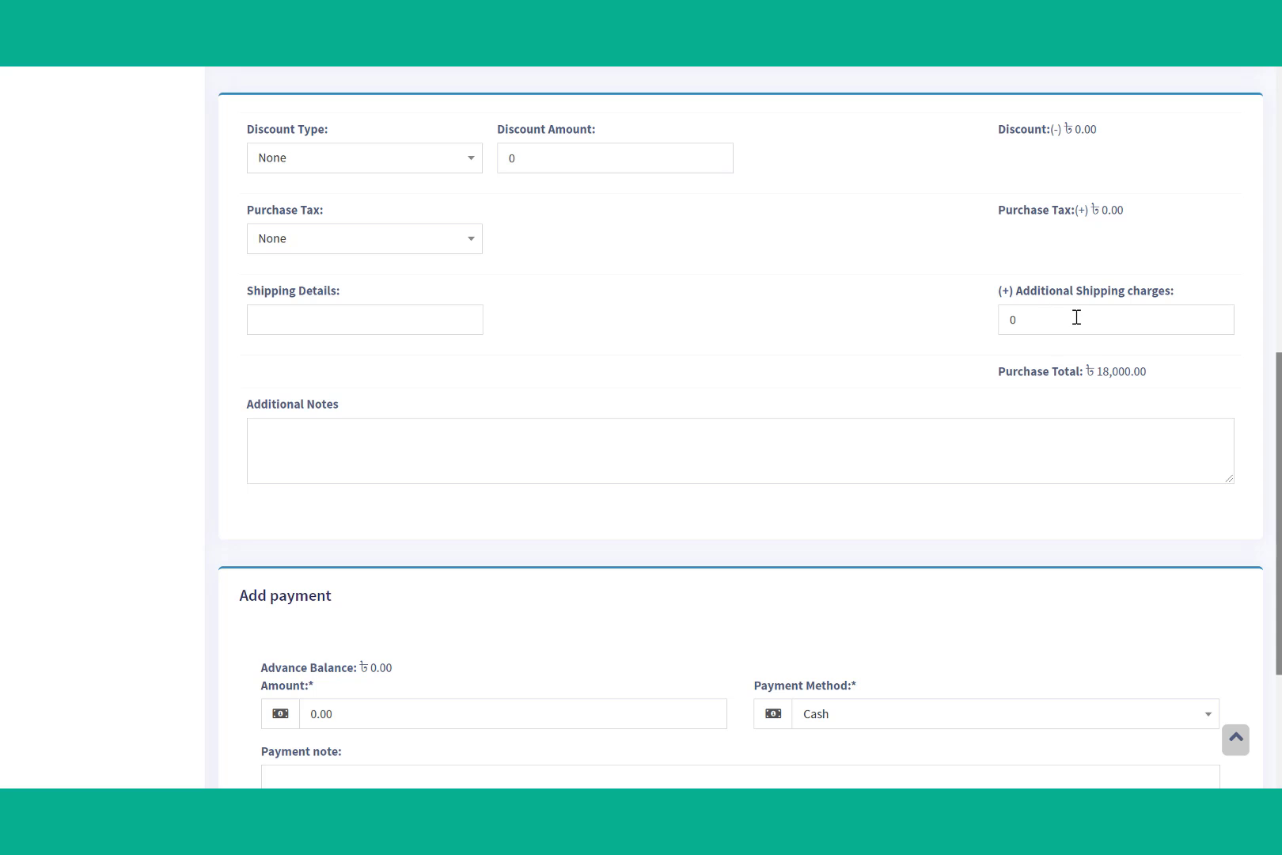
{"action": "left_click", "coordinate": [1053, 317]}
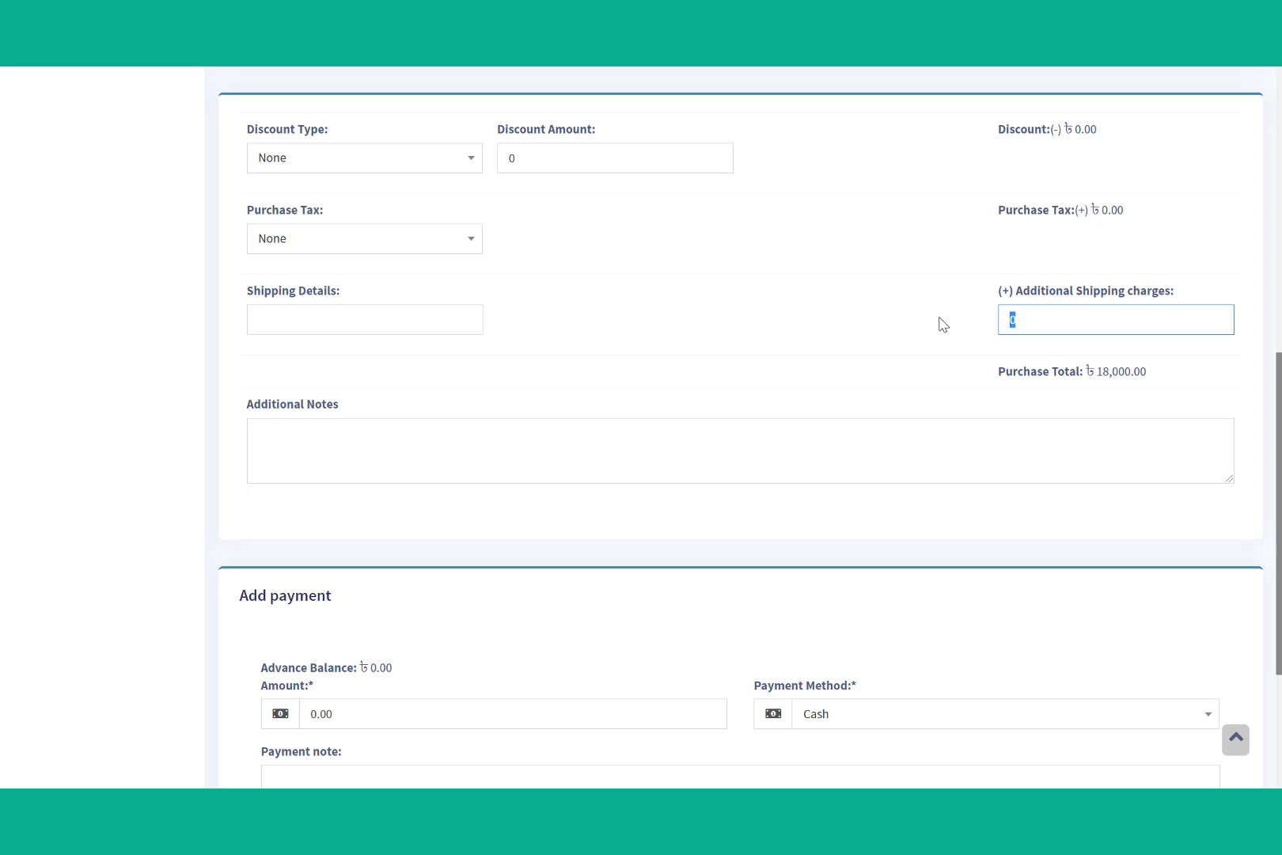
{"action": "left_click", "coordinate": [791, 326]}
Examine the payment amount field and the available payment methods, leaving the amount and the Cash method as they are.
{"action": "scroll", "coordinate": [724, 362], "scroll_direction": "down", "scroll_amount": 3}
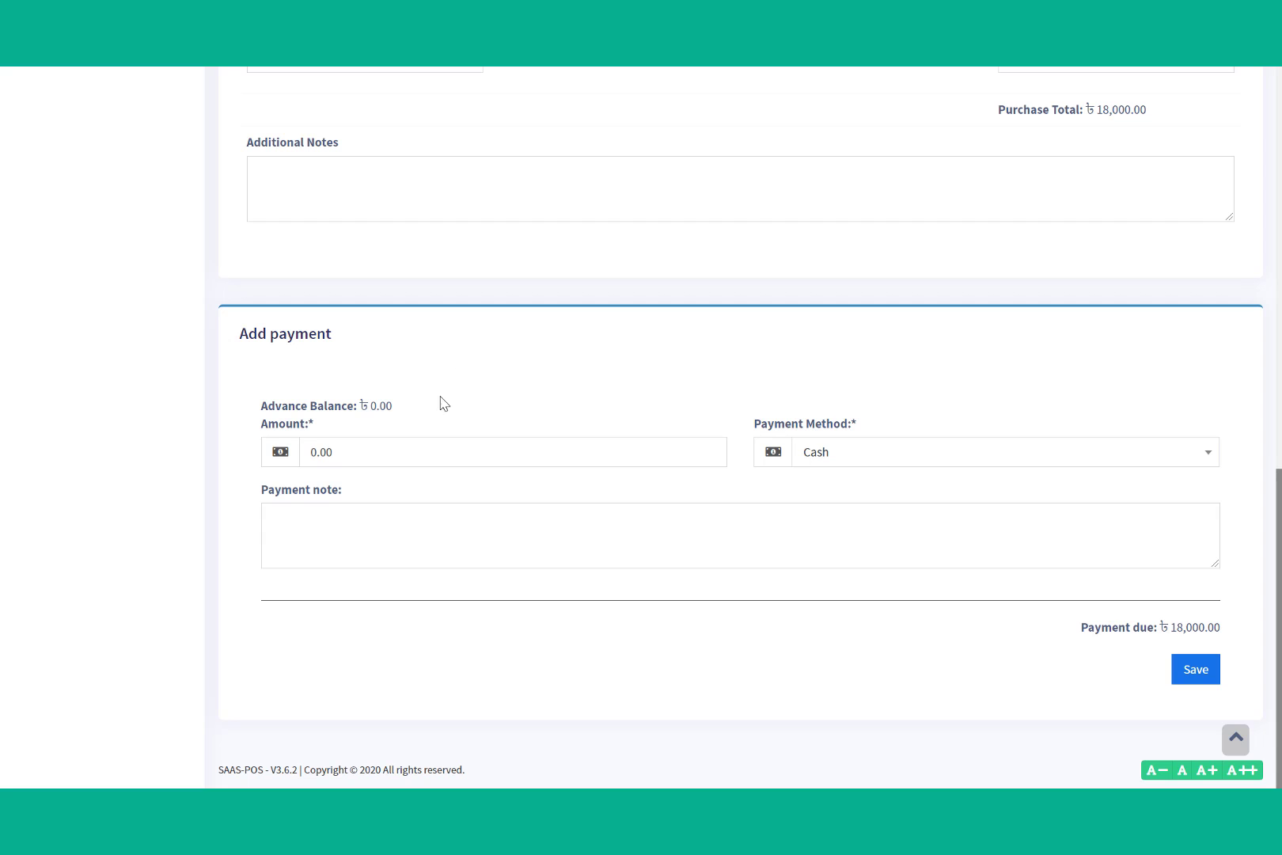
{"action": "left_click", "coordinate": [332, 452]}
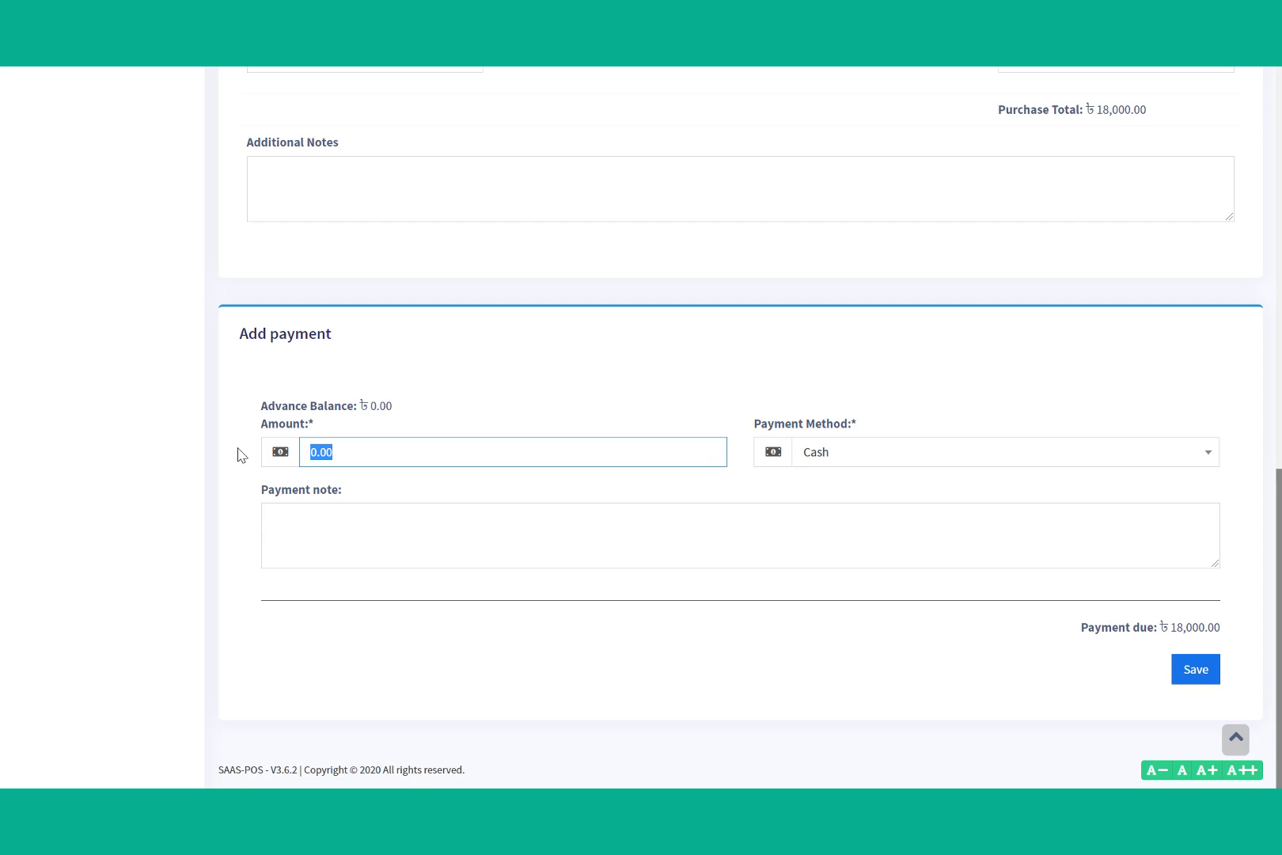
{"action": "left_click", "coordinate": [858, 455]}
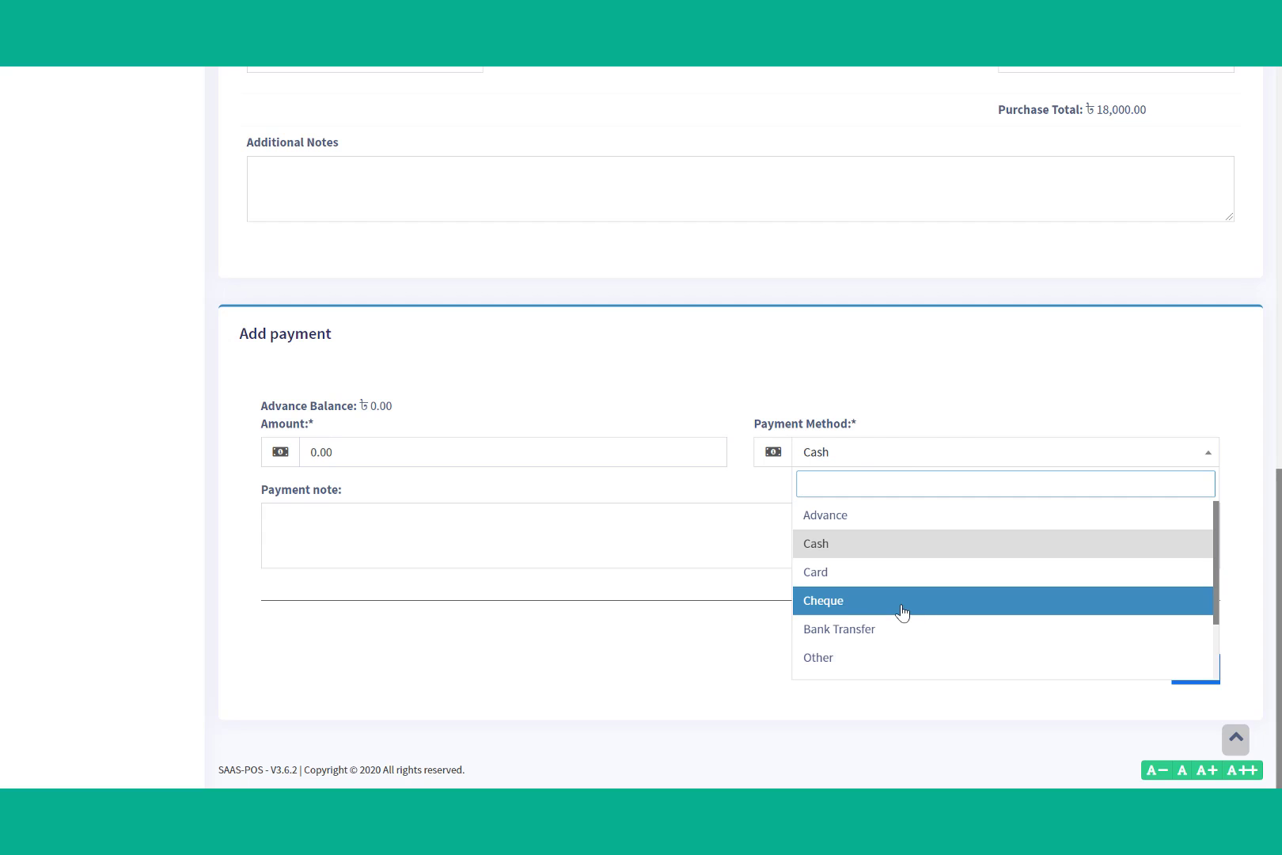
{"action": "scroll", "coordinate": [902, 610], "scroll_direction": "down", "scroll_amount": 2}
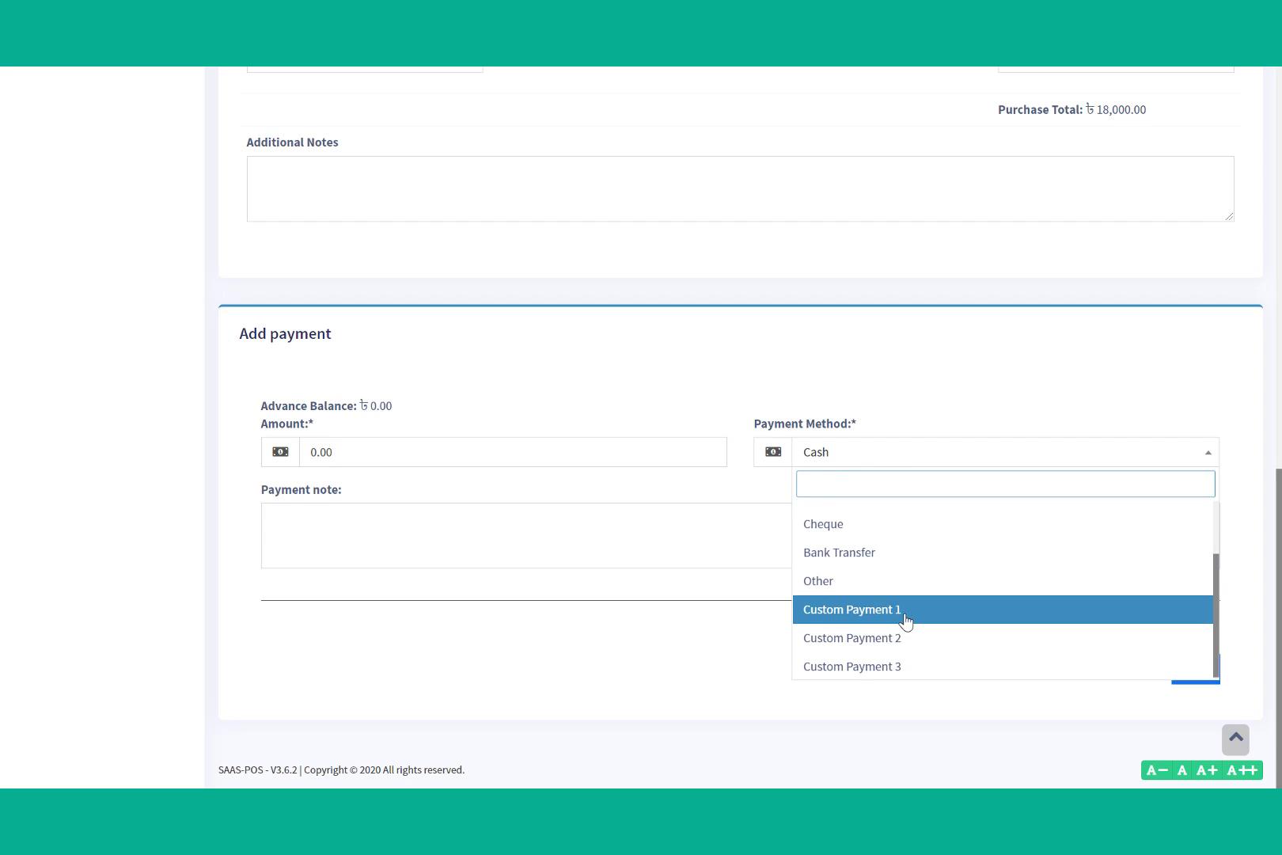
{"action": "scroll", "coordinate": [855, 606], "scroll_direction": "up", "scroll_amount": 2}
{"action": "left_click", "coordinate": [516, 407]}
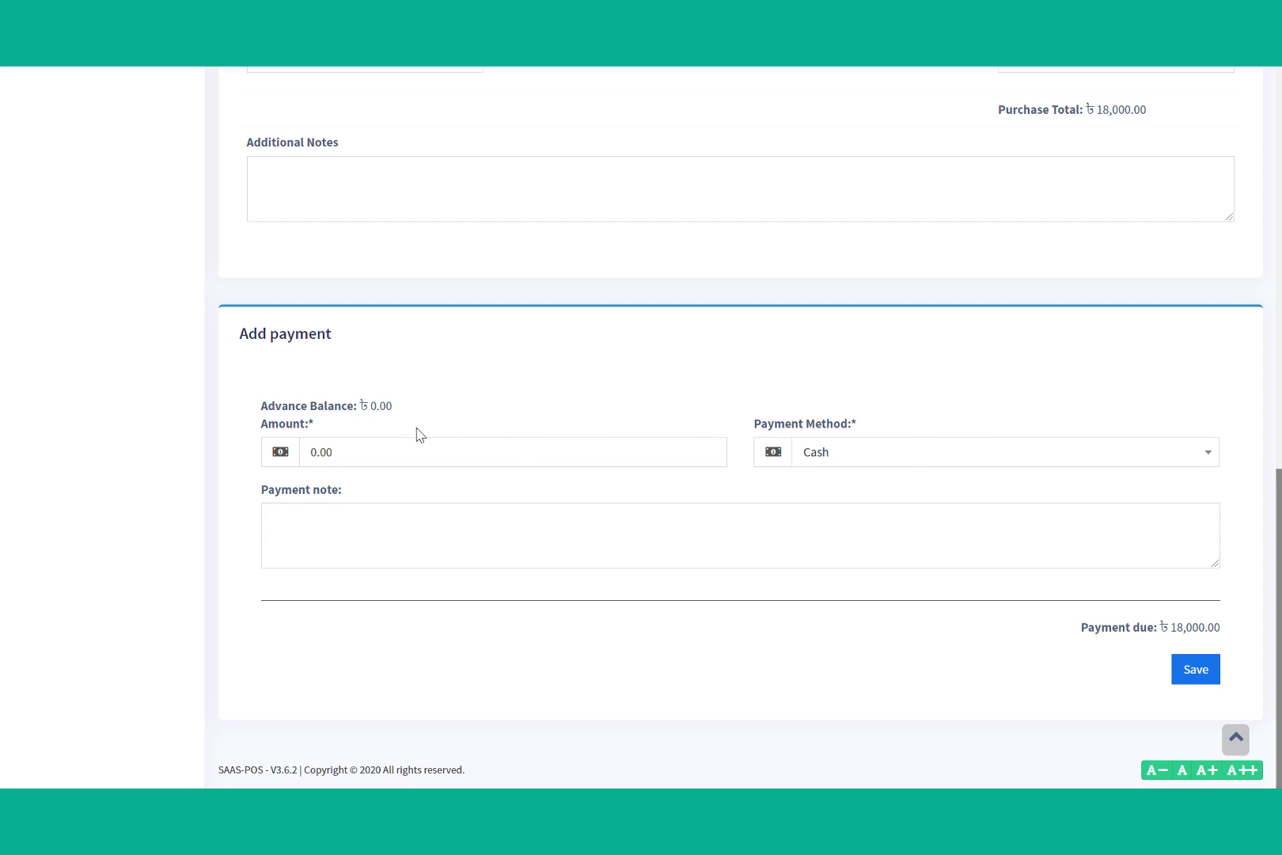
{"action": "left_click", "coordinate": [352, 448]}
{"action": "left_click", "coordinate": [551, 417]}
Save the purchase without entering a payment and review its entry in the list of all purchases.
{"action": "left_click", "coordinate": [1202, 678]}
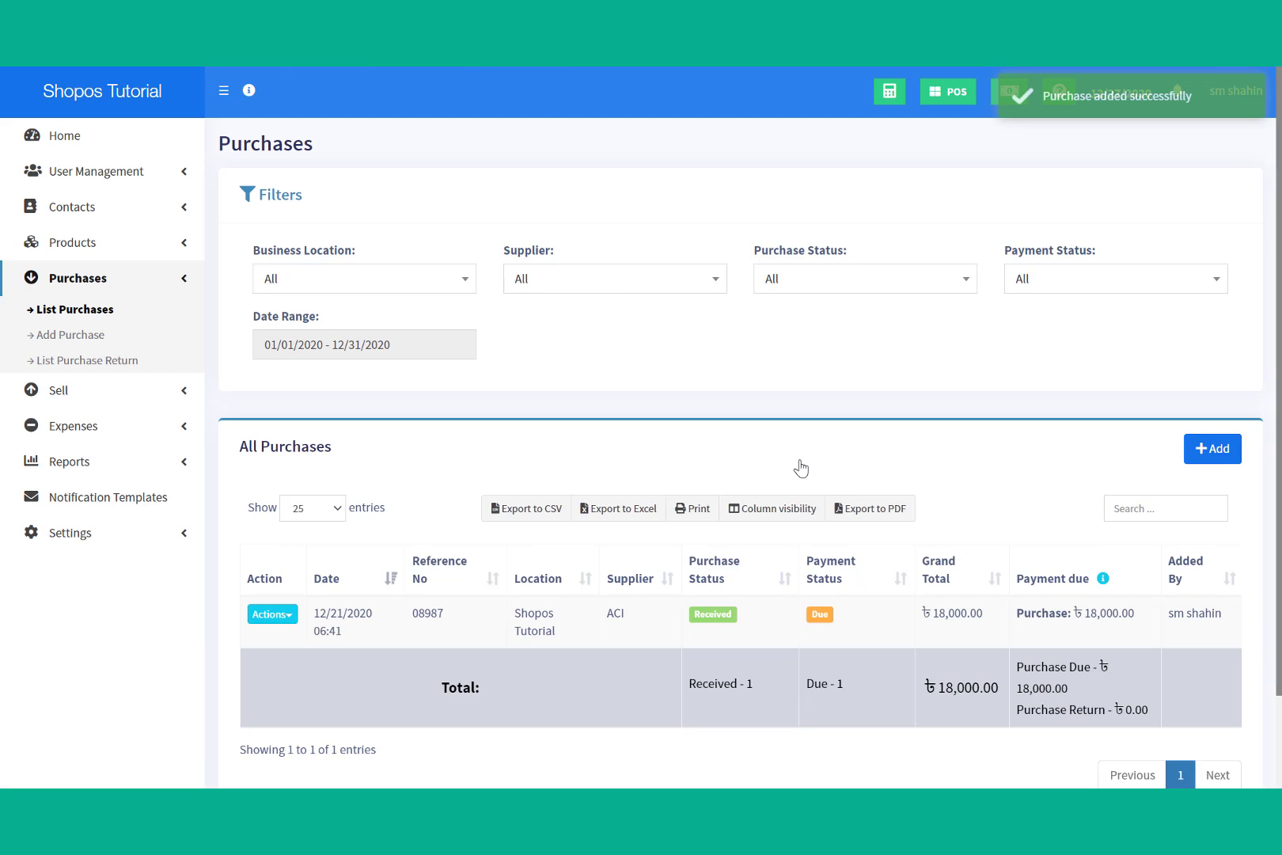
{"action": "scroll", "coordinate": [467, 478], "scroll_direction": "down", "scroll_amount": 3}
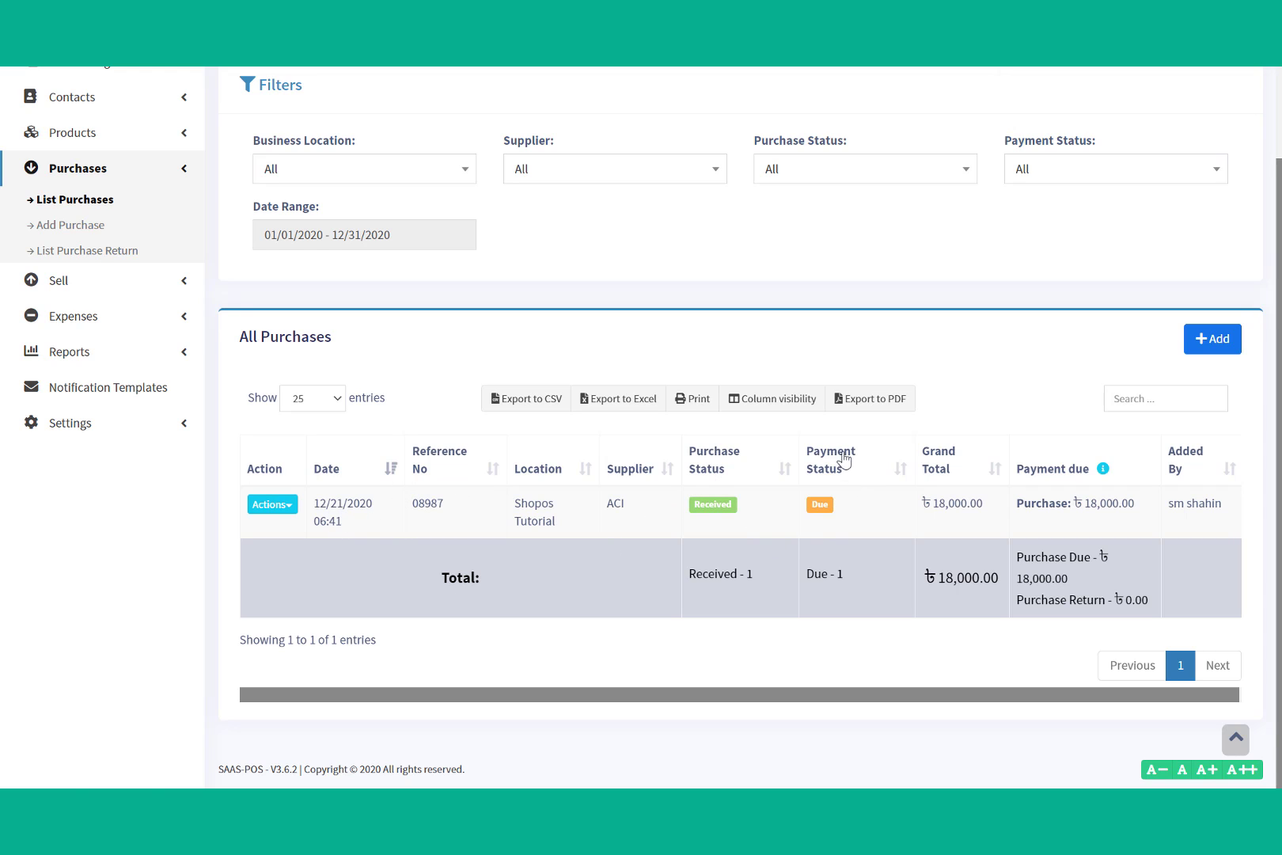
Record a Cash payment of 18,000.00, paid on 12/27/2020 06:47, for the due ACI purchase, without a document or note.
{"action": "left_click_drag", "start_coordinate": [805, 698], "coordinate": [710, 687]}
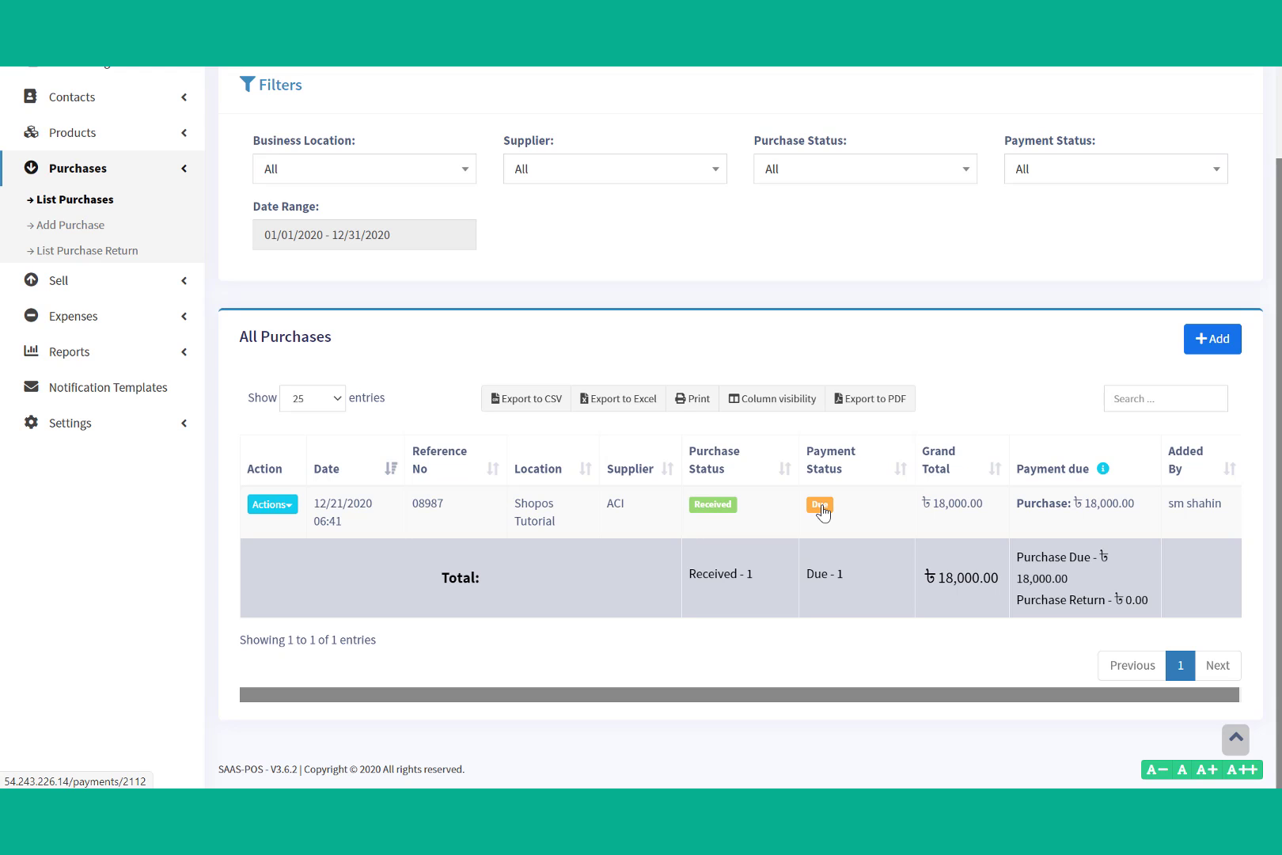
{"action": "left_click", "coordinate": [822, 507]}
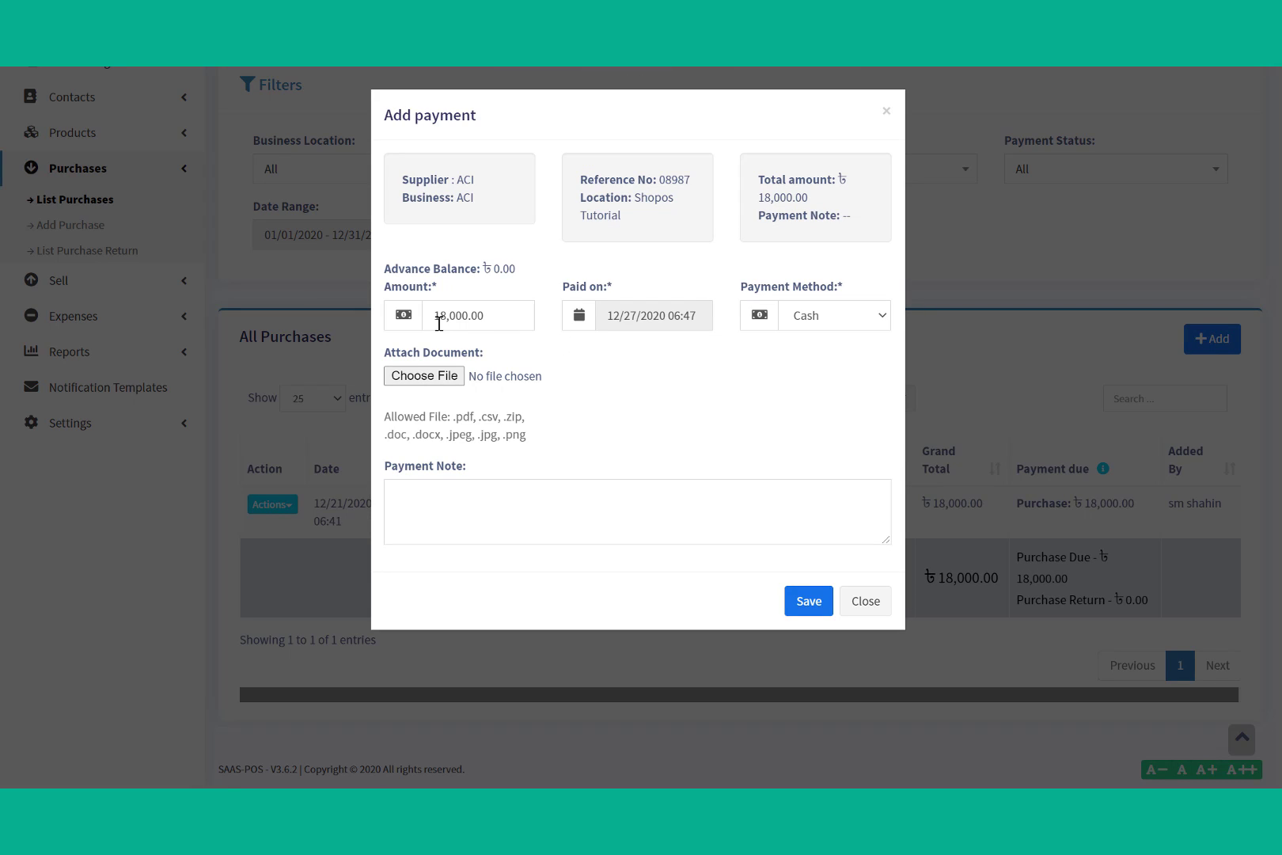
{"action": "left_click", "coordinate": [498, 315]}
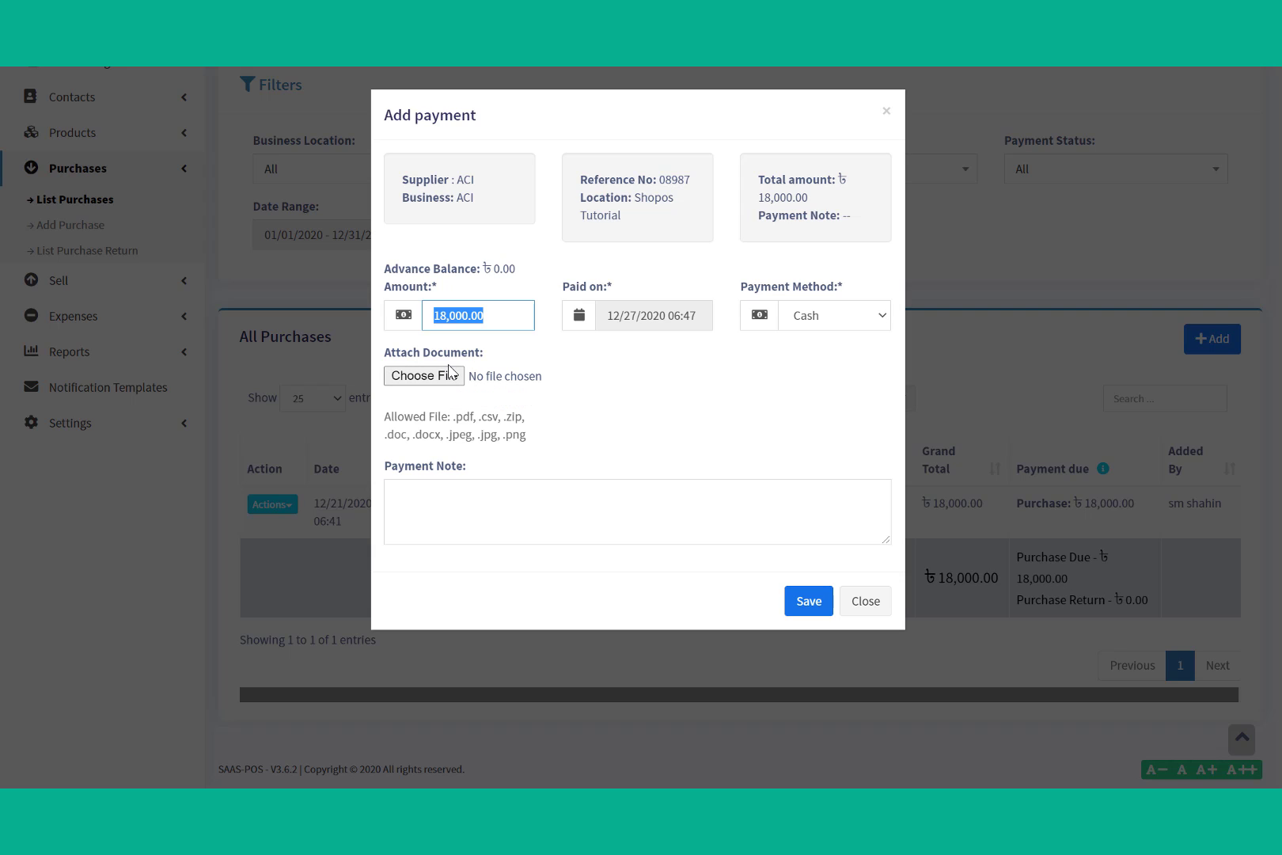
{"action": "left_click", "coordinate": [465, 375]}
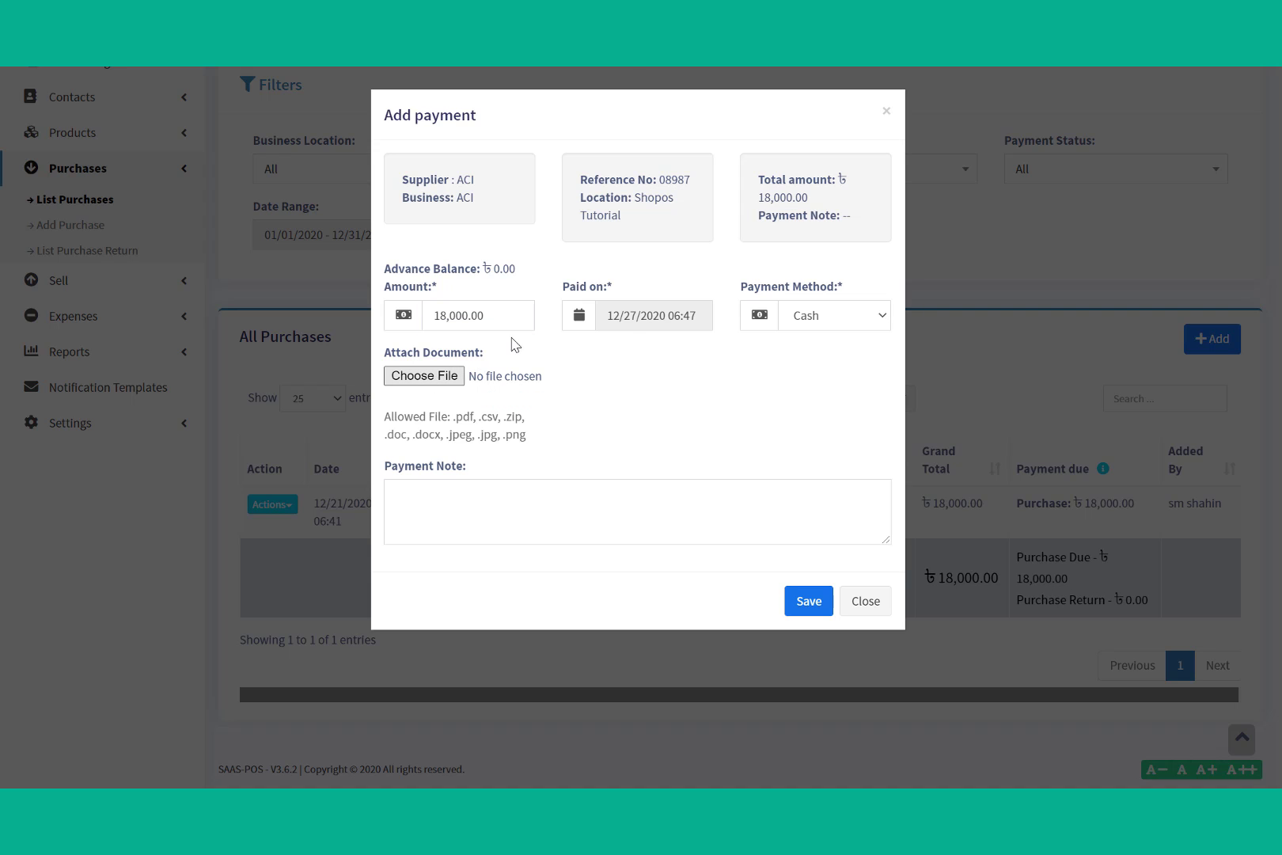
{"action": "left_click", "coordinate": [582, 368]}
{"action": "left_click", "coordinate": [639, 316]}
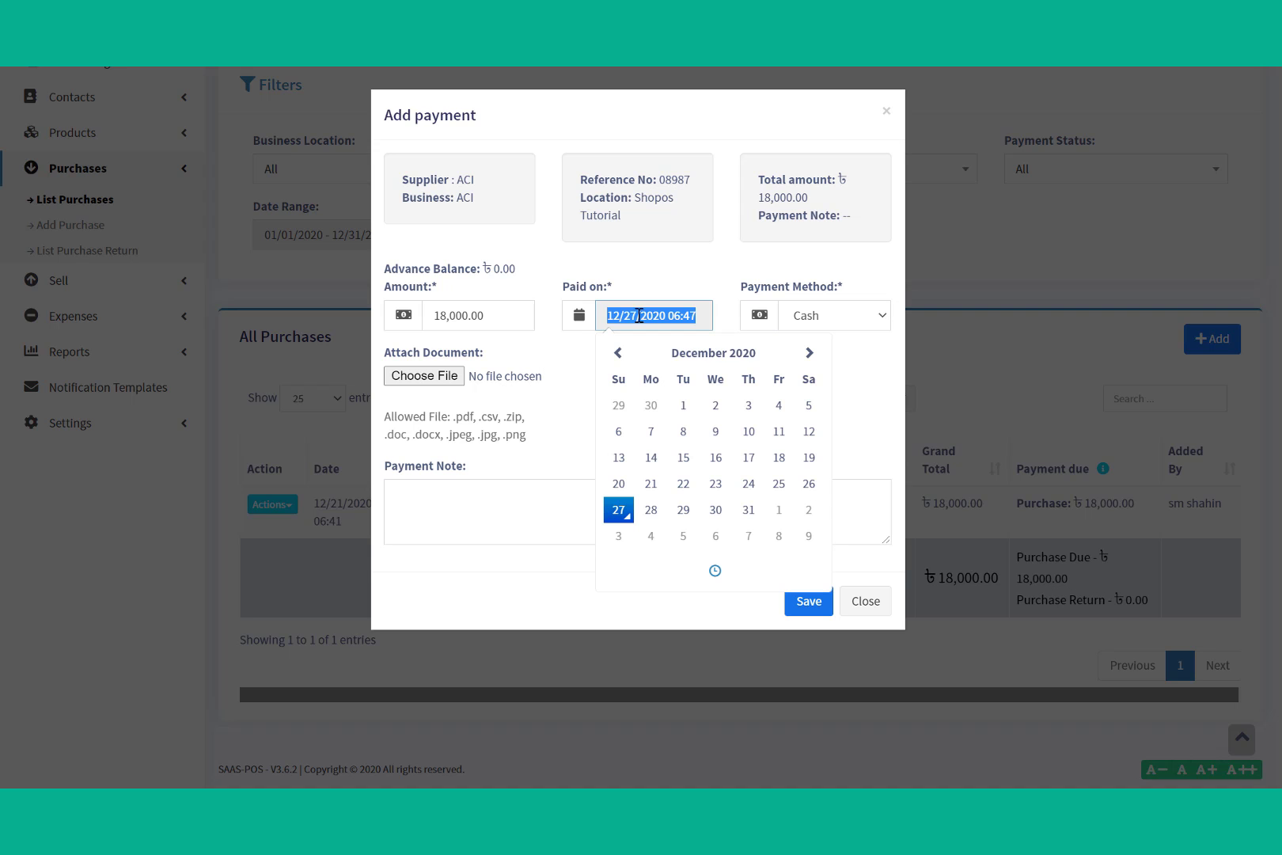
{"action": "left_click", "coordinate": [566, 389]}
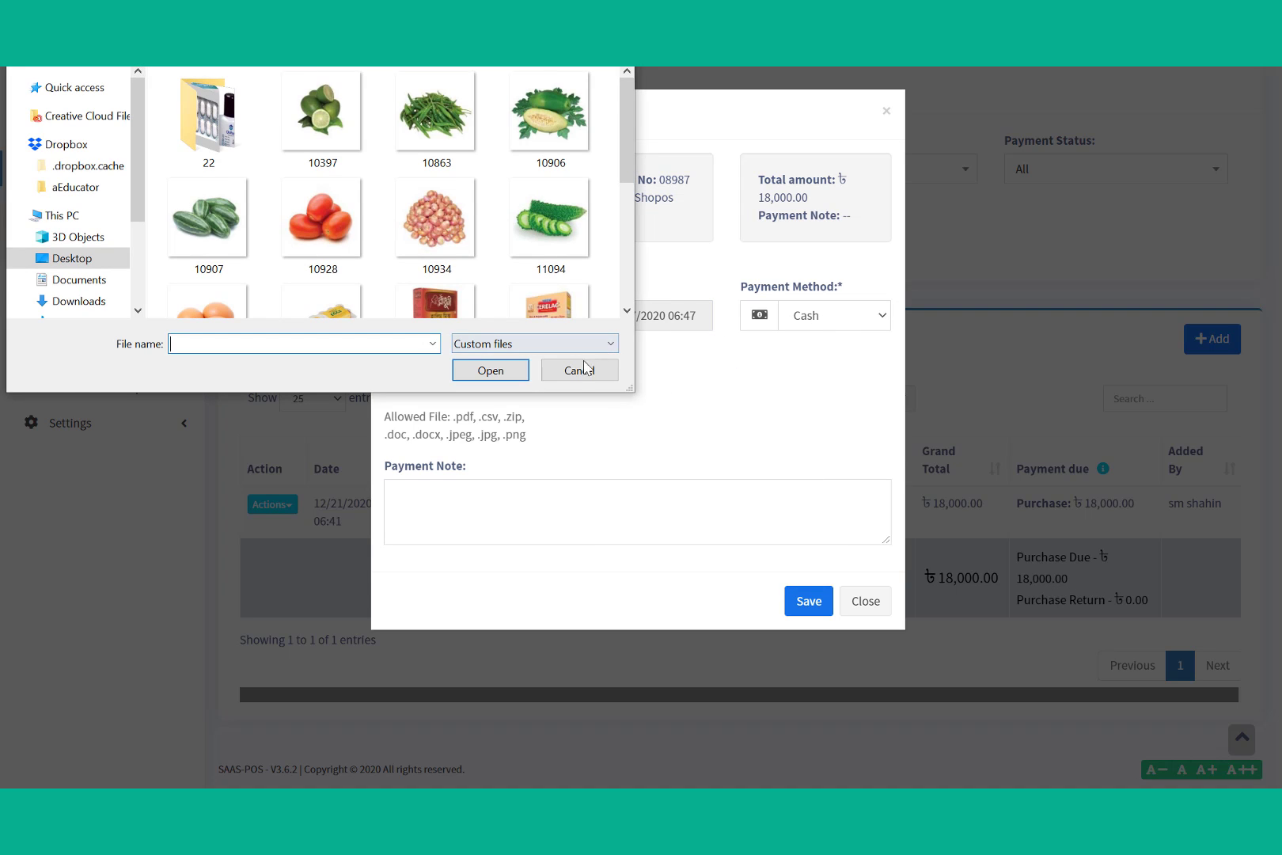
{"action": "left_click", "coordinate": [584, 367]}
{"action": "left_click", "coordinate": [839, 319]}
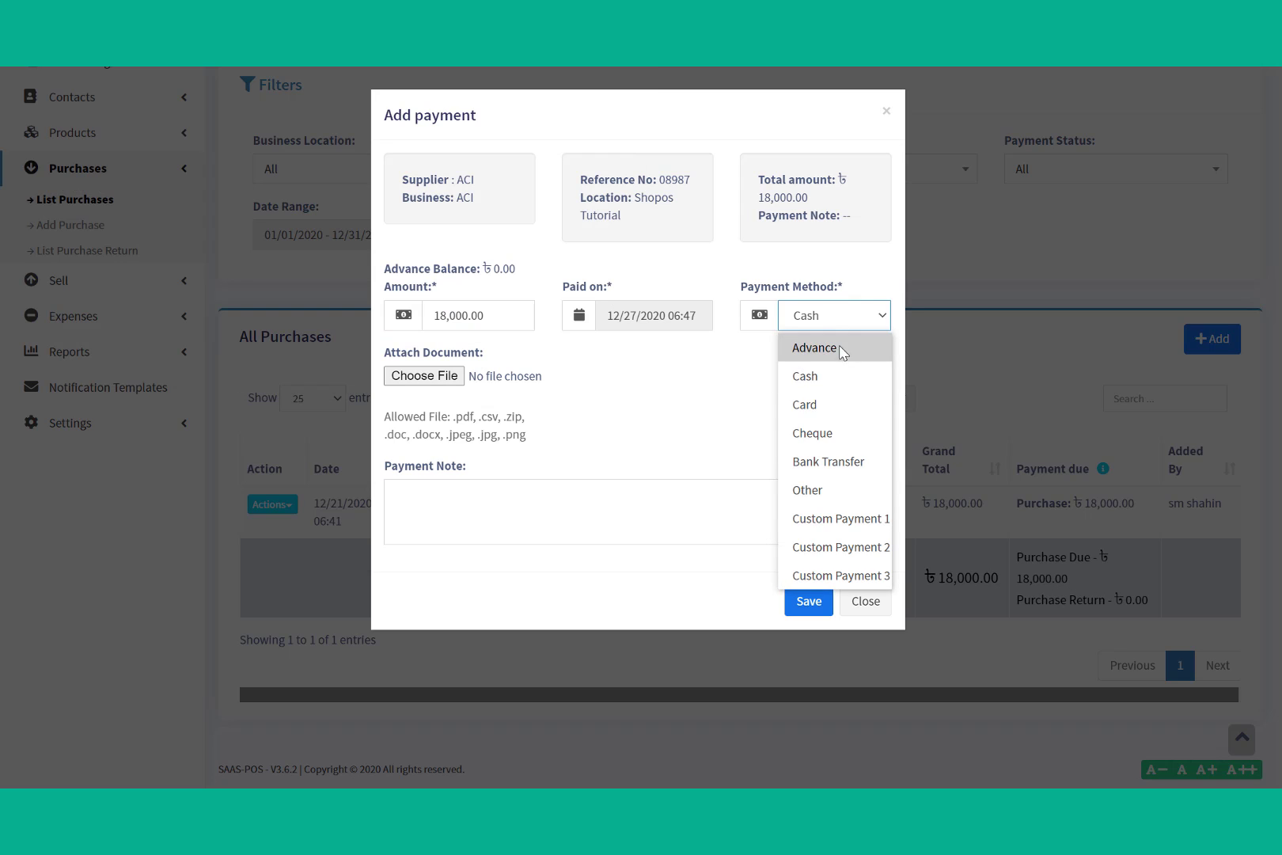
{"action": "left_click", "coordinate": [717, 378]}
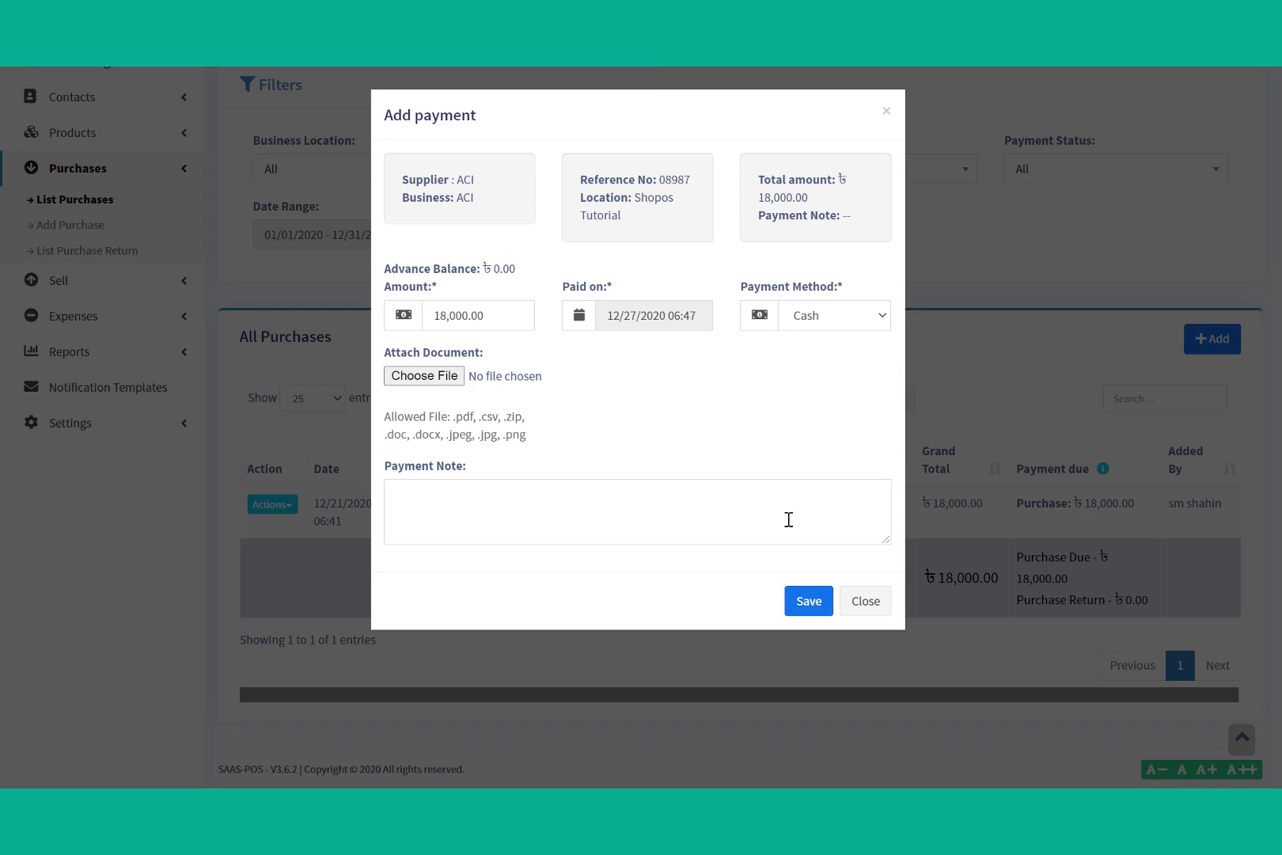
{"action": "left_click", "coordinate": [812, 604]}
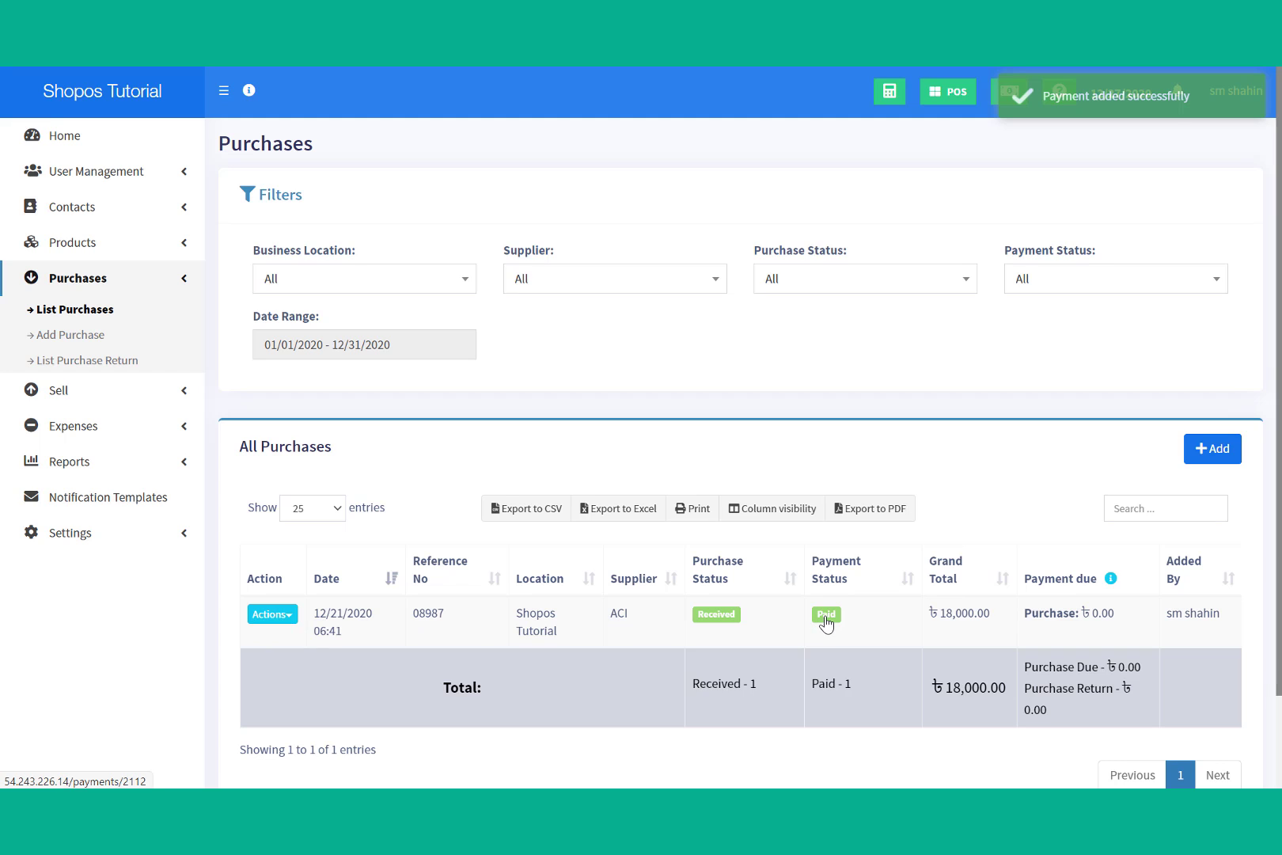
Check the ACI purchase's payment status and due amount in the purchase list, and view the list of purchase returns.
{"action": "left_click", "coordinate": [74, 317]}
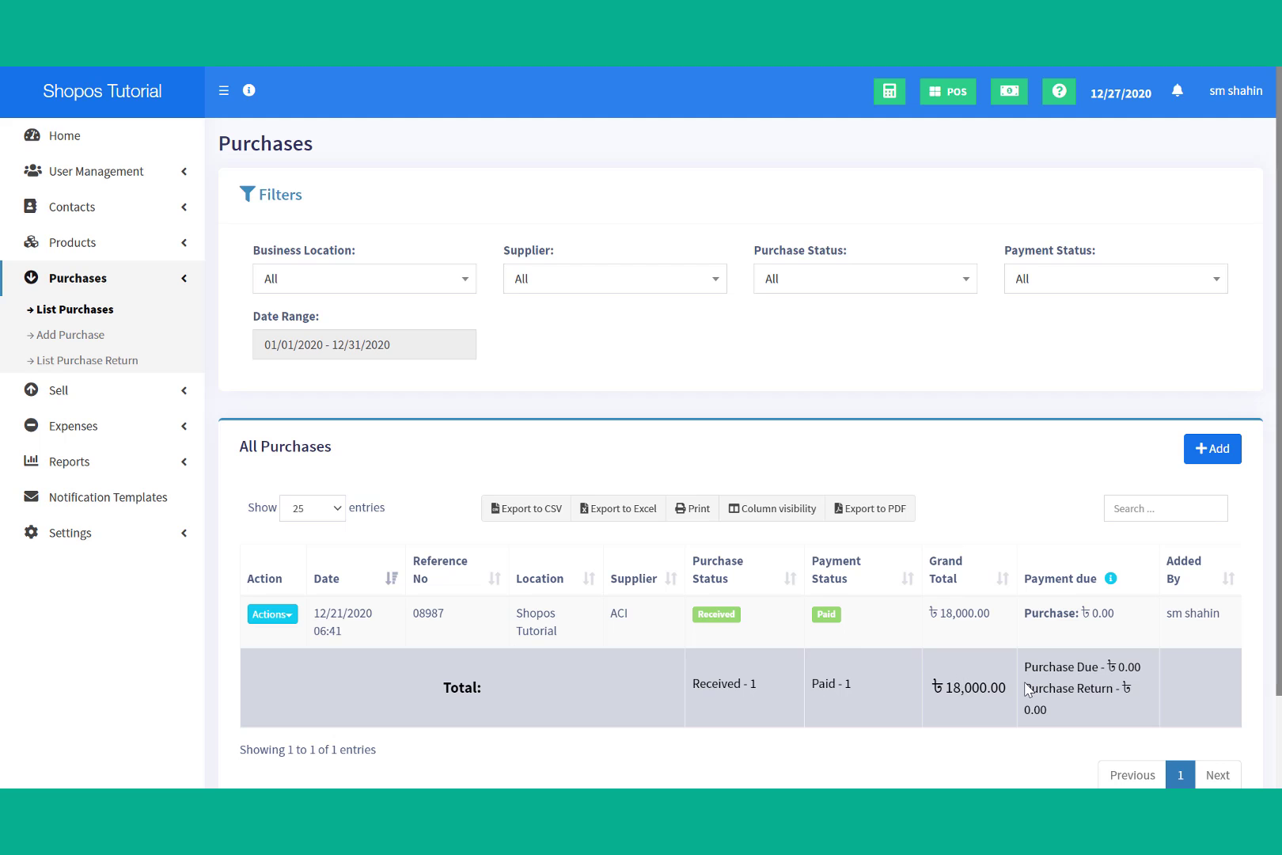
{"action": "scroll", "coordinate": [926, 659], "scroll_direction": "down", "scroll_amount": 2}
{"action": "left_click_drag", "start_coordinate": [694, 574], "coordinate": [1031, 580]}
{"action": "left_click_drag", "start_coordinate": [736, 695], "coordinate": [983, 702]}
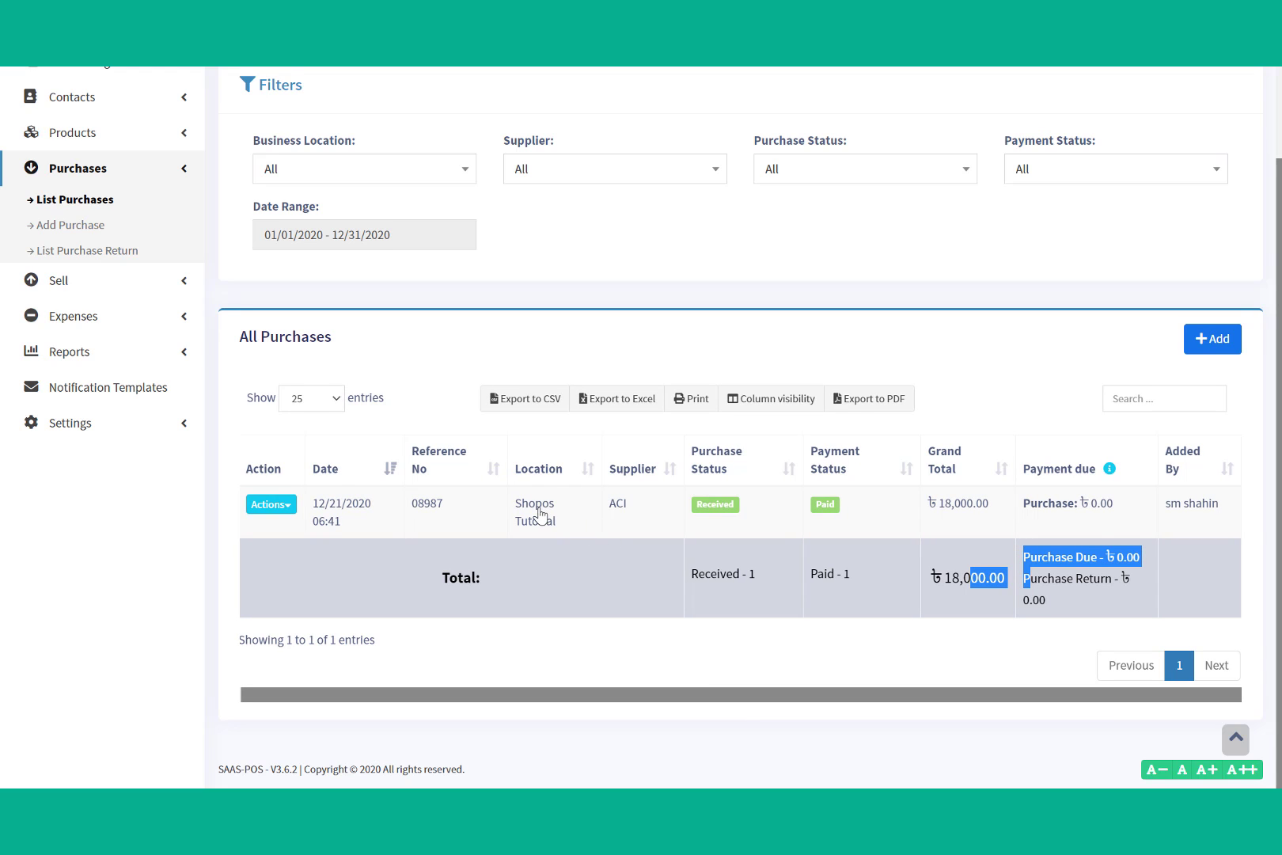
{"action": "scroll", "coordinate": [539, 515], "scroll_direction": "up", "scroll_amount": 3}
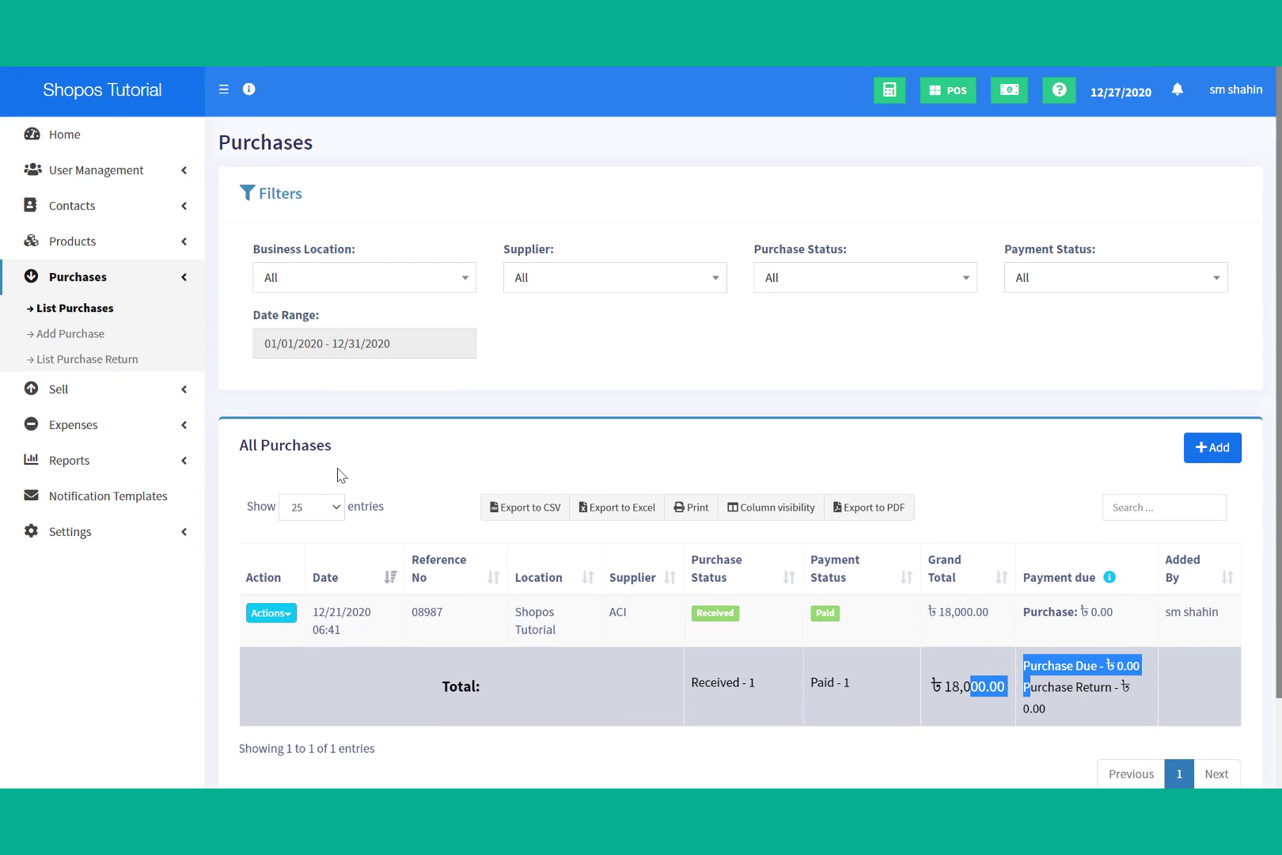
{"action": "left_click", "coordinate": [84, 362]}
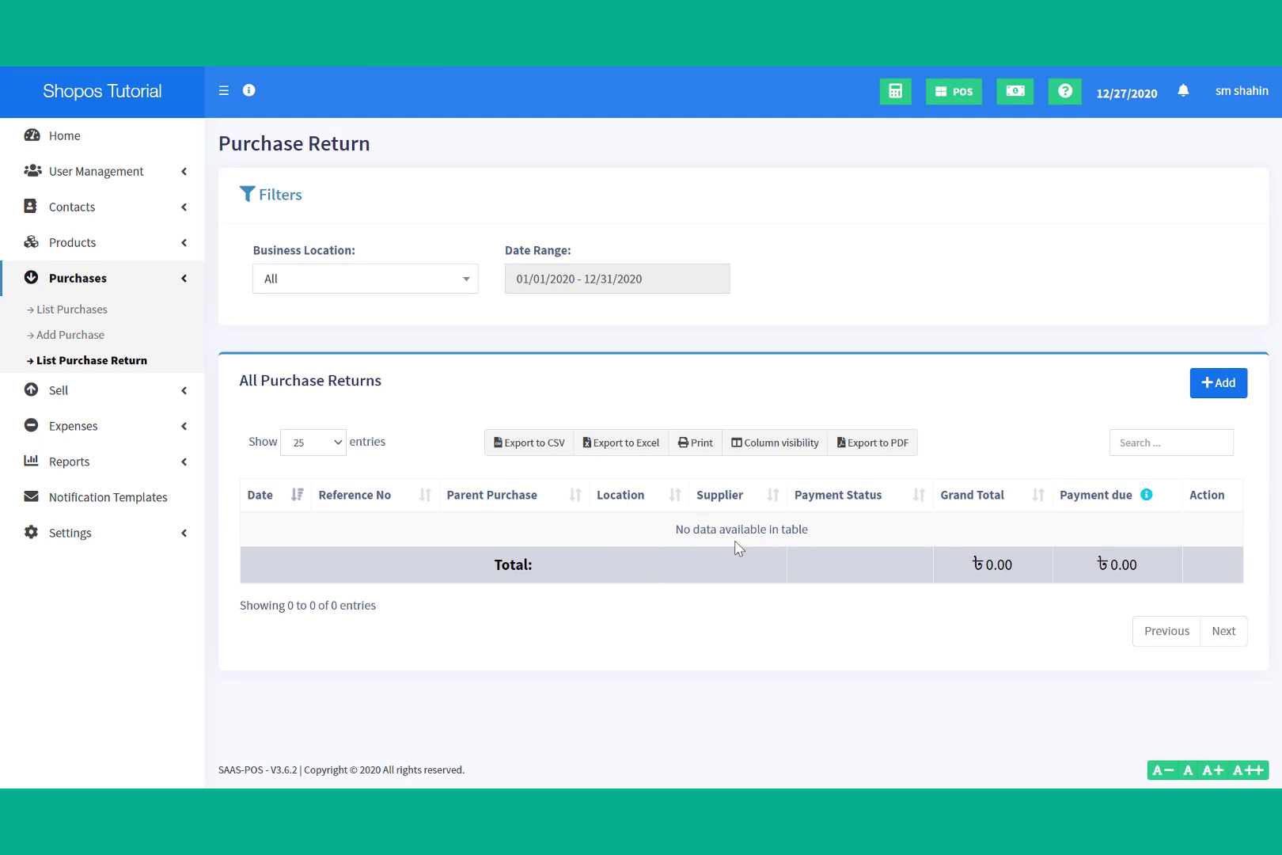
Start a purchase return for the ACI purchase from the list of all purchases.
{"action": "left_click", "coordinate": [71, 317]}
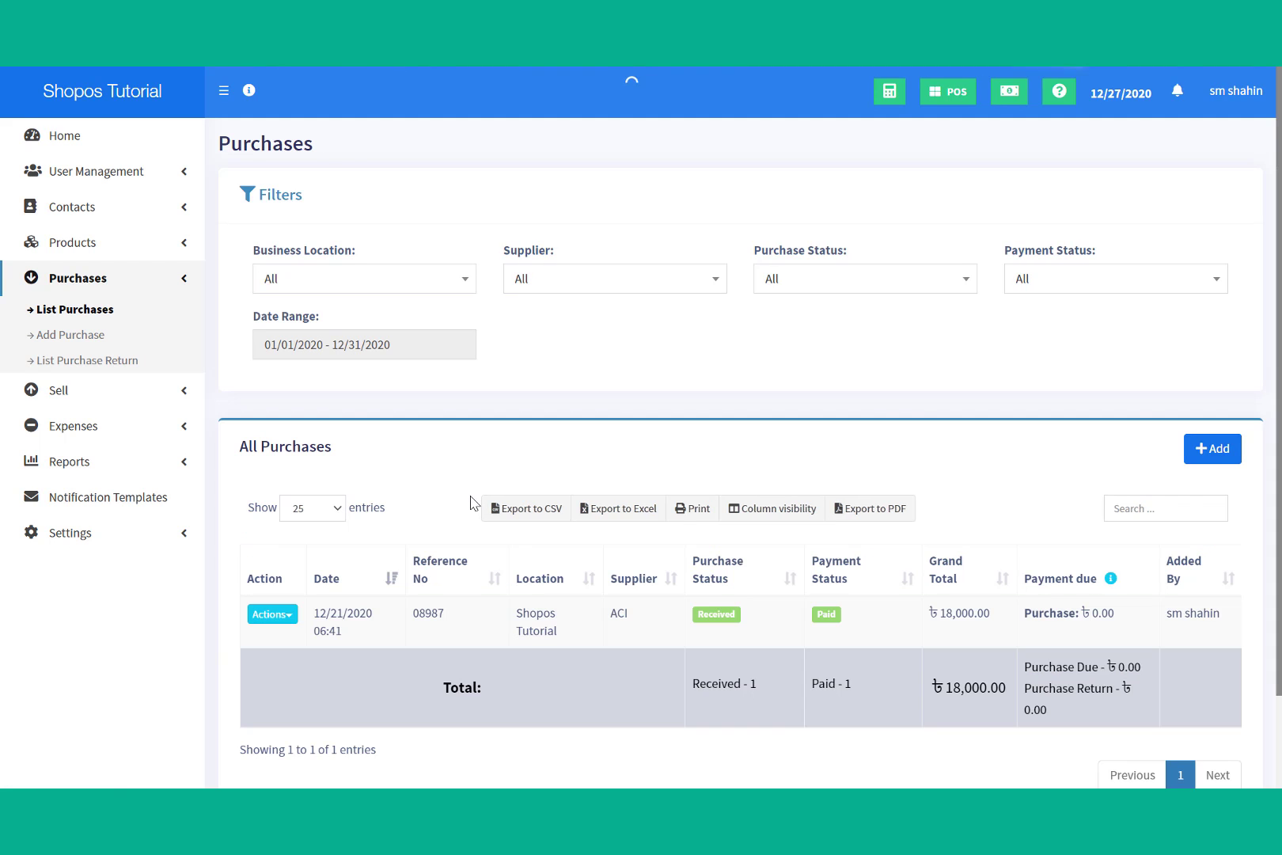
{"action": "scroll", "coordinate": [396, 498], "scroll_direction": "down", "scroll_amount": 2}
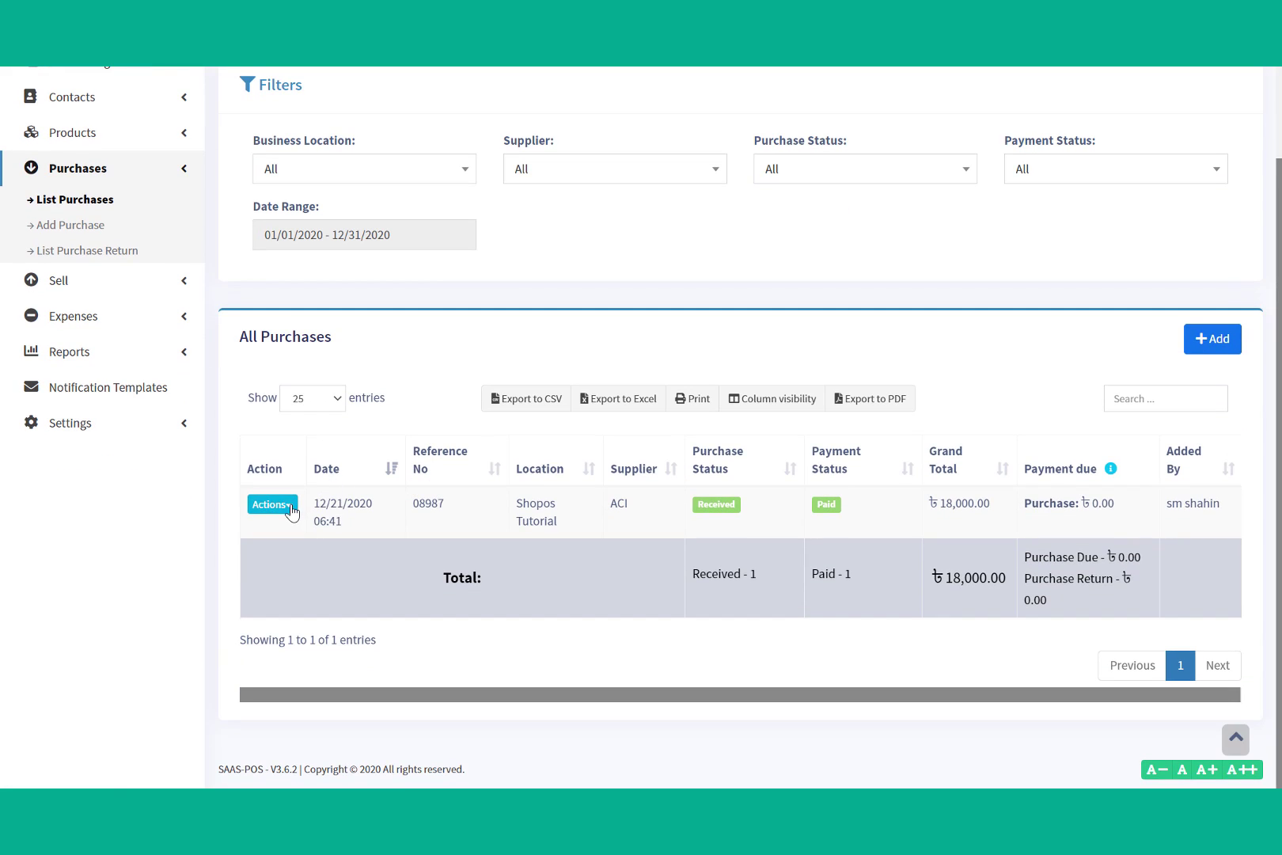
{"action": "left_click", "coordinate": [289, 507]}
{"action": "scroll", "coordinate": [313, 554], "scroll_direction": "down", "scroll_amount": 1}
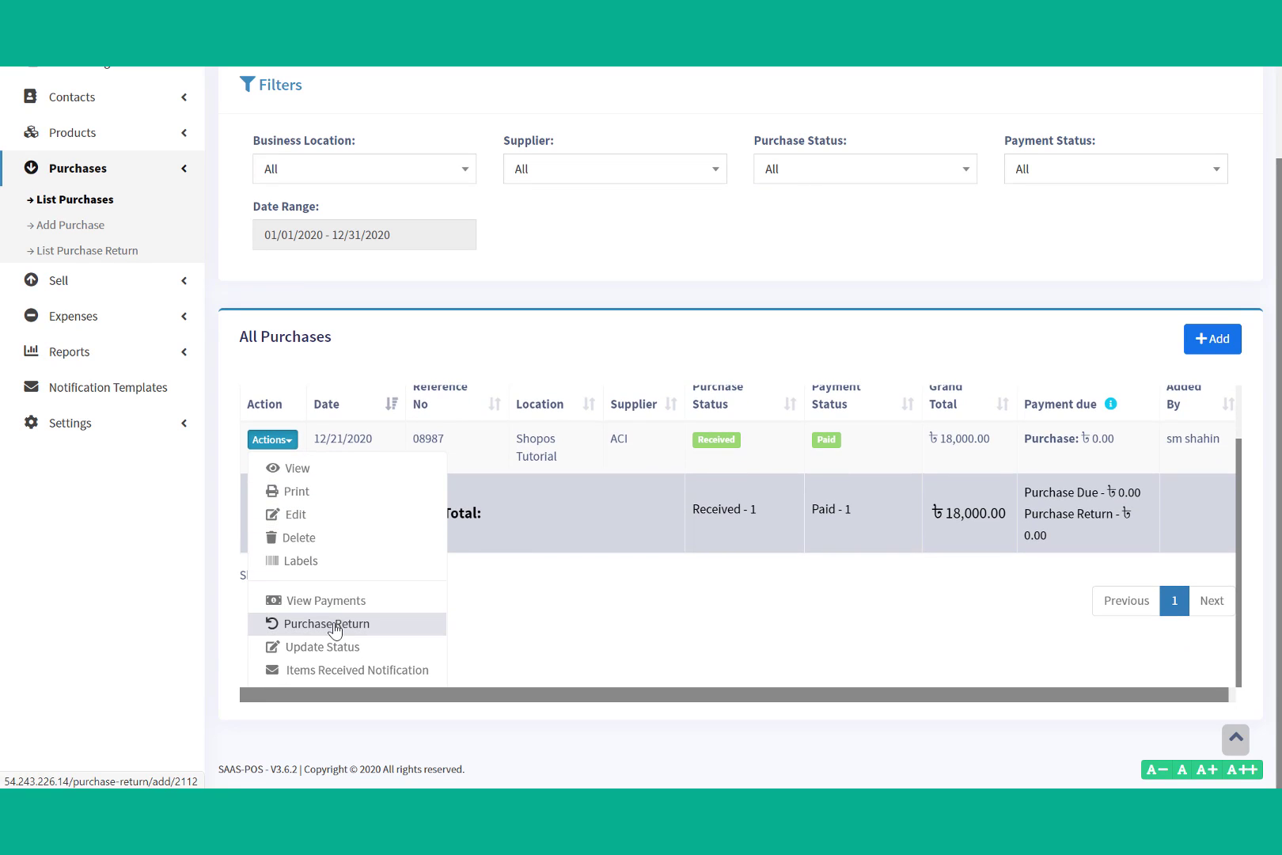
{"action": "left_click", "coordinate": [335, 624]}
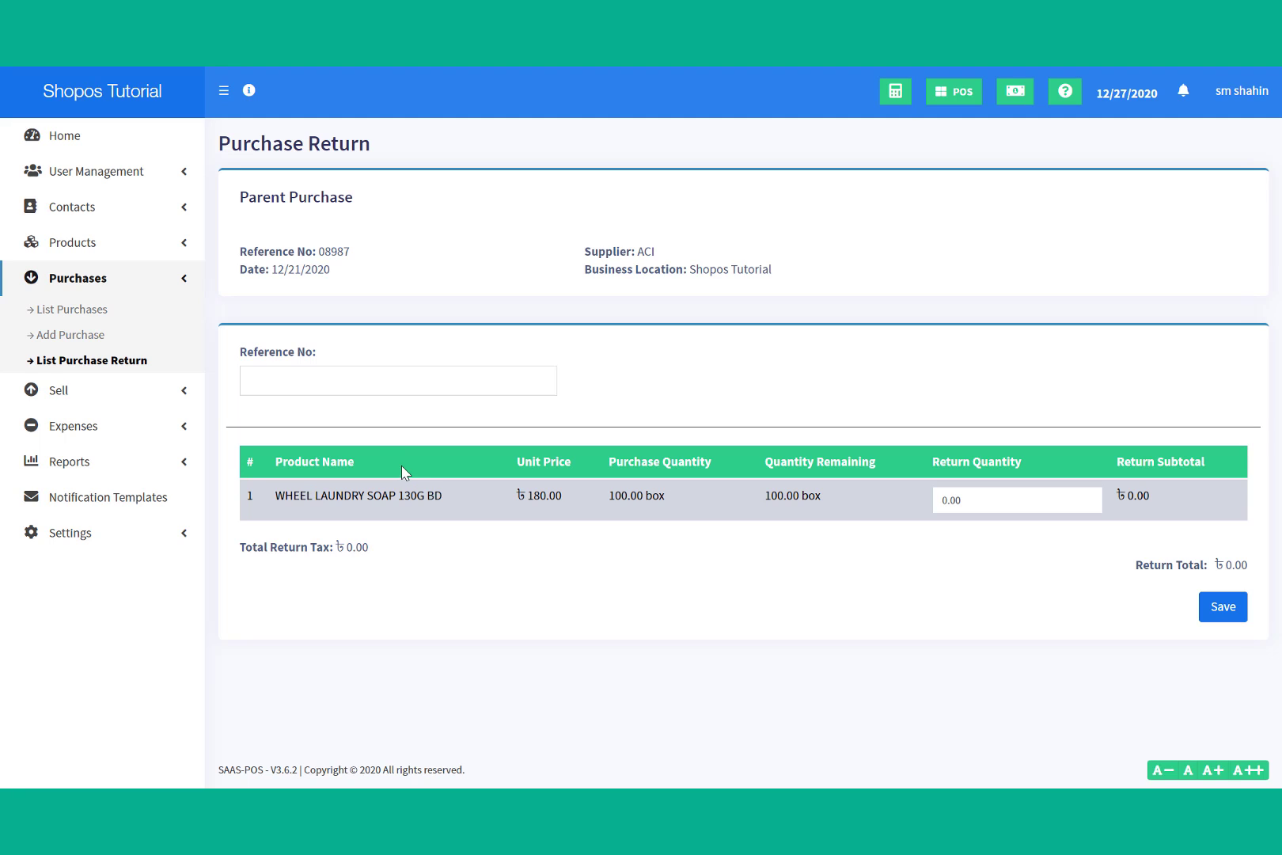
Set the return quantity of WHEEL LAUNDRY SOAP 130G BD to 15, leave the reference number blank, and save the purchase return.
{"action": "left_click", "coordinate": [342, 380]}
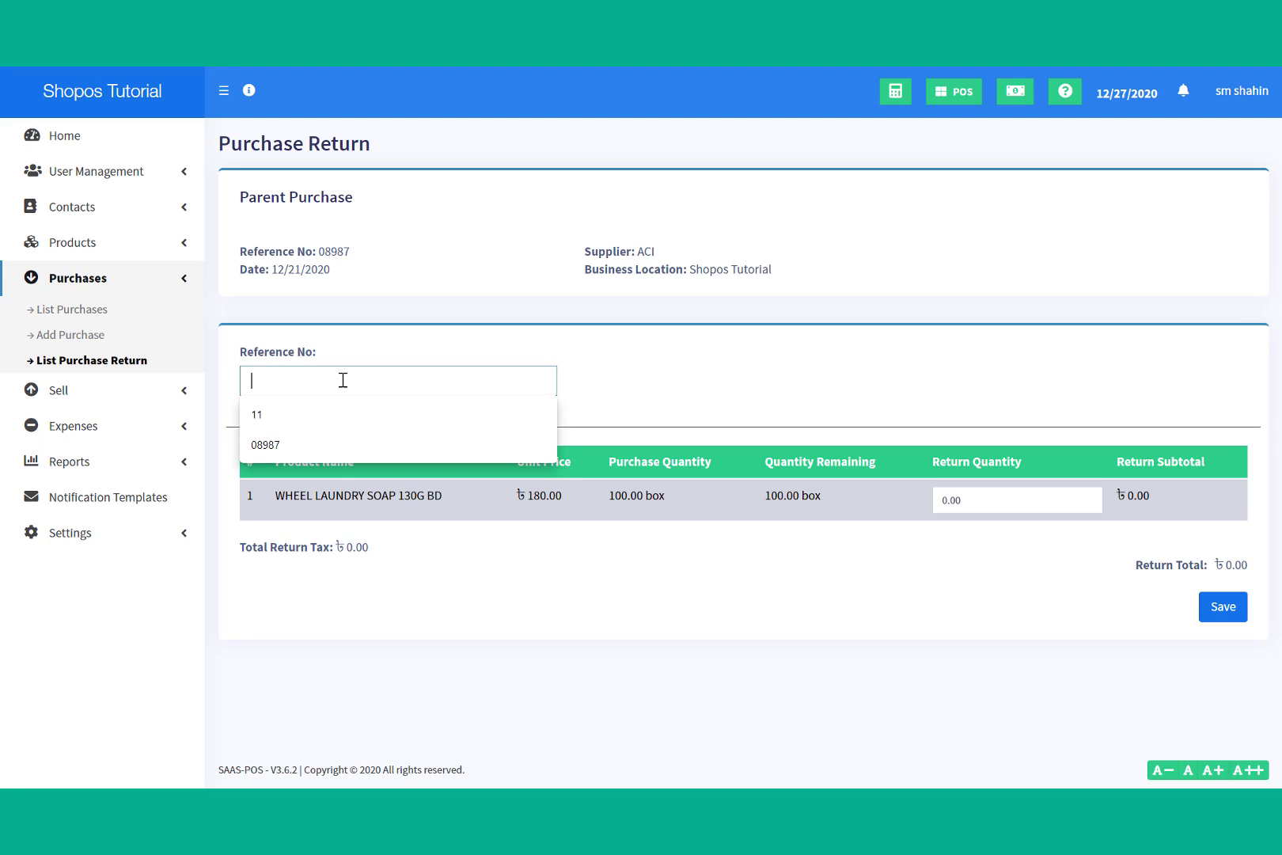
{"action": "left_click", "coordinate": [699, 375]}
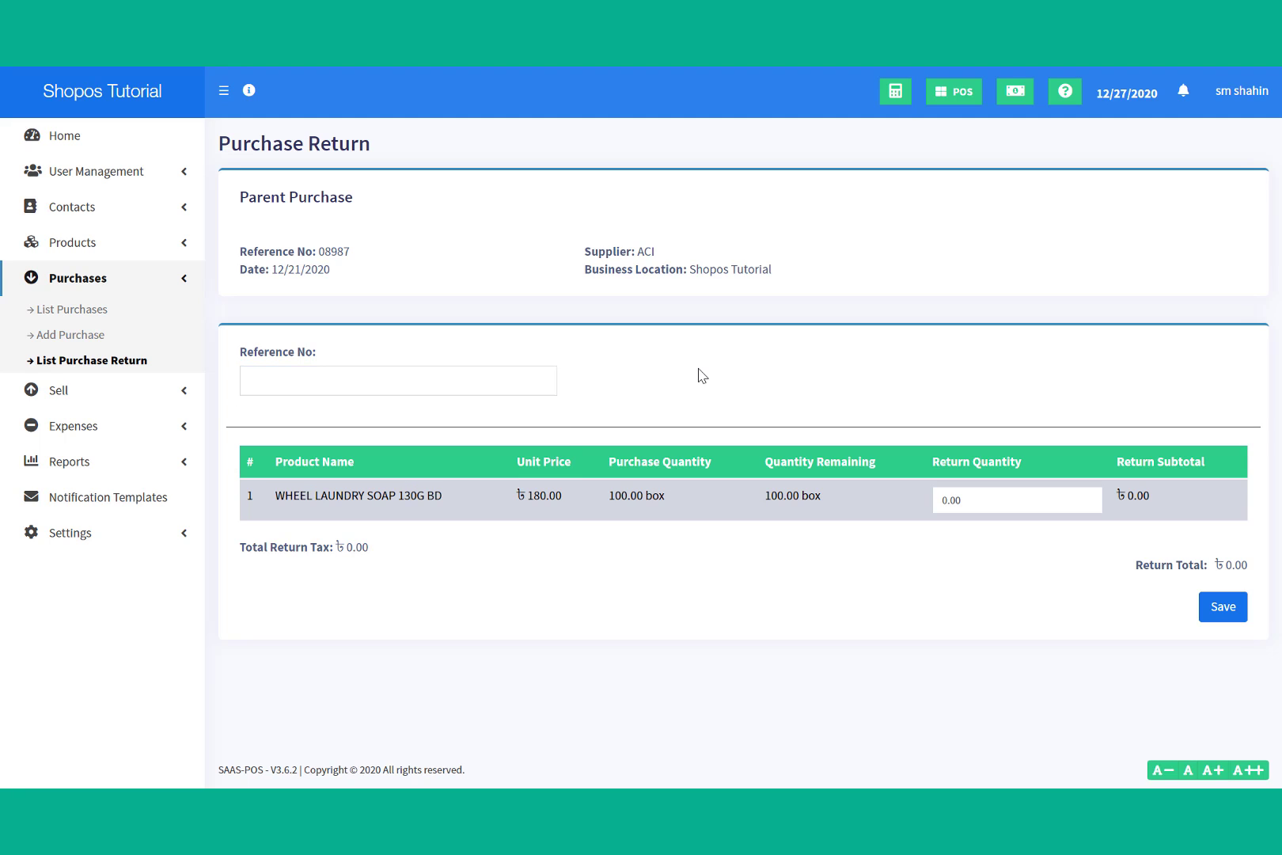
{"action": "left_click", "coordinate": [380, 380]}
{"action": "left_click", "coordinate": [653, 386]}
{"action": "left_click", "coordinate": [982, 502]}
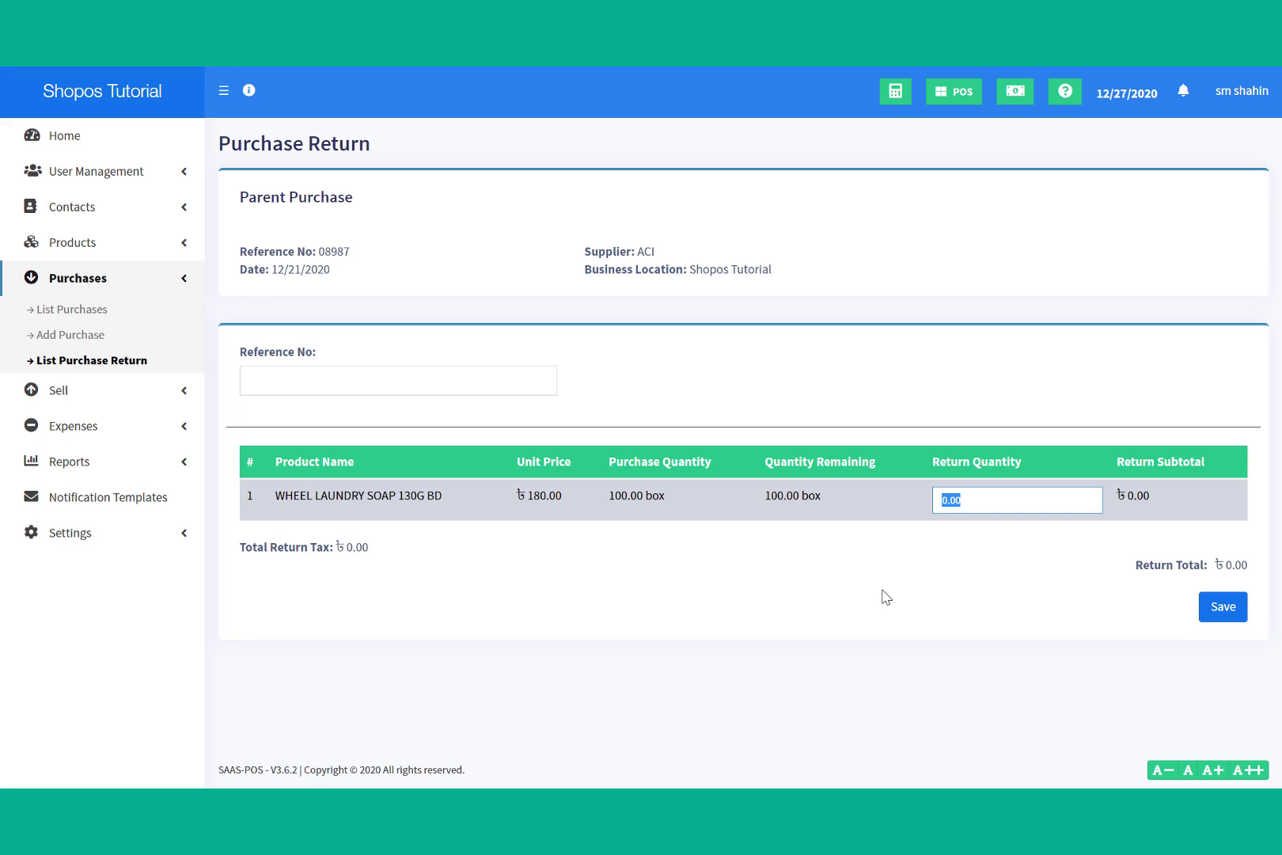
{"action": "type", "text": "15"}
{"action": "left_click", "coordinate": [979, 606]}
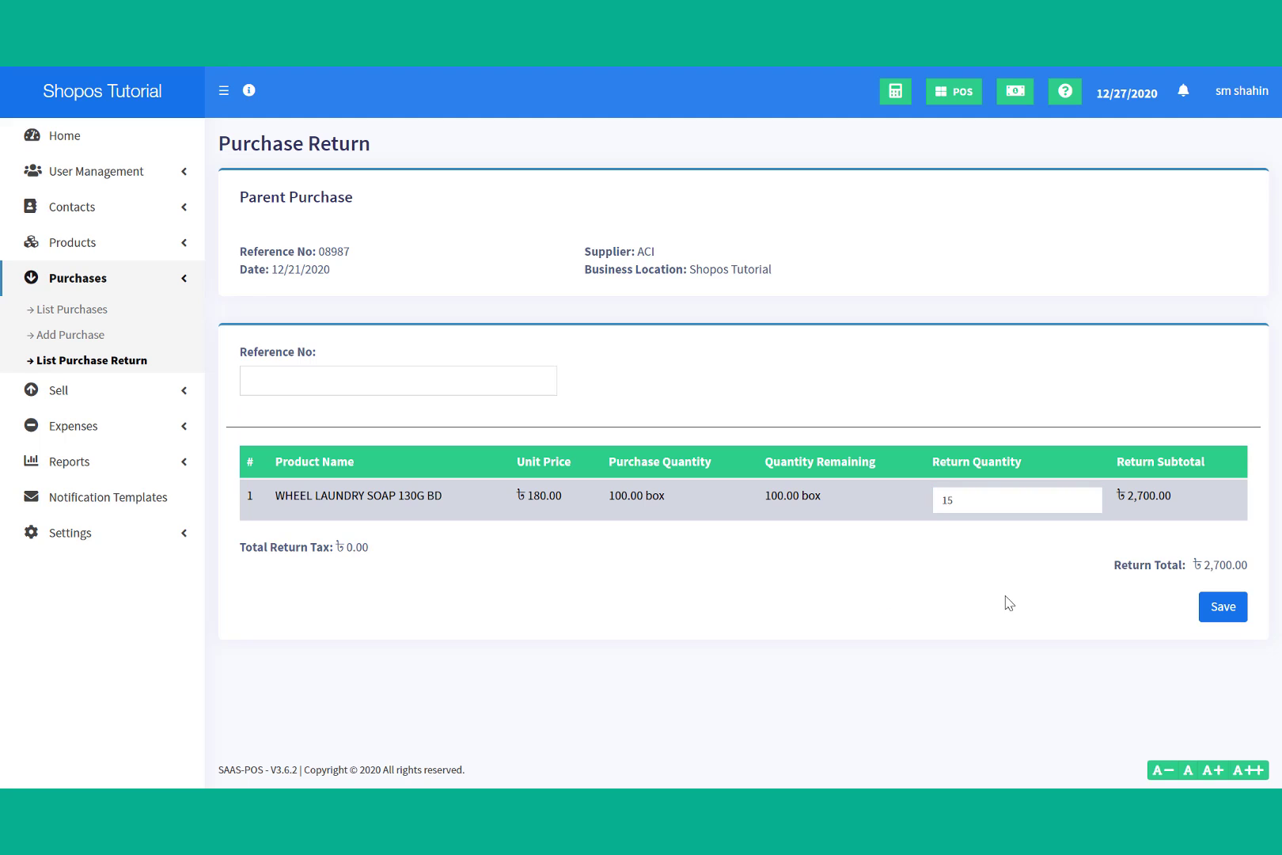
{"action": "left_click", "coordinate": [1231, 616]}
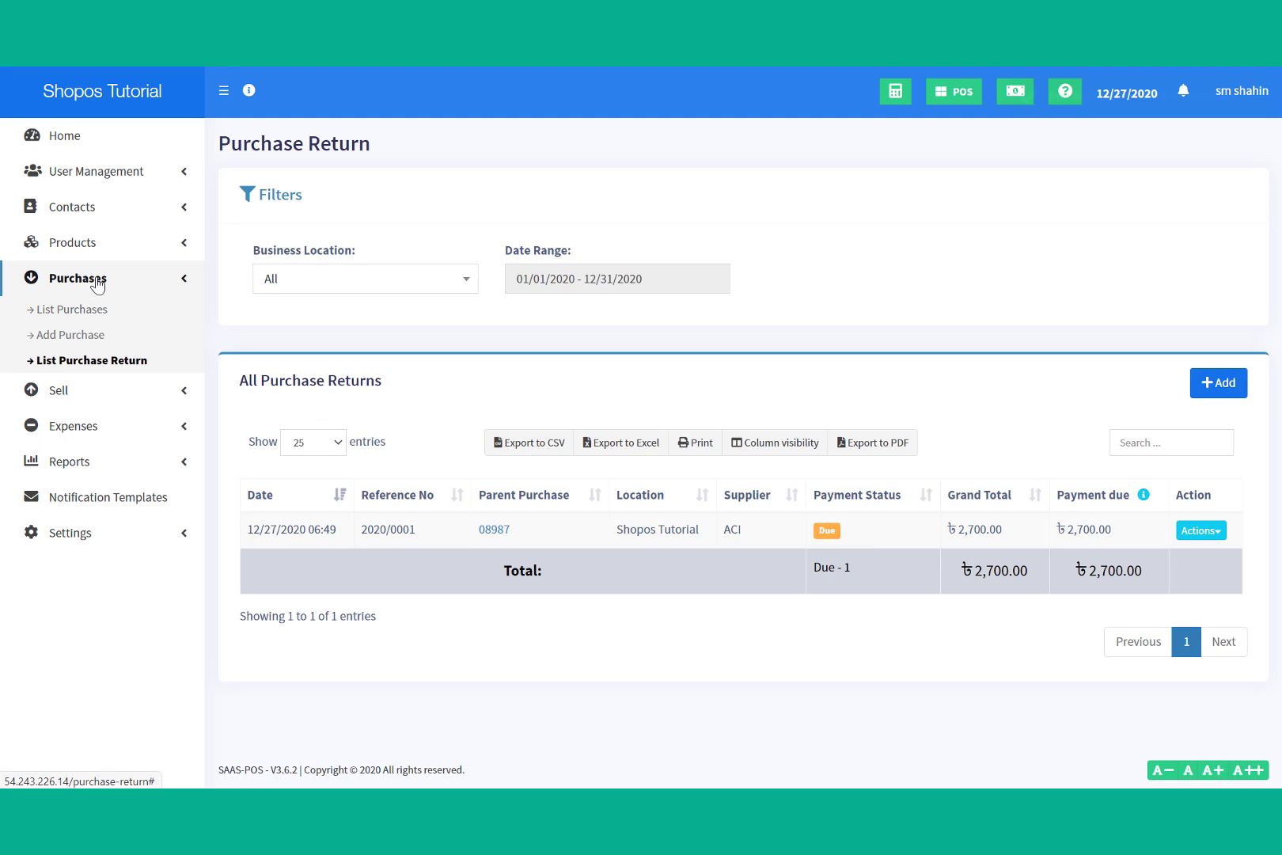
{"action": "left_click", "coordinate": [95, 282]}
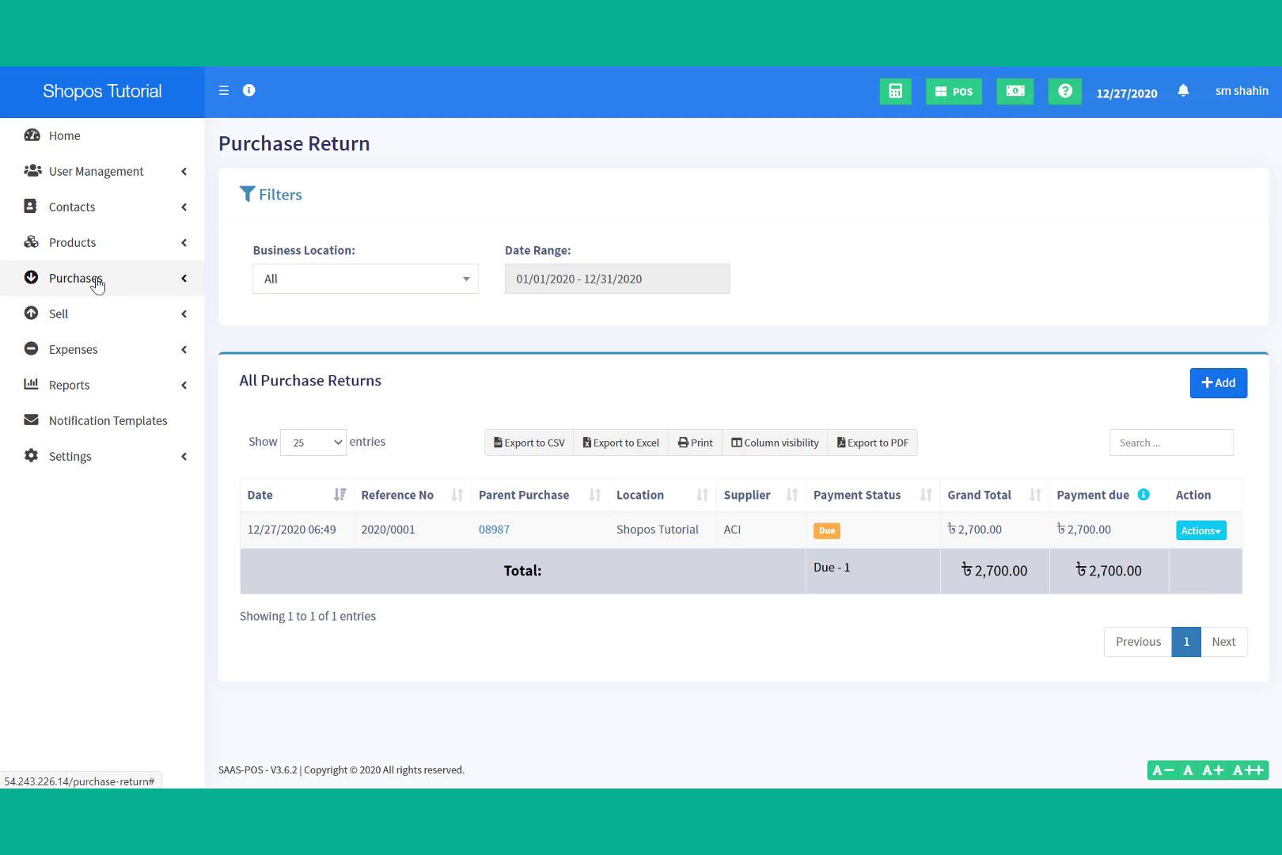